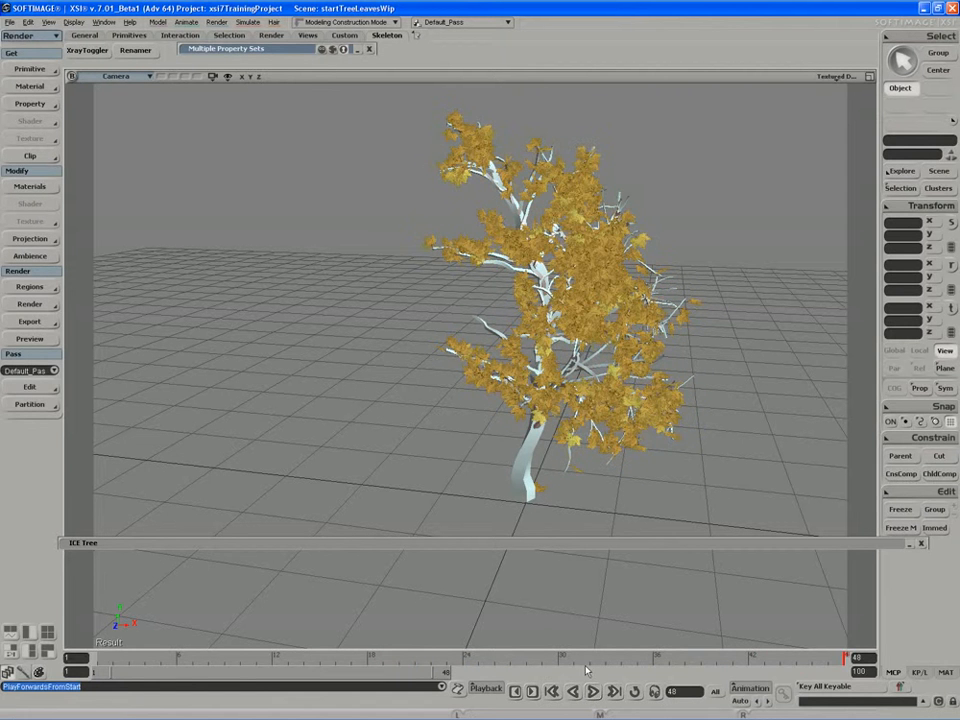
Step: Bring up the ICE Tree over the viewport and tidy the Randomize Value by Range, Axis and Angle to Rotation and Get Closest Location nodes
click(538, 542)
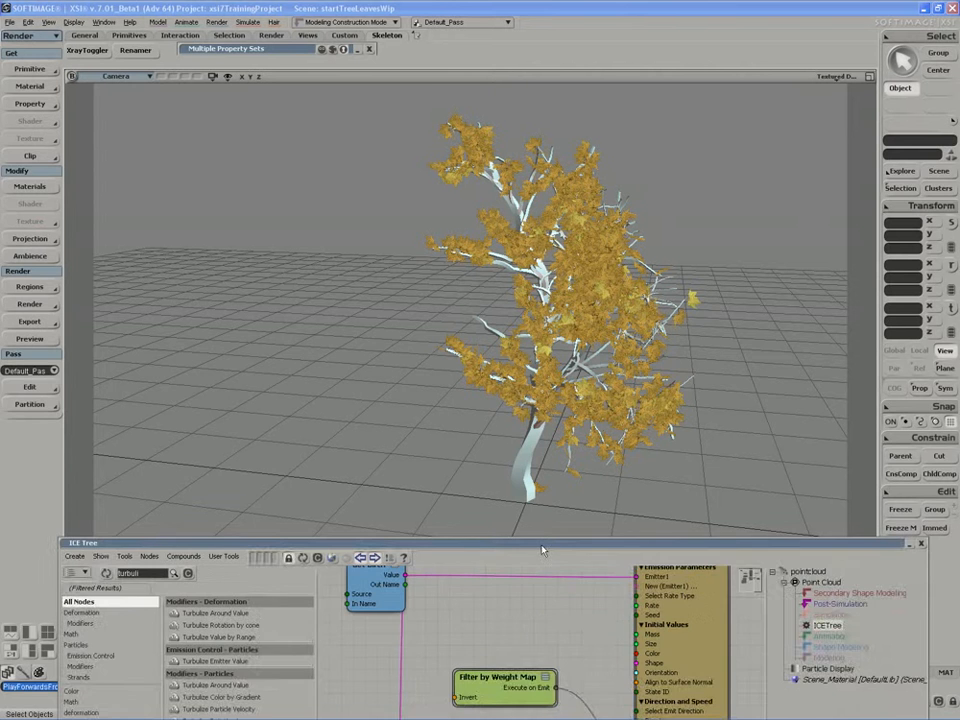
drag(541, 549, 508, 302)
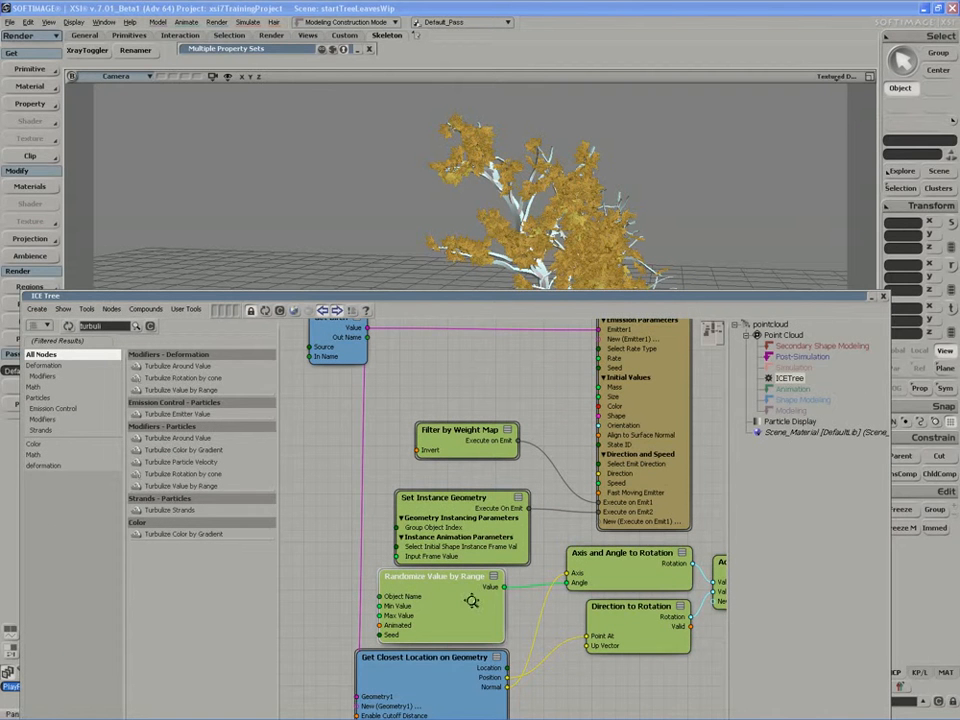
drag(472, 601, 462, 603)
drag(623, 572, 629, 575)
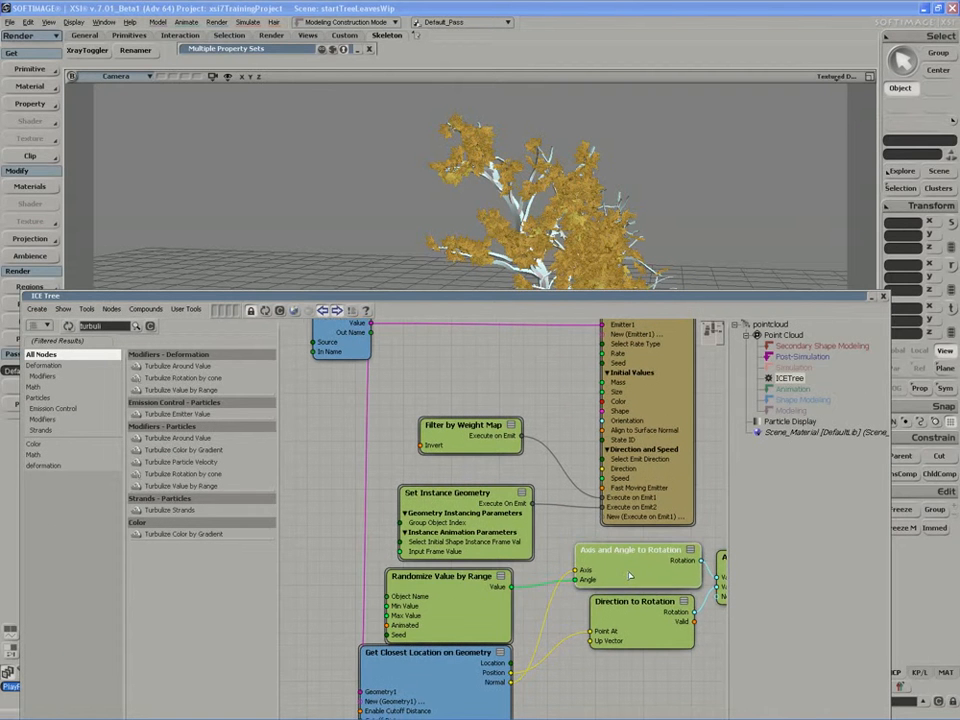
mouse_move(432, 679)
mouse_down()
mouse_move(446, 675)
mouse_move(434, 679)
mouse_up()
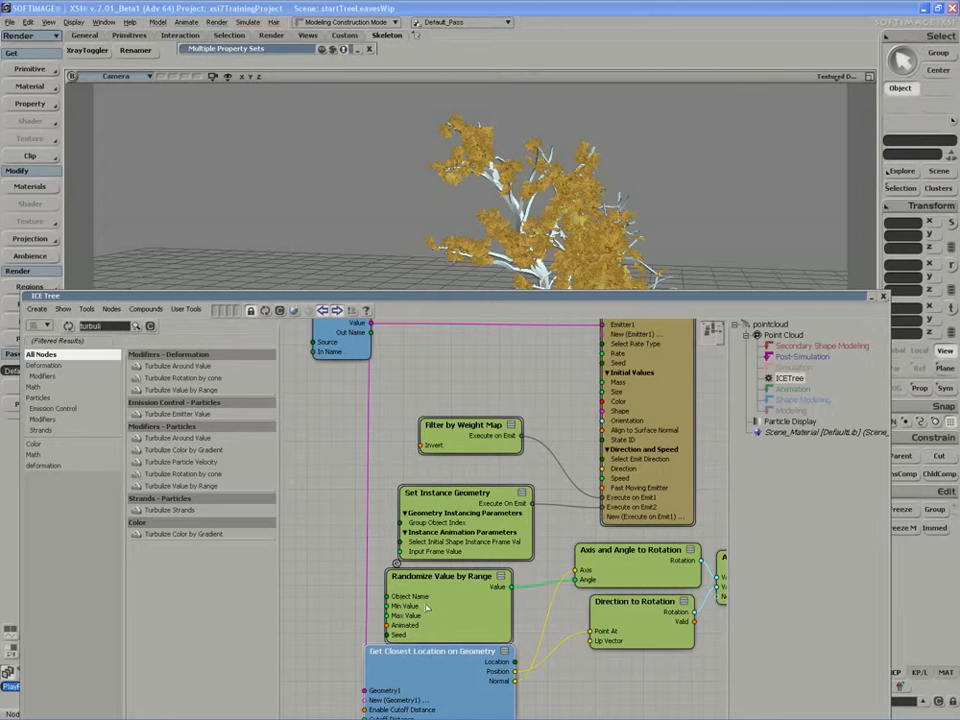
drag(438, 601, 449, 601)
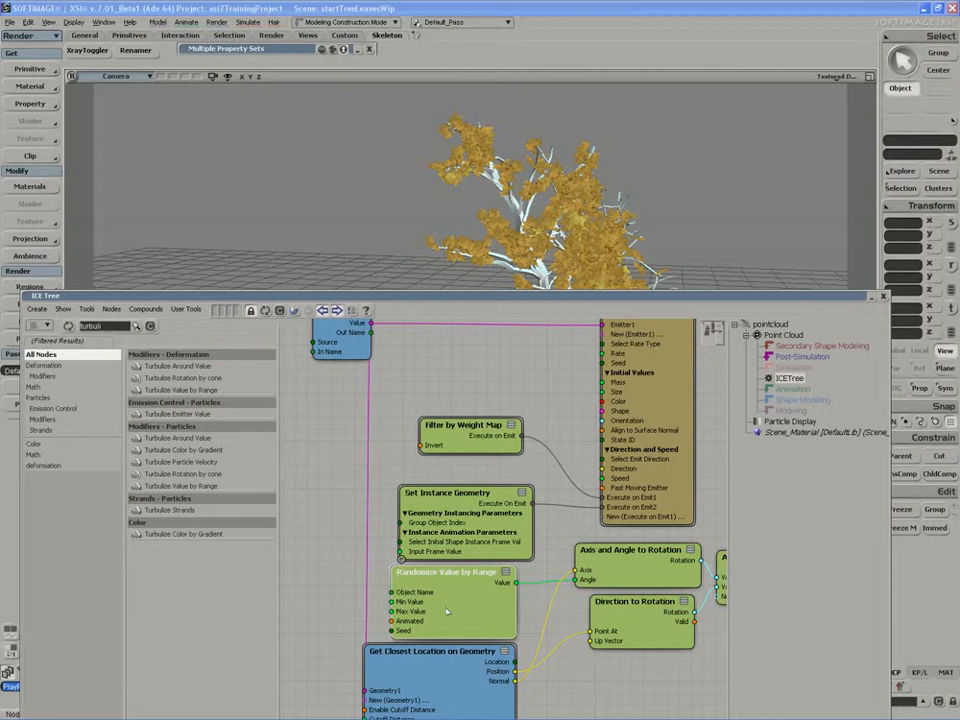
Step: Turn off Animated and set Min Value to -180 for Randomize Value by Range, and show the tree at frame 2
double_click(447, 605)
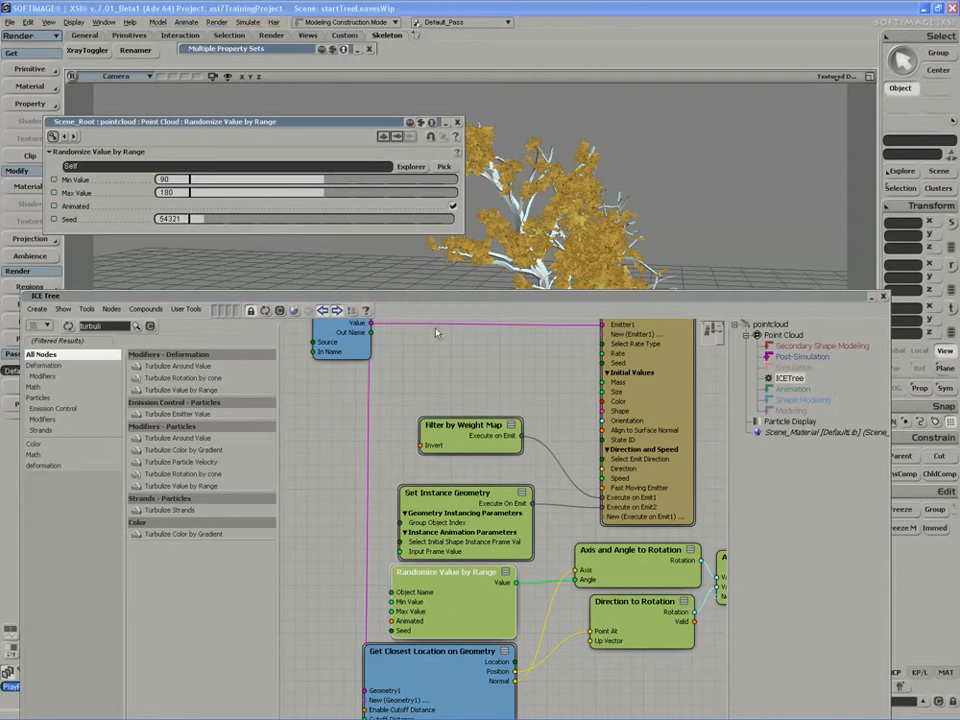
drag(434, 300, 434, 417)
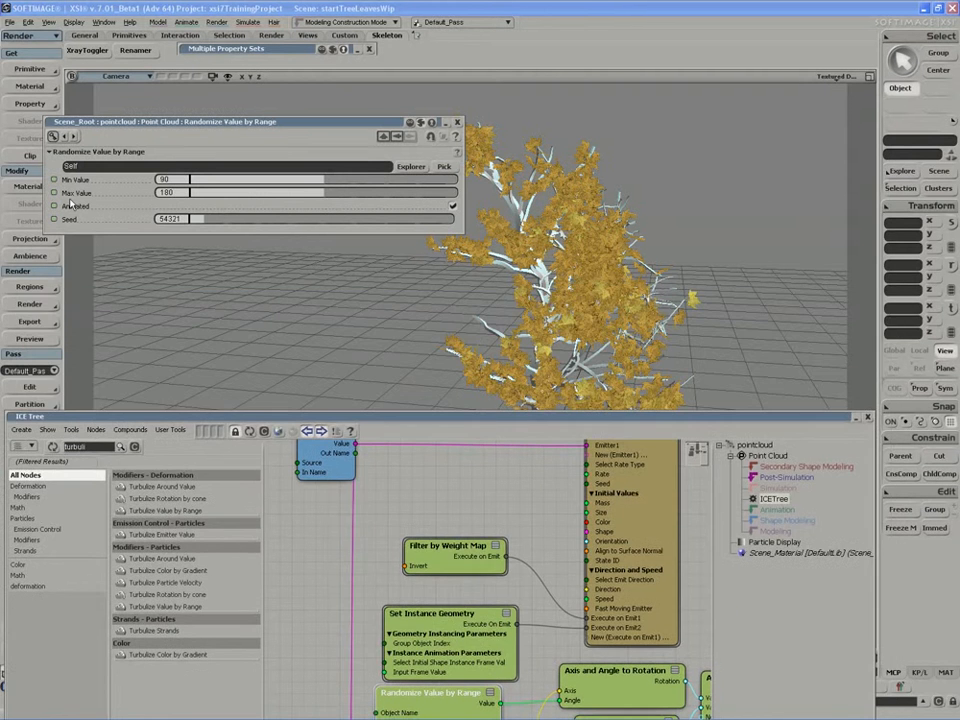
click(452, 207)
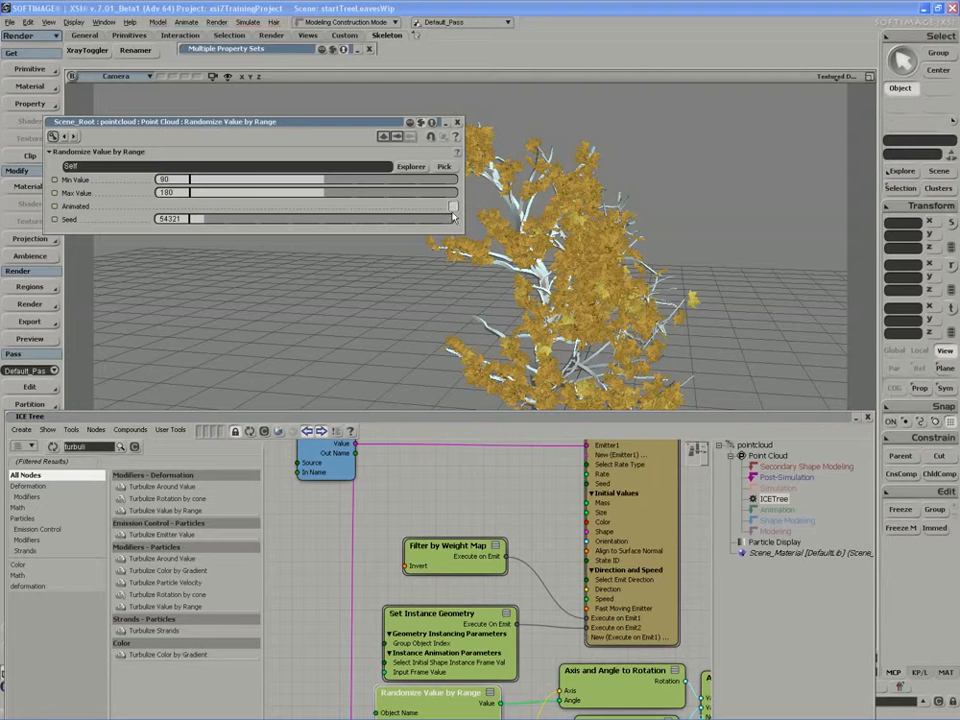
double_click(166, 179)
text(-18)
double_click(239, 418)
click(112, 658)
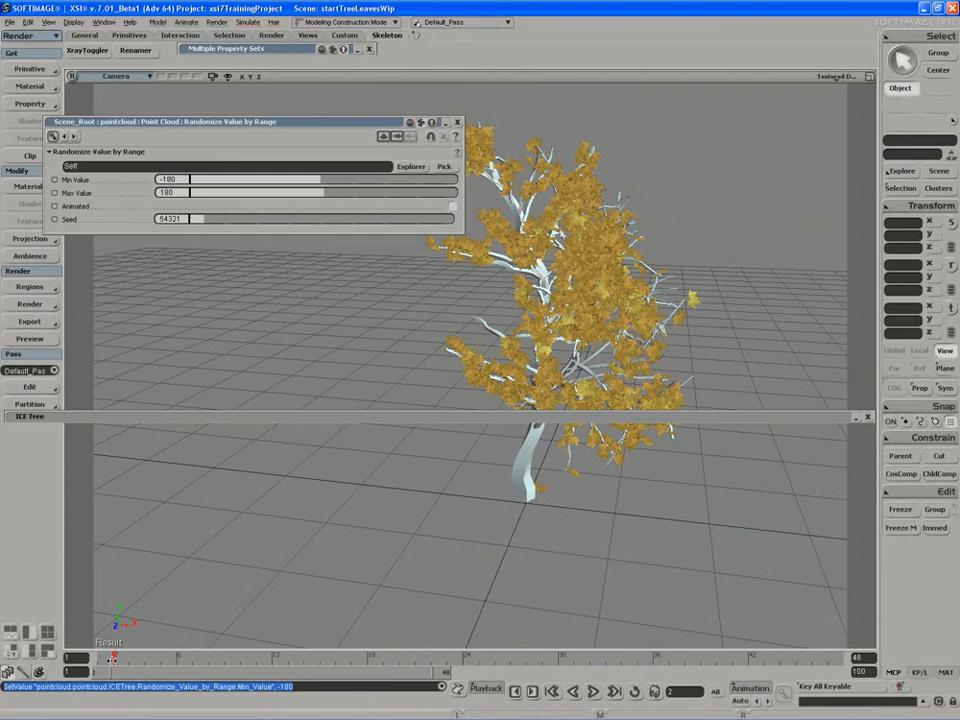
Step: Try a Min Value of -171.25 for Randomize Value by Range and set it back to -180
mouse_move(320, 180)
mouse_down()
mouse_move(300, 182)
mouse_move(328, 183)
mouse_up()
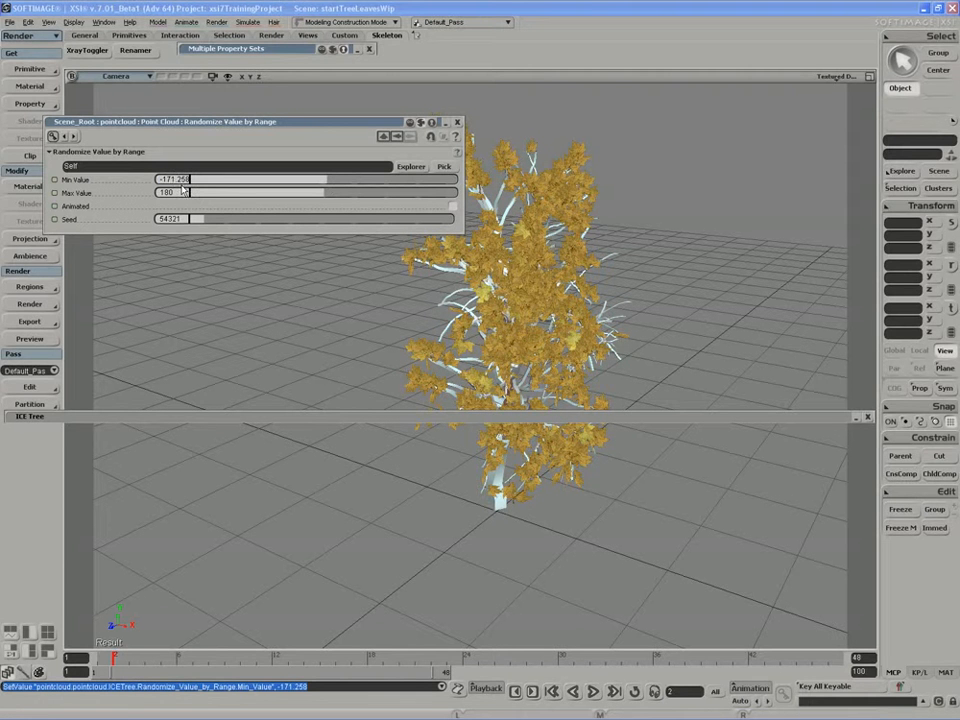
click(176, 179)
text(-180)
key(Return)
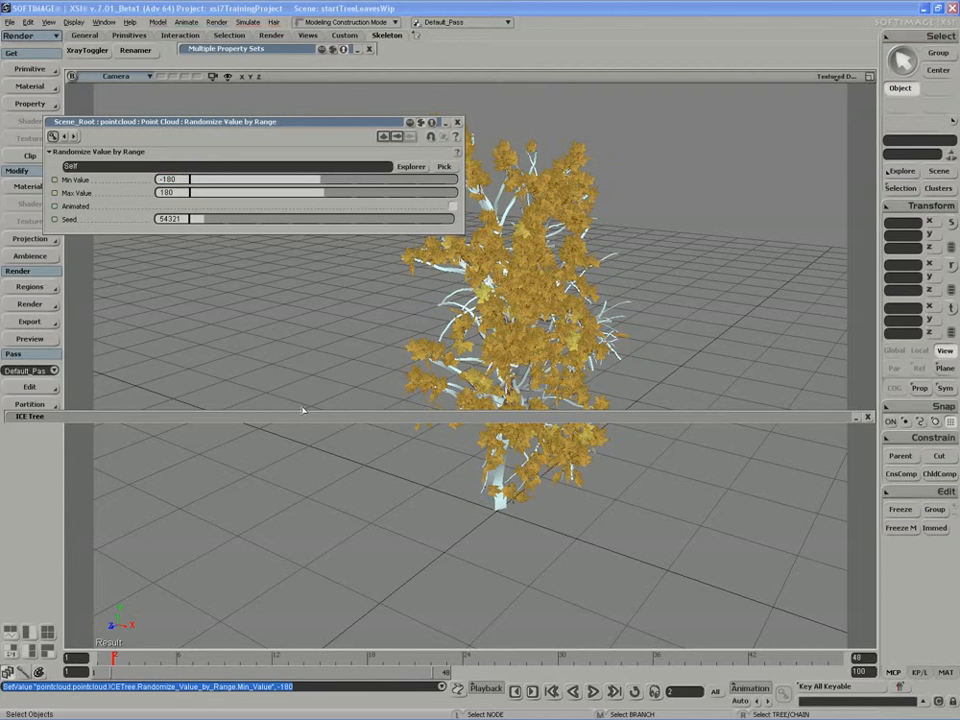
Step: Select the leafGeo mesh at the base of the trunk, frame it from above and display its local axes at the stem
drag(301, 418, 310, 112)
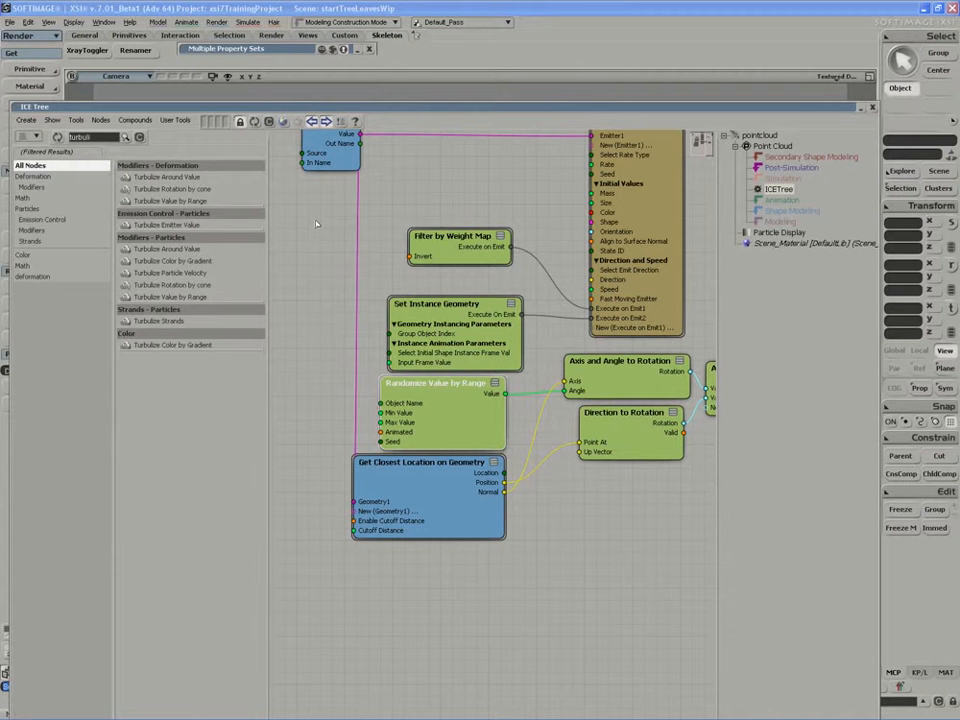
double_click(108, 139)
drag(394, 109, 438, 326)
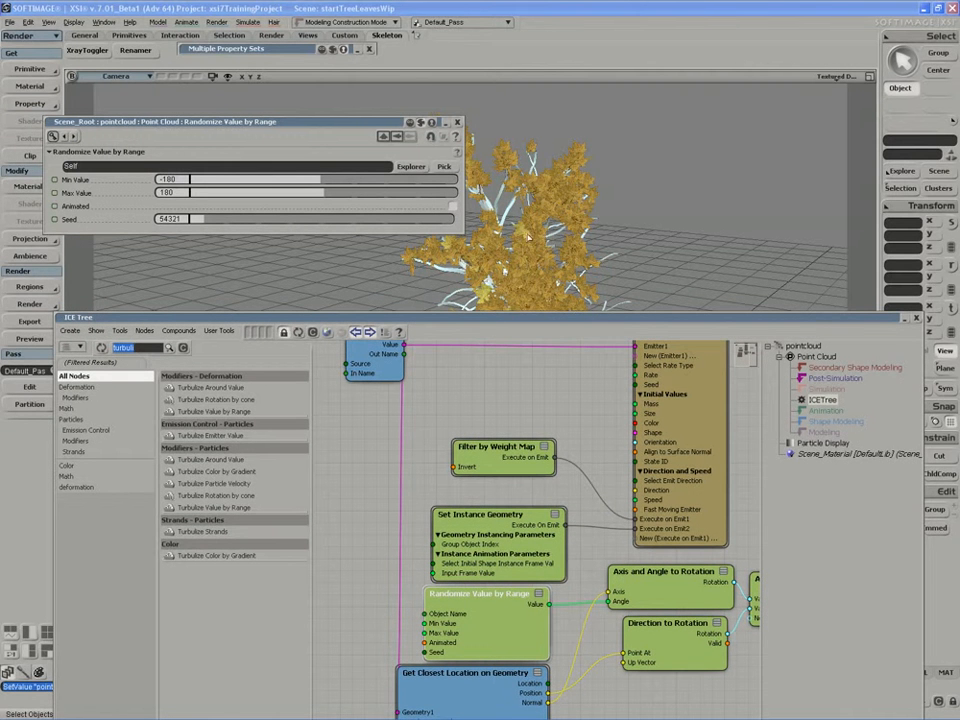
drag(489, 322, 446, 598)
key(ctrl+a)
key(s)
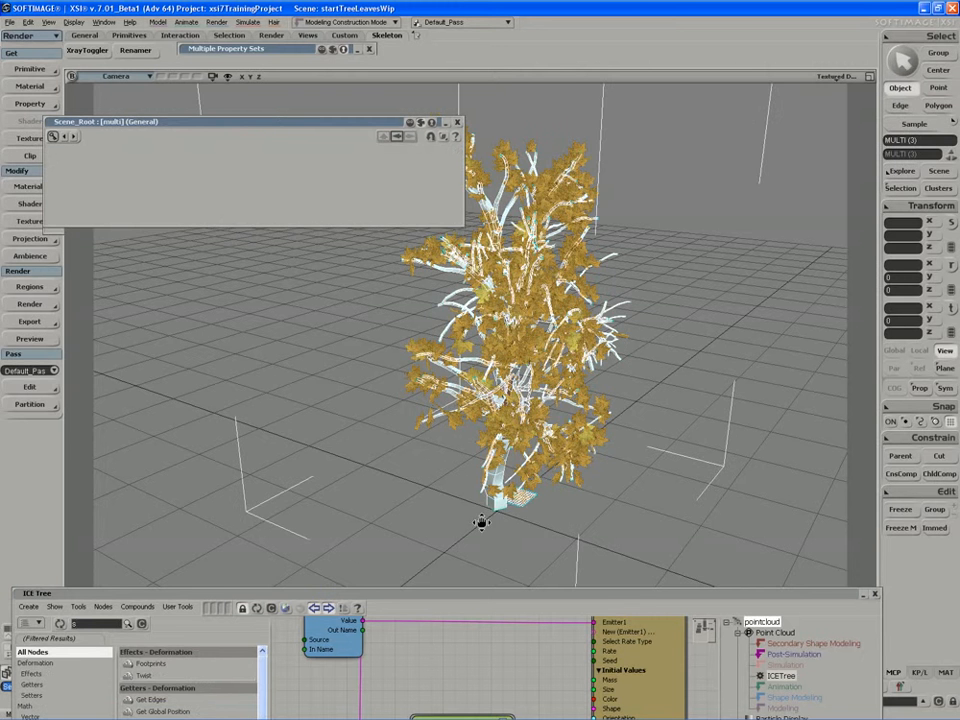
drag(482, 523, 562, 412)
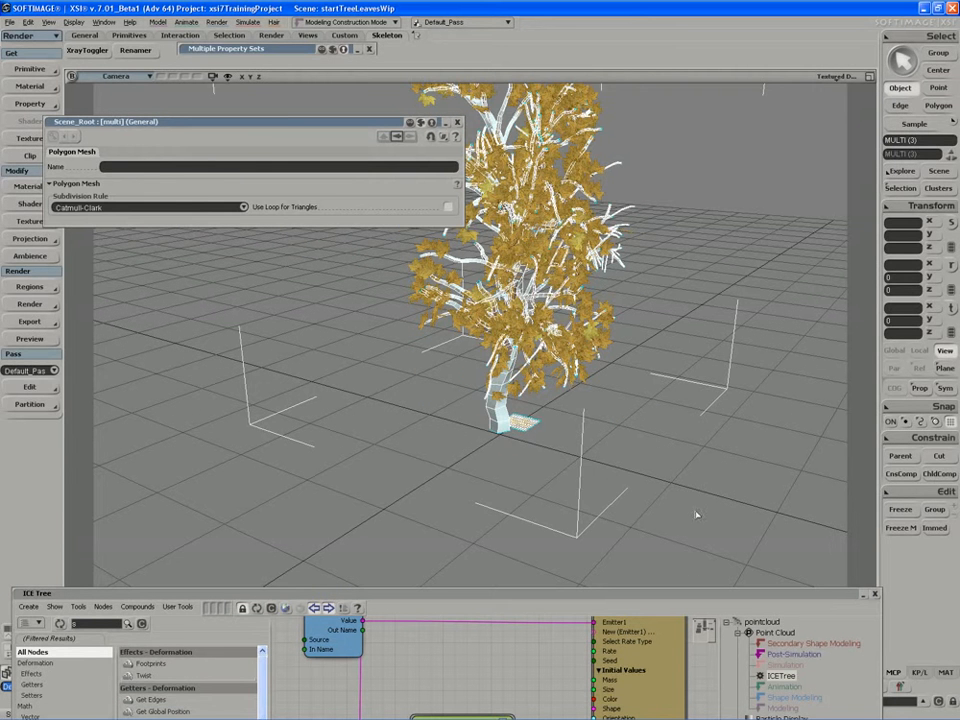
click(525, 426)
key(f)
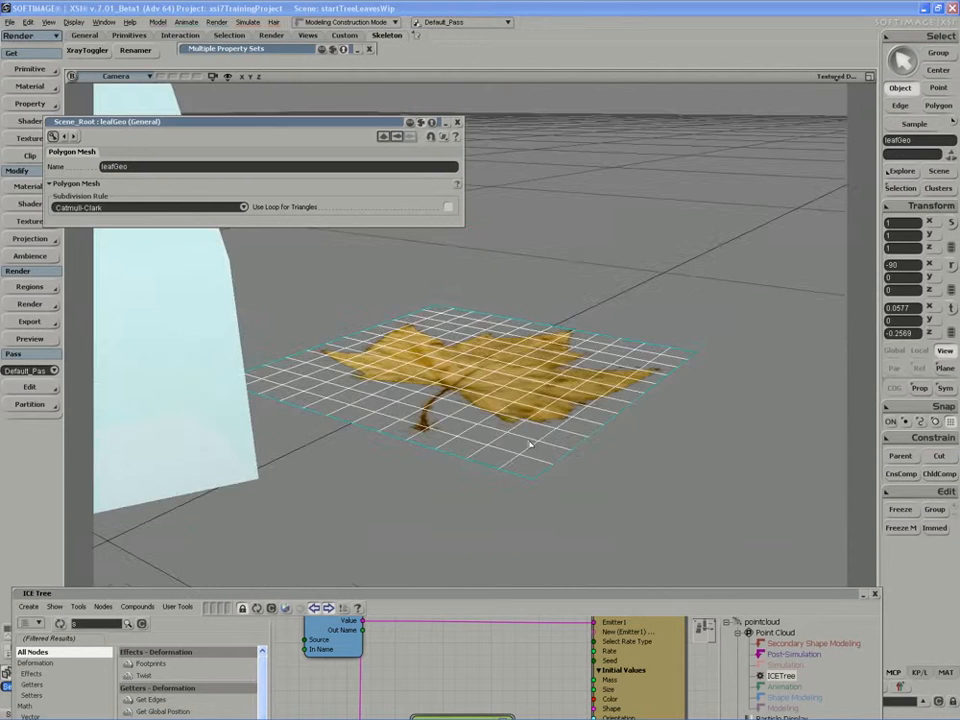
key(s)
right_drag(529, 444, 499, 480)
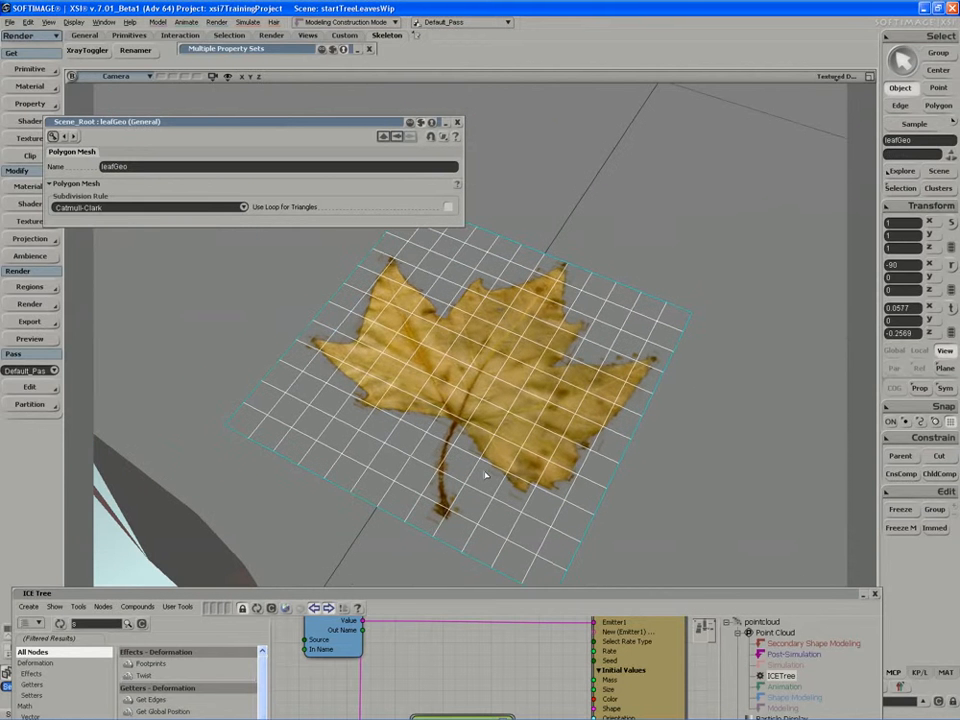
key(v)
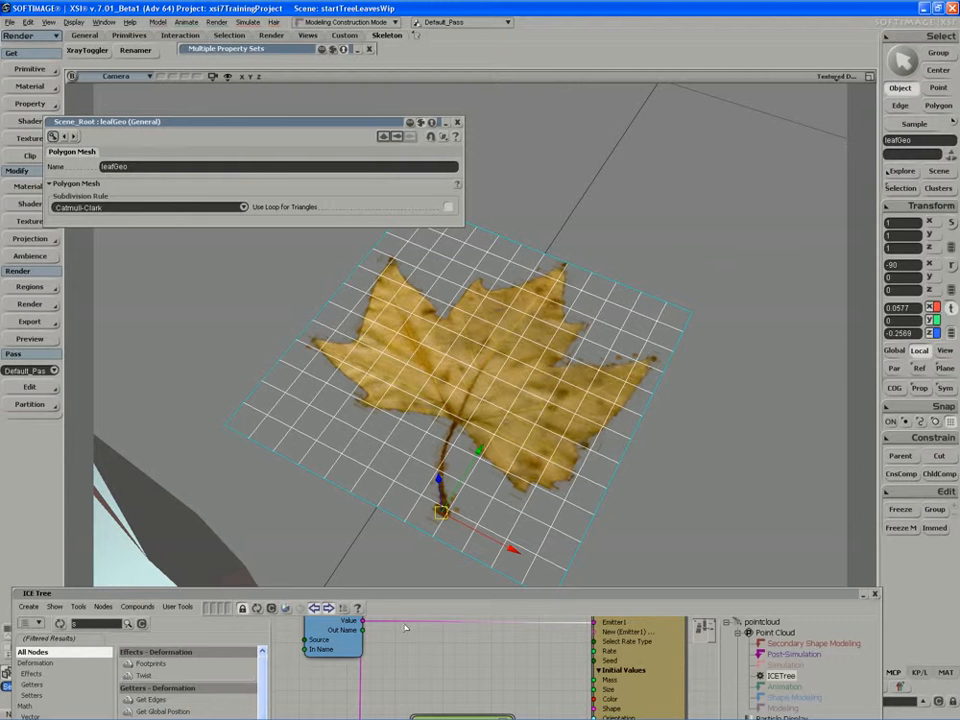
Step: Search the ICE nodes for "cone" and add a Randomize Rotation by cone node below Get Closest Location on Geometry
drag(408, 600, 433, 125)
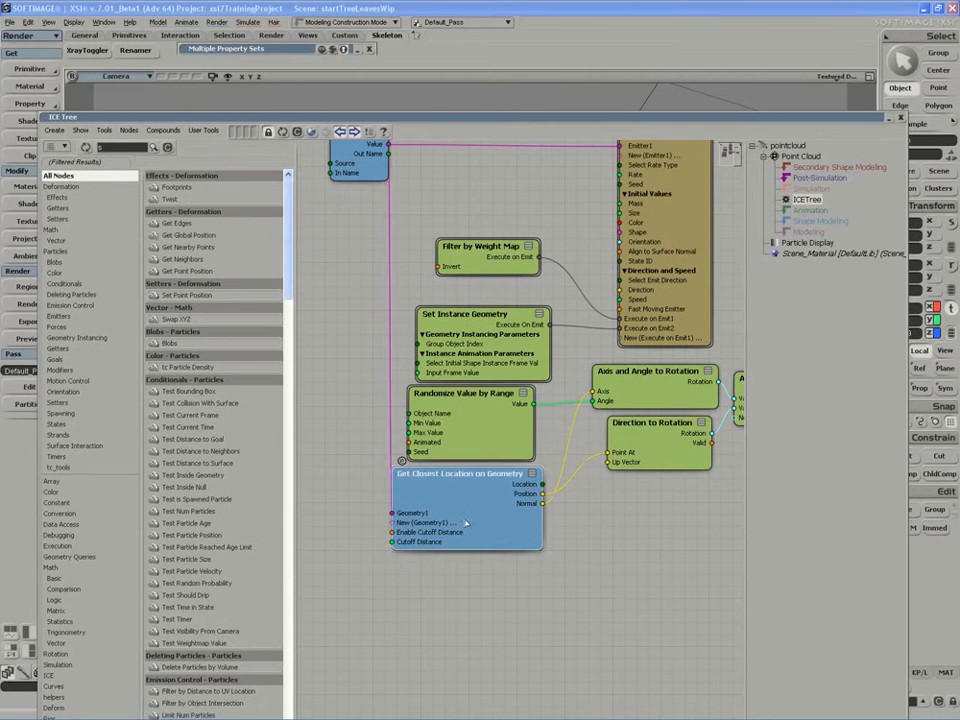
double_click(129, 149)
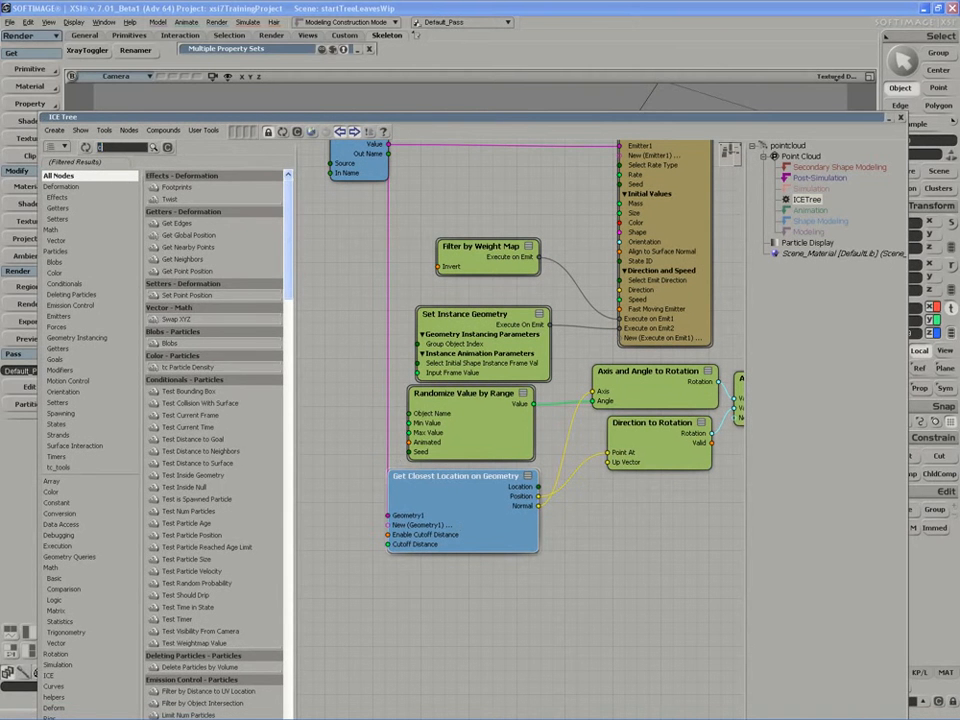
text(cone)
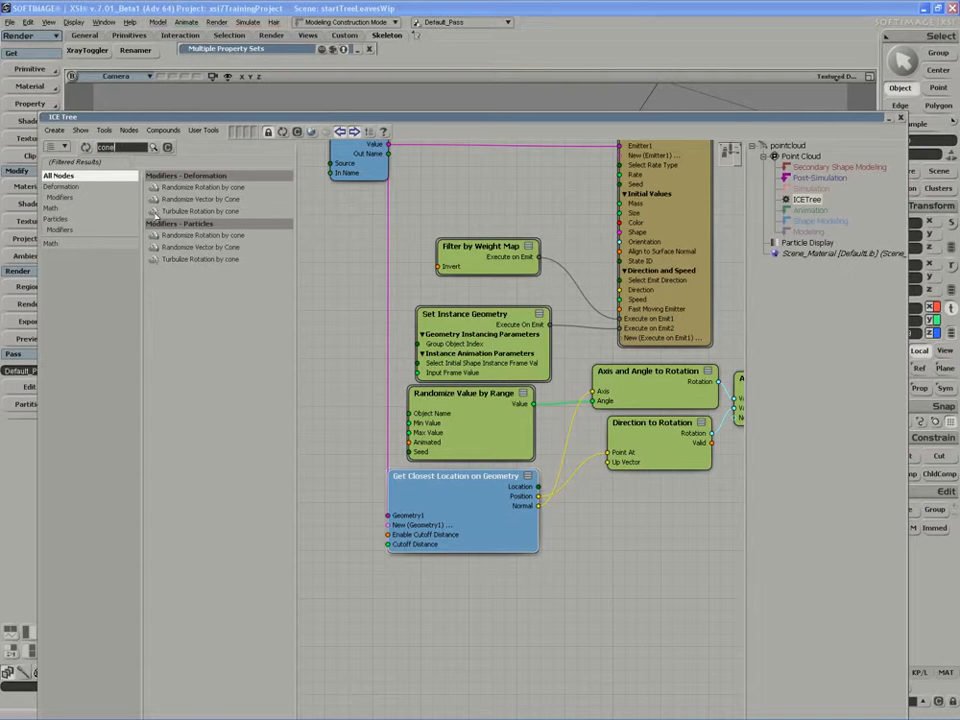
click(190, 189)
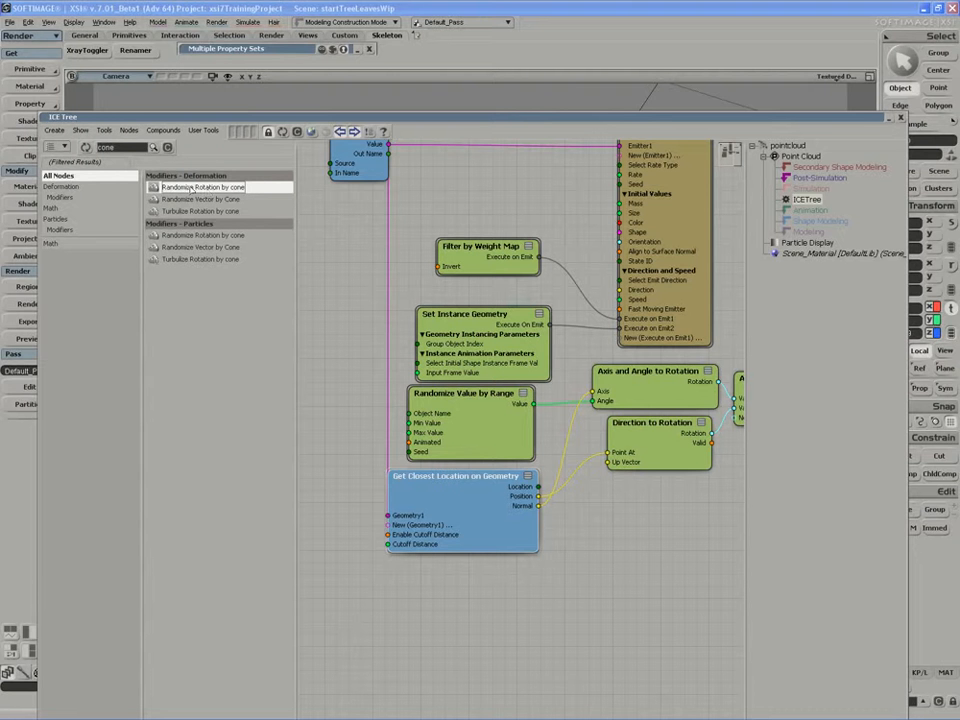
drag(190, 189, 427, 612)
middle_drag(490, 658, 488, 568)
drag(488, 567, 483, 567)
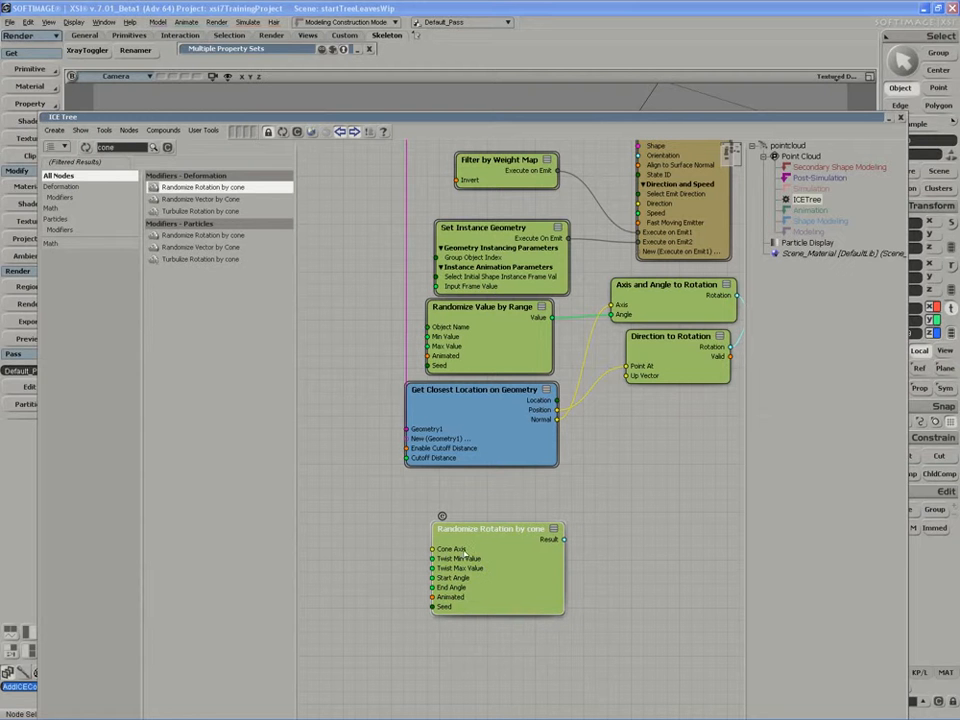
Step: Review the properties of the Randomize Rotation by cone node and open the compound for editing its internal nodes
double_click(465, 553)
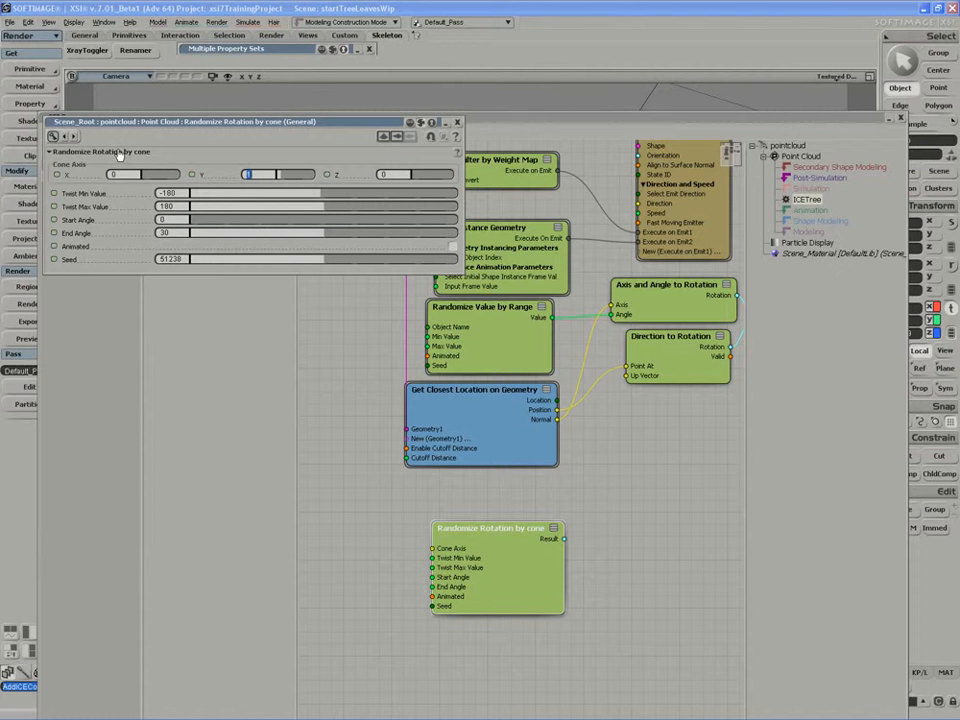
click(459, 124)
drag(439, 515, 453, 512)
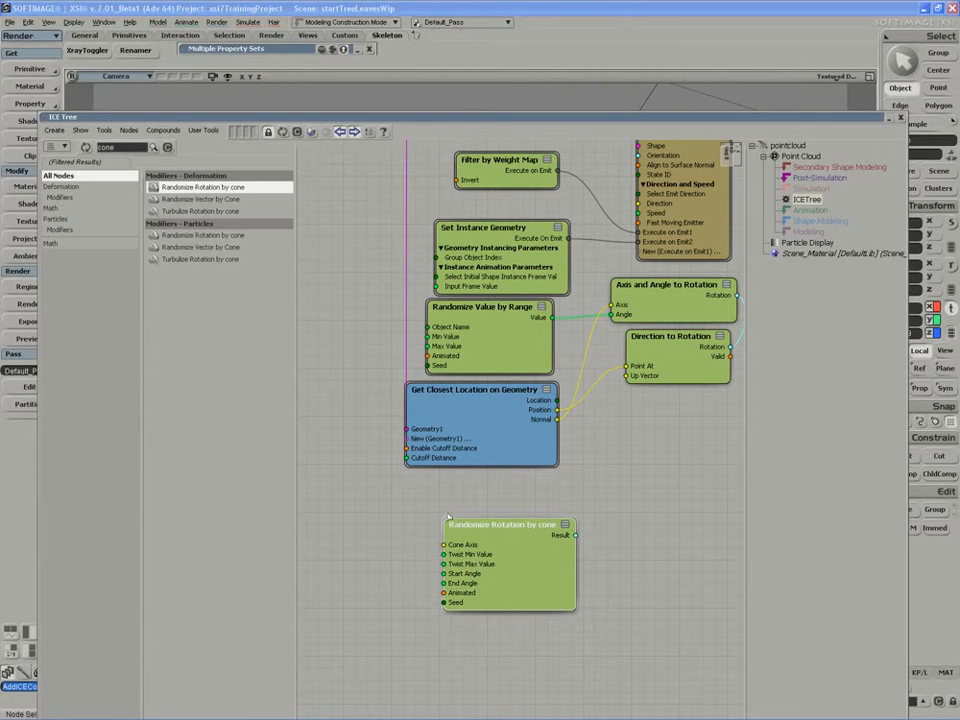
click(453, 513)
scroll(479, 569, up, 5)
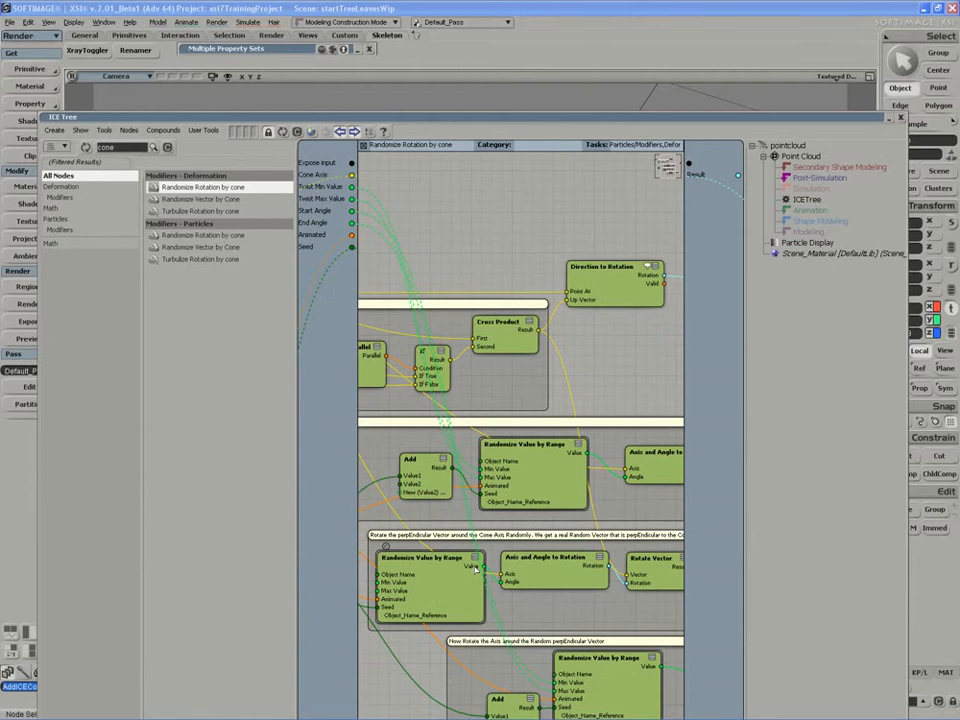
middle_drag(481, 546, 463, 492)
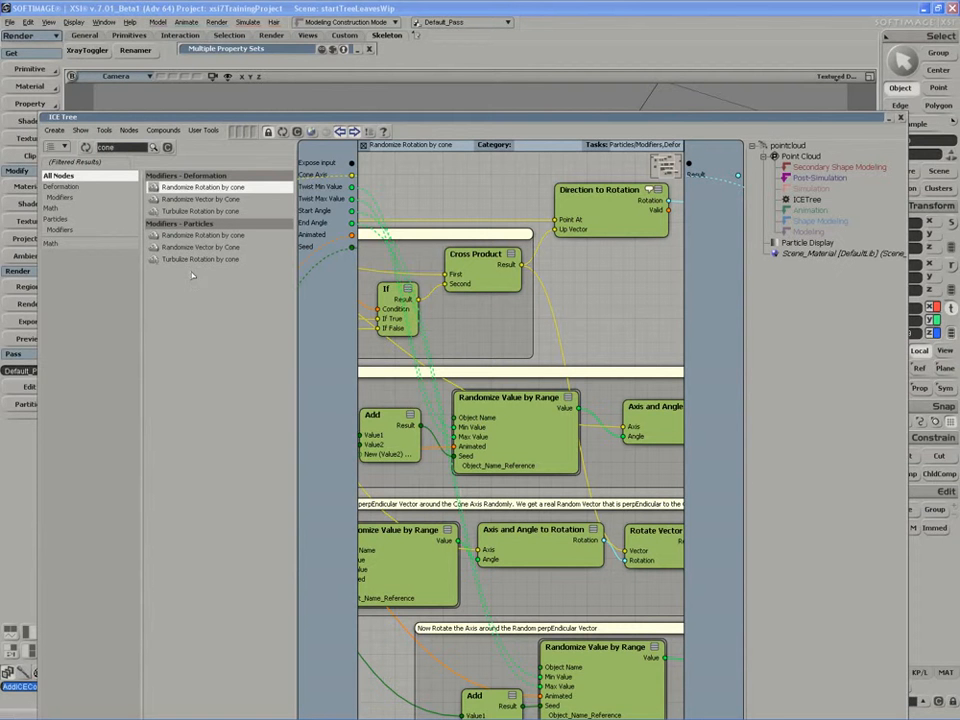
Step: Search the ICE nodes for "range" and add Turbulize Value by Range above the upper Randomize Value by Range in the compound
drag(540, 448, 548, 450)
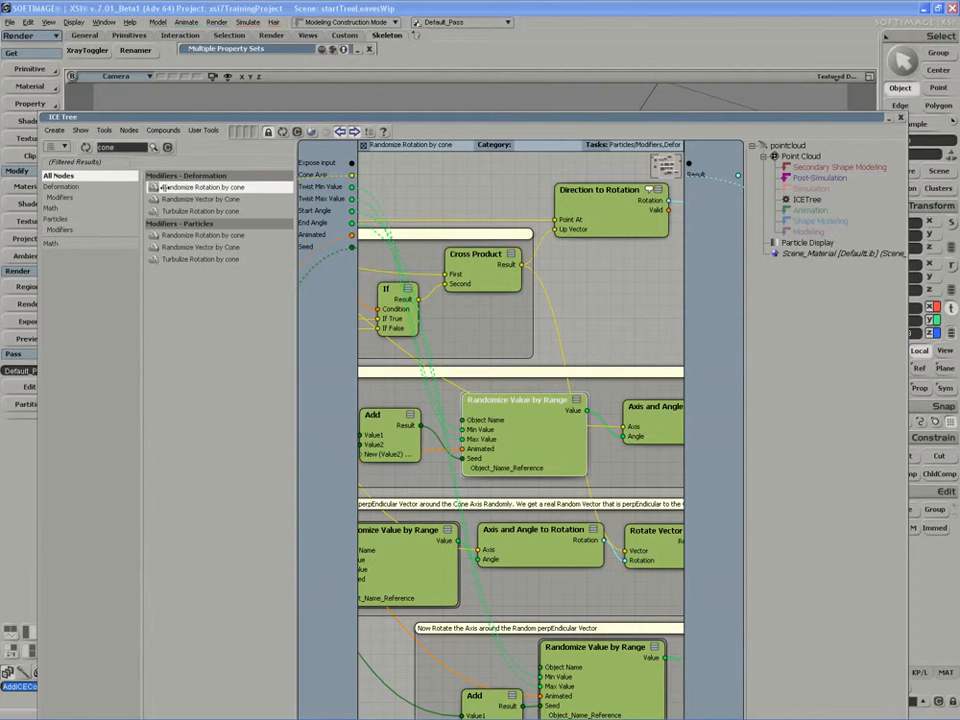
key(BackSpace)
key(BackSpace)
key(BackSpace)
key(BackSpace)
text(rang)
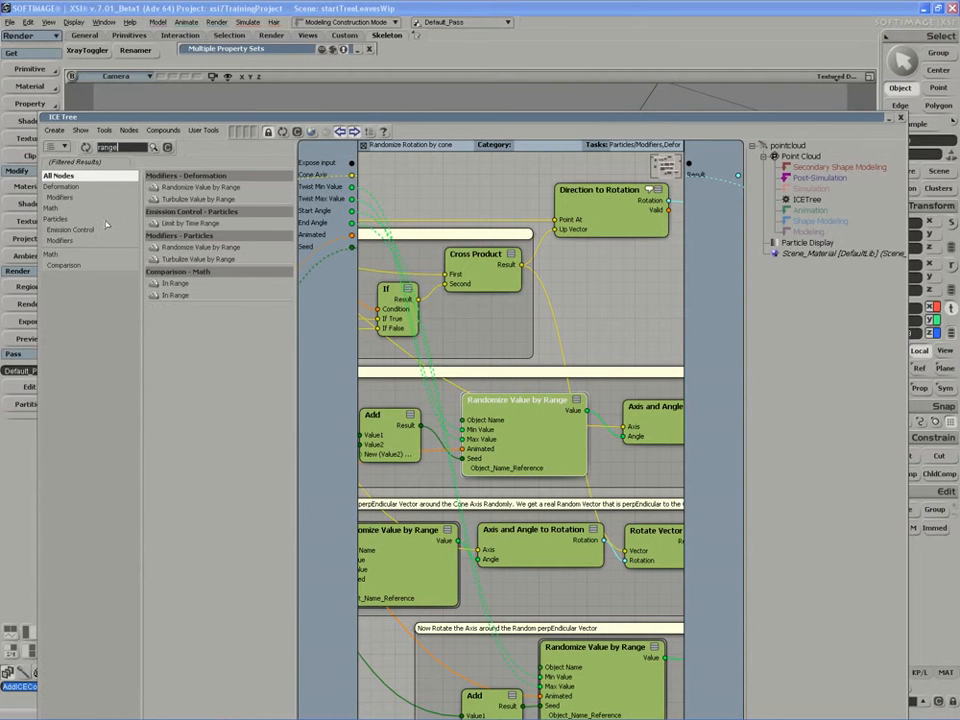
drag(198, 199, 521, 340)
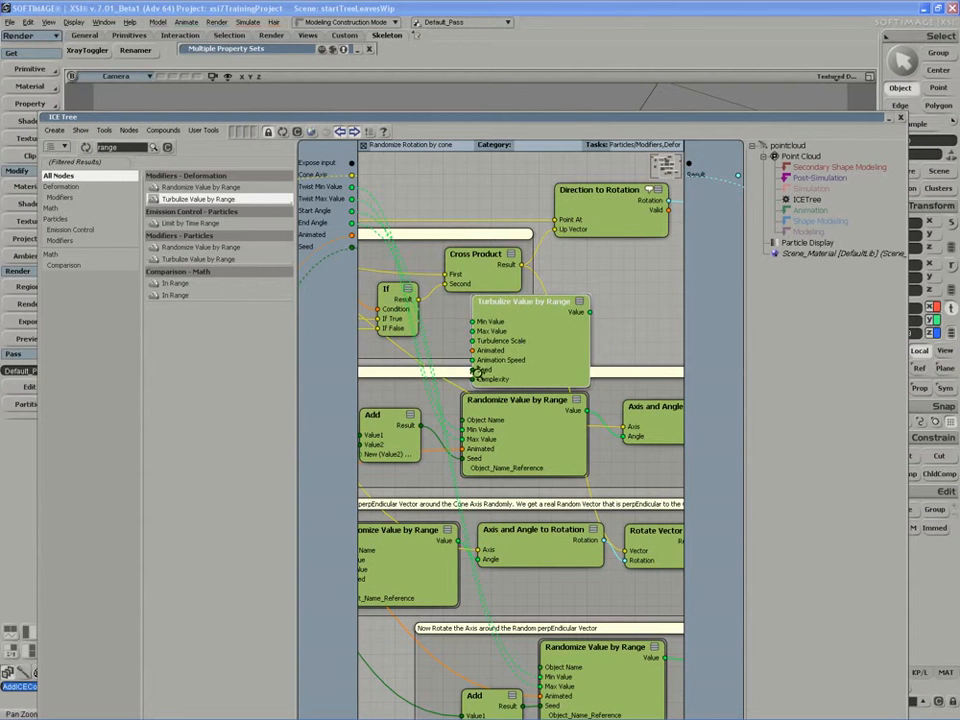
Step: Connect Twist Min Value to the Min Value of Turbulize Value by Range, spacing out the randomize and Pass Through nodes
middle_drag(466, 435, 545, 447)
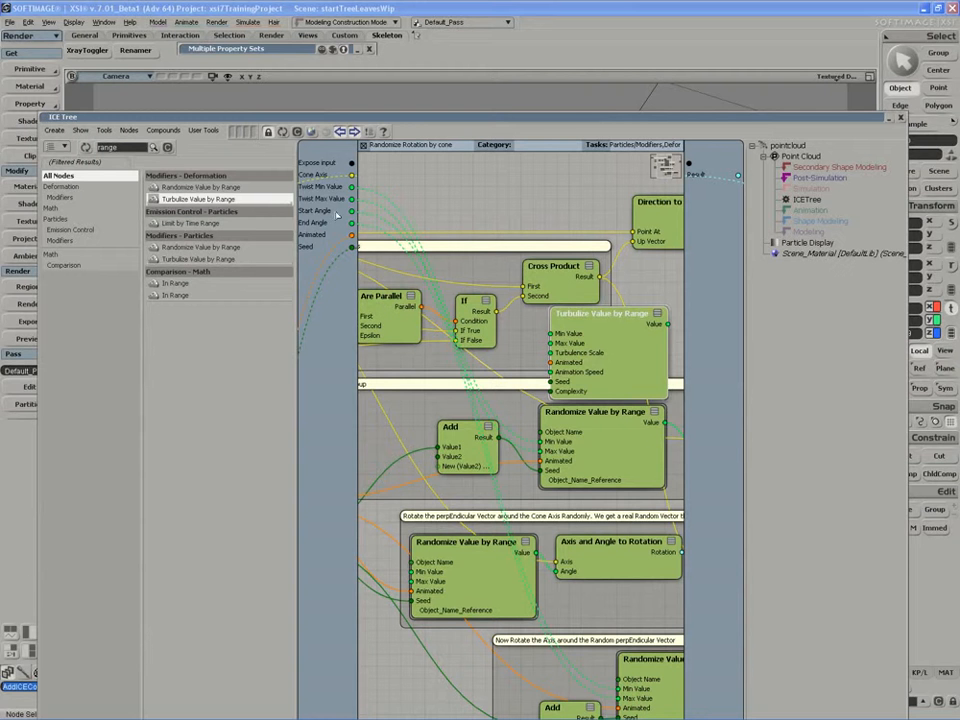
drag(624, 338, 618, 340)
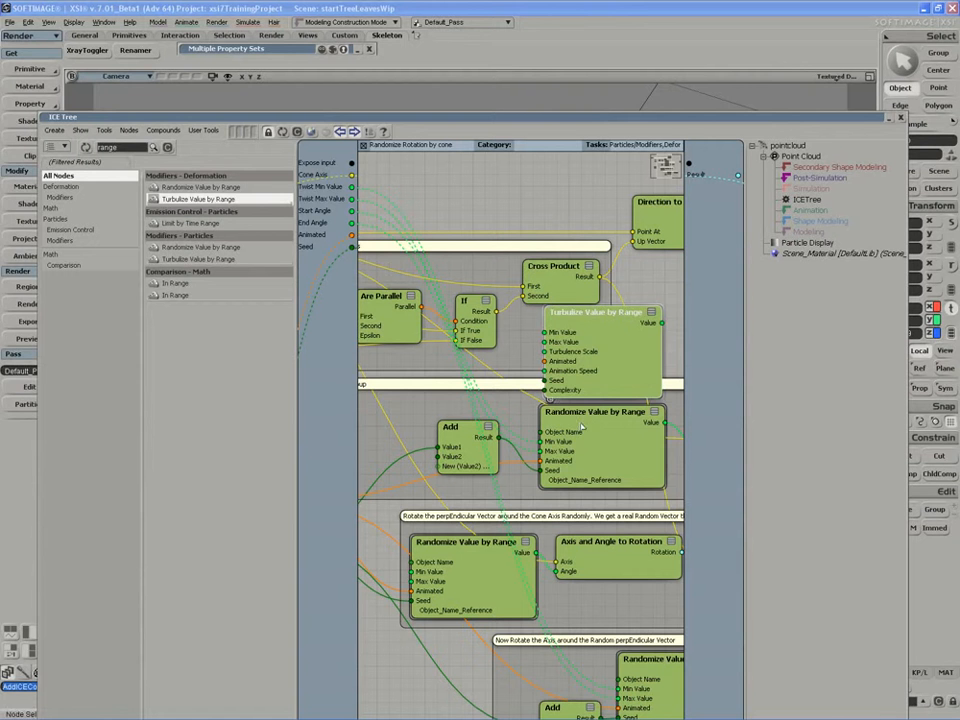
mouse_move(585, 432)
mouse_down()
mouse_move(600, 434)
mouse_move(600, 242)
mouse_move(588, 437)
mouse_up()
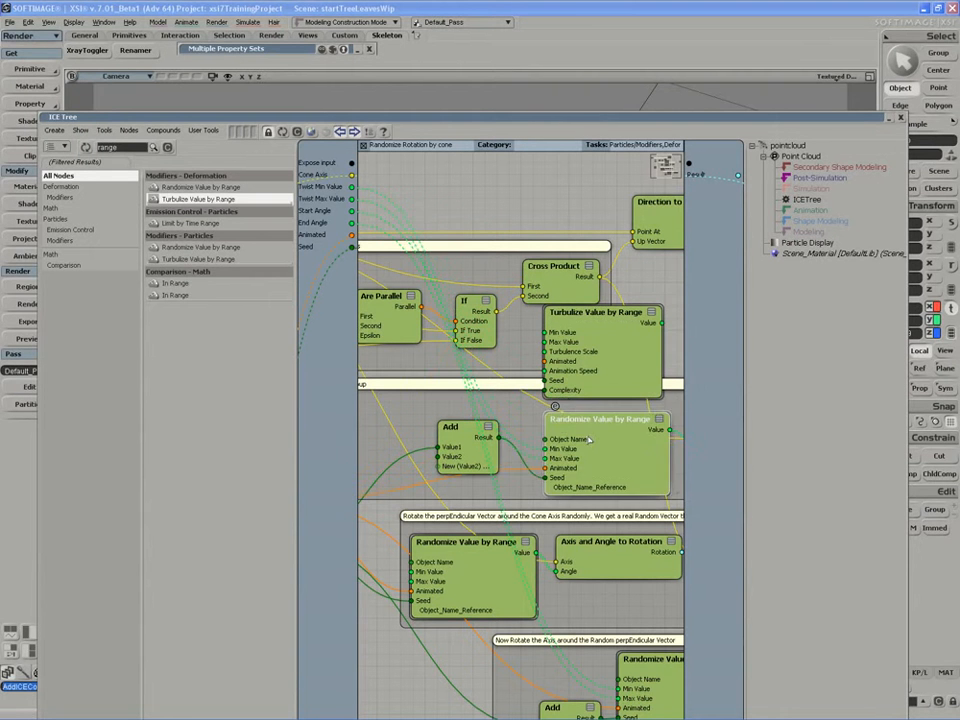
drag(352, 188, 553, 333)
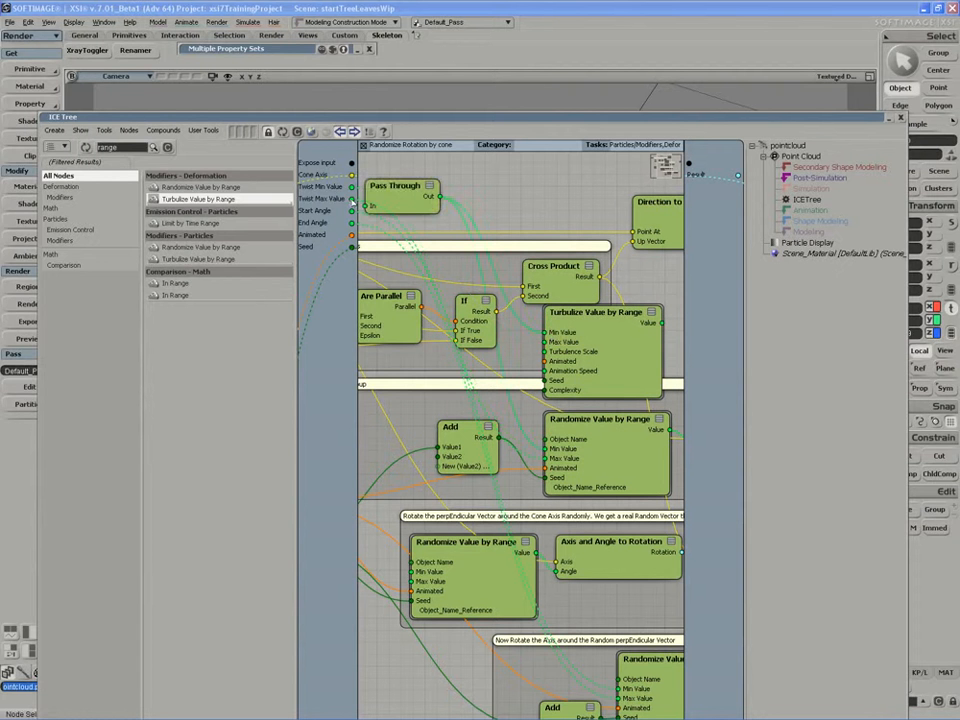
drag(404, 194, 447, 179)
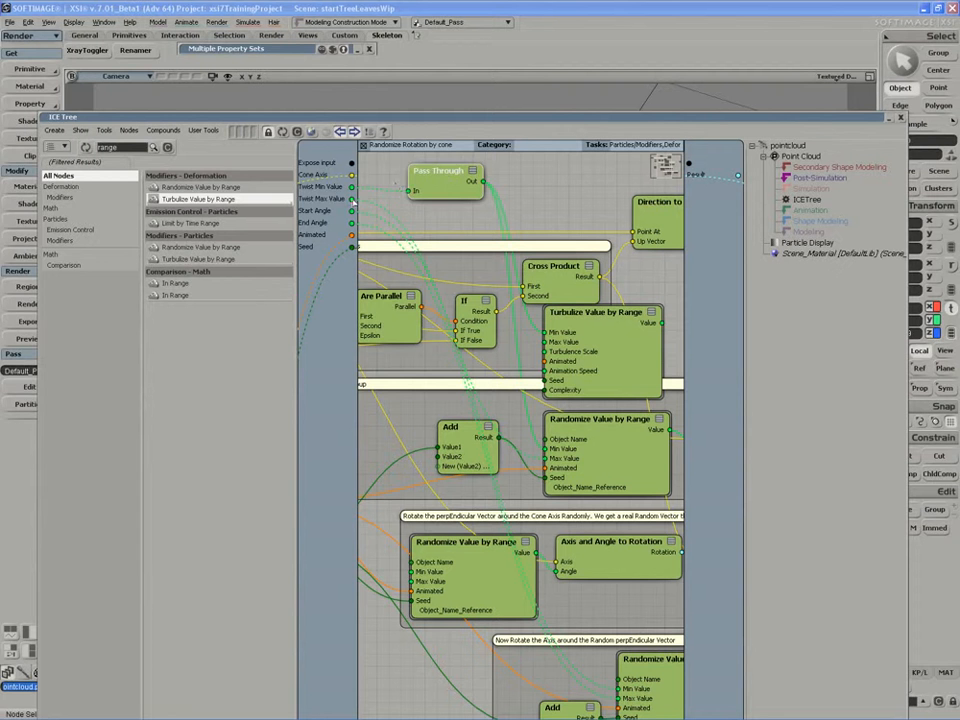
Step: Connect Twist Max Value to the Max Value of Turbulize Value by Range and stack its Pass Through node below the first
drag(353, 200, 554, 343)
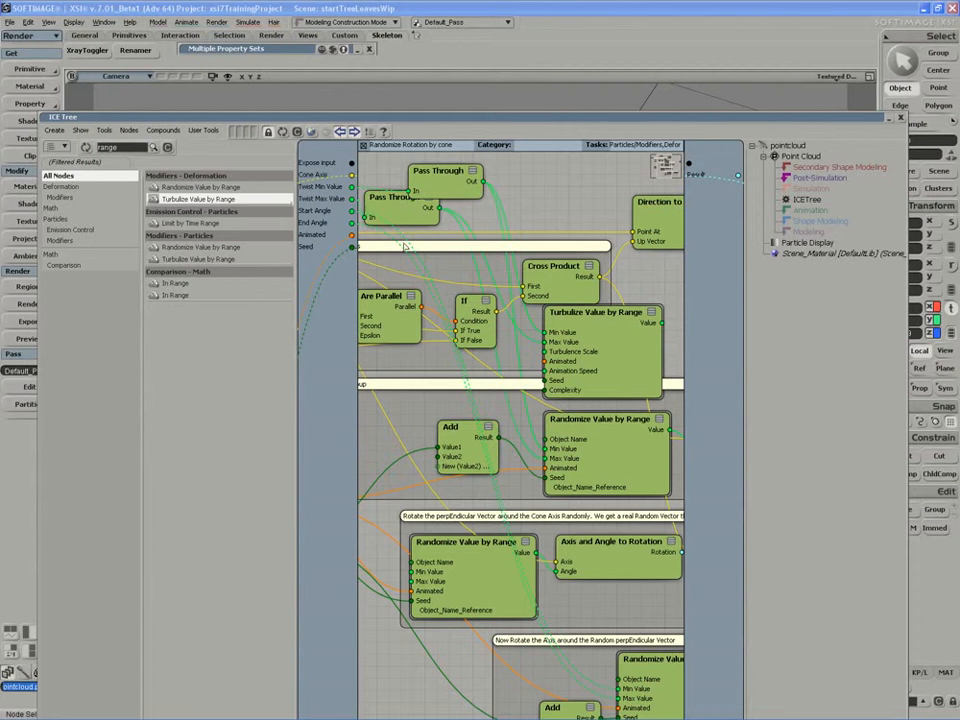
drag(396, 209, 432, 203)
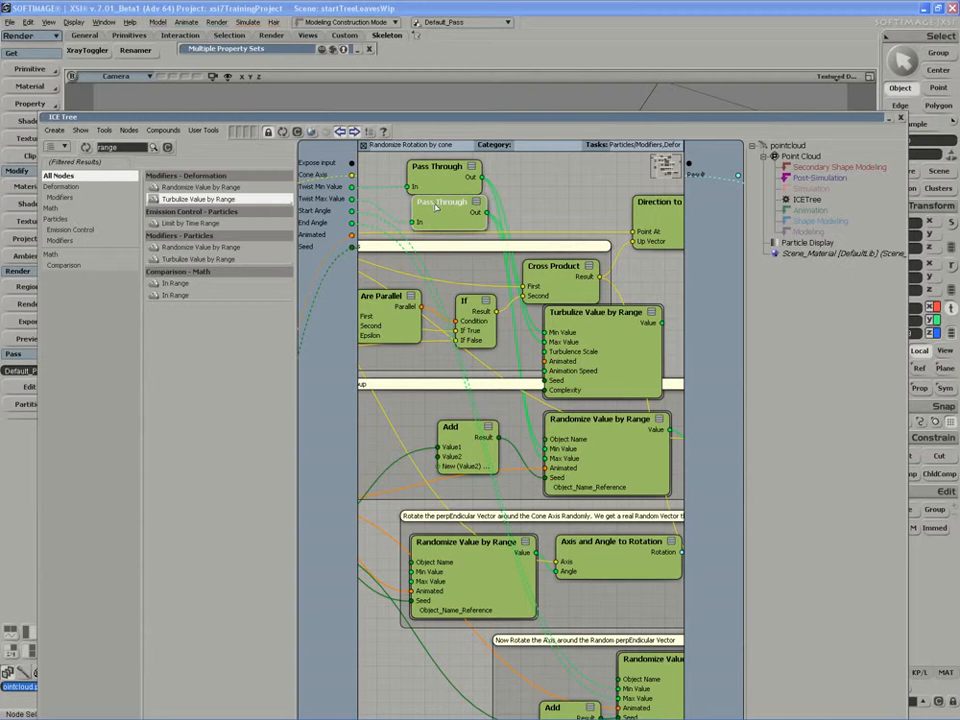
click(590, 455)
mouse_move(590, 455)
mouse_down()
mouse_move(594, 446)
mouse_move(593, 454)
mouse_up()
Step: Bring the Animated Pass Through node near Turbulize Value by Range and connect its output to the Animated input
middle_drag(569, 464, 803, 343)
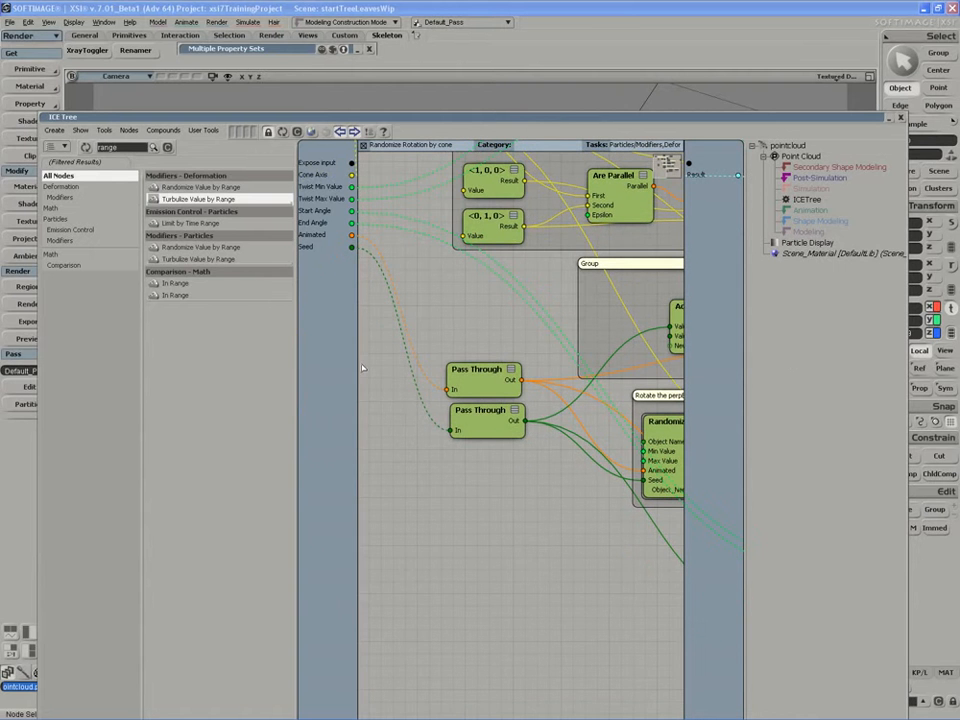
middle_drag(528, 381, 463, 387)
drag(430, 392, 625, 379)
middle_drag(625, 379, 483, 384)
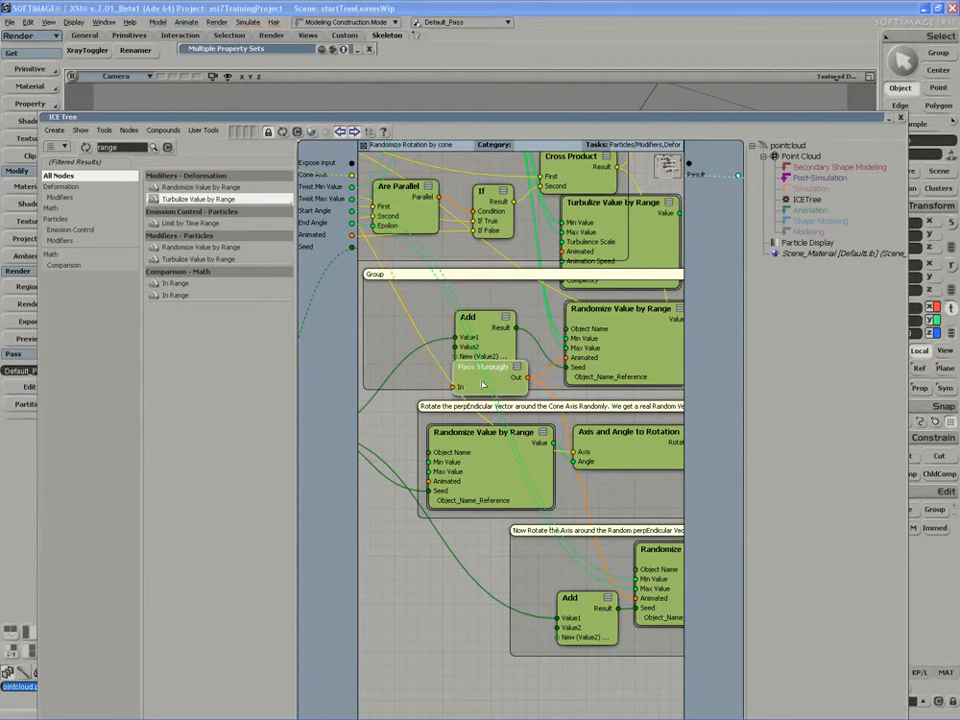
drag(483, 384, 464, 278)
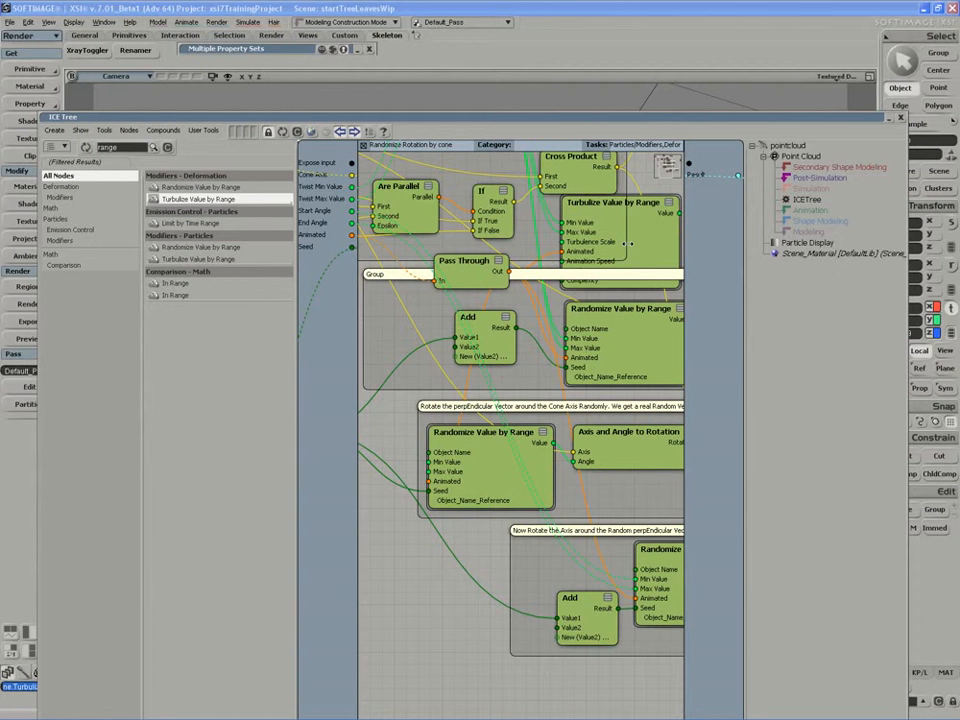
mouse_move(643, 248)
mouse_down()
mouse_move(637, 240)
mouse_move(648, 244)
mouse_up()
Step: Move the Animated Pass Through node back out of the groups, beside the Seed Pass Through node
middle_drag(536, 332, 600, 306)
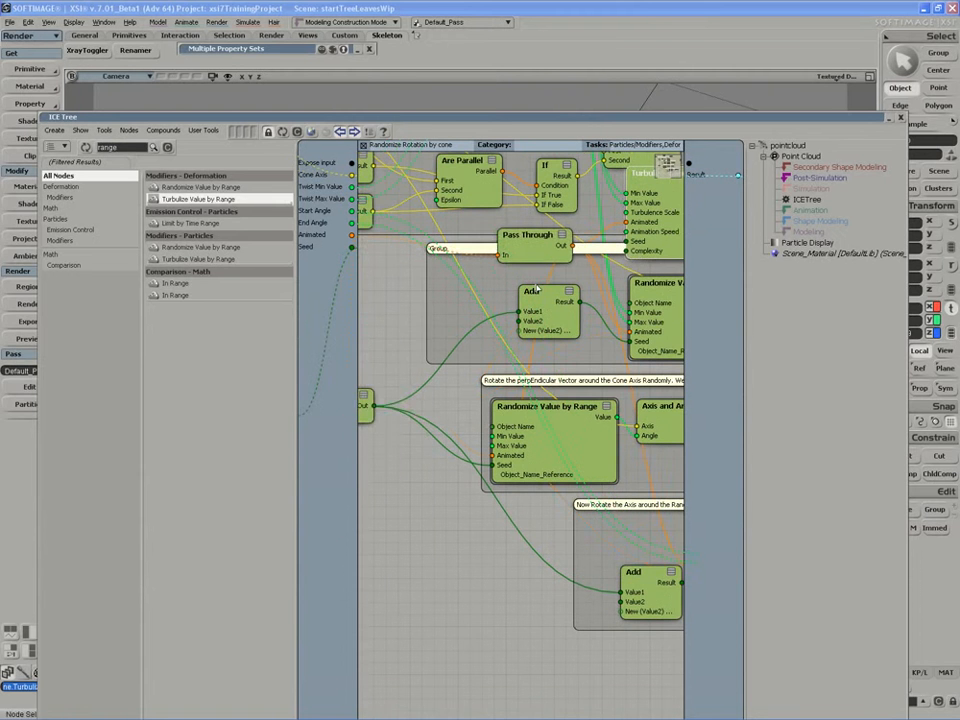
drag(526, 243, 370, 408)
middle_drag(397, 466, 448, 451)
mouse_move(505, 351)
mouse_down()
mouse_move(386, 392)
mouse_move(388, 416)
mouse_up()
key(s)
drag(530, 405, 341, 486)
Step: Connect the result of the upper Add node to the Seed of Turbulize Value by Range and realign the Randomize Value by Range below
drag(522, 371, 396, 430)
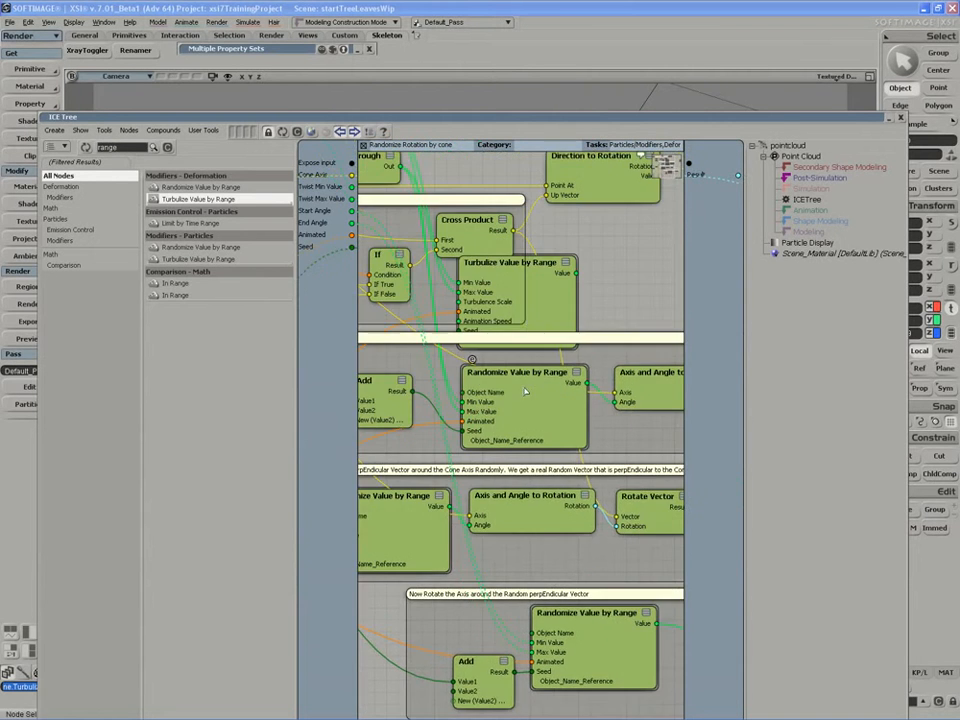
key(s)
drag(511, 335, 535, 319)
mouse_move(524, 412)
mouse_down()
mouse_move(542, 404)
mouse_move(532, 406)
mouse_up()
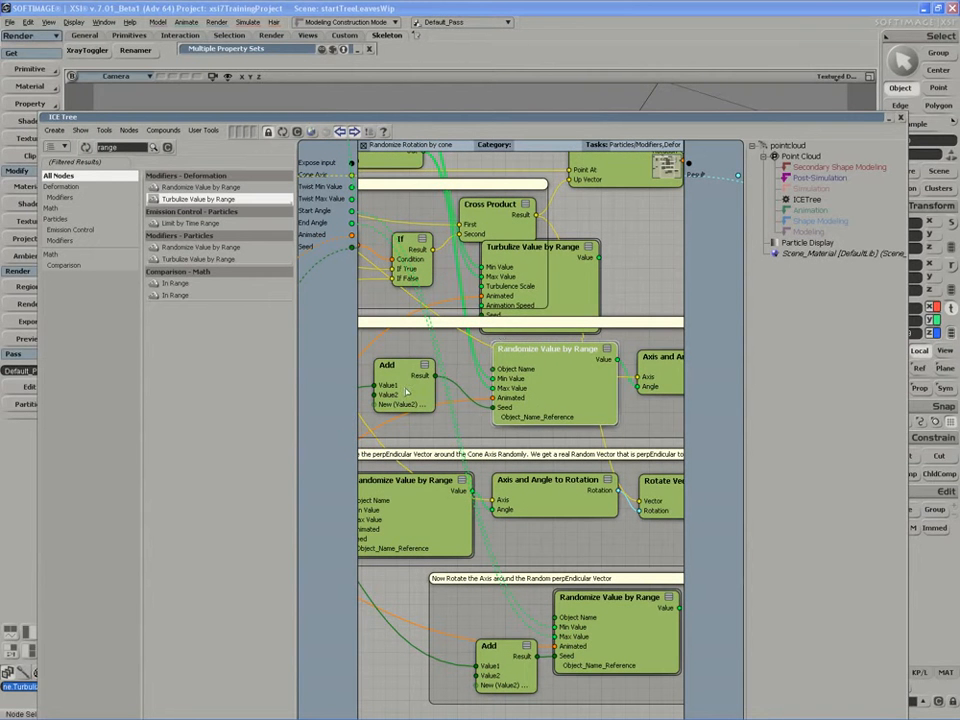
drag(406, 392, 407, 391)
key(s)
drag(381, 389, 446, 384)
click(504, 370)
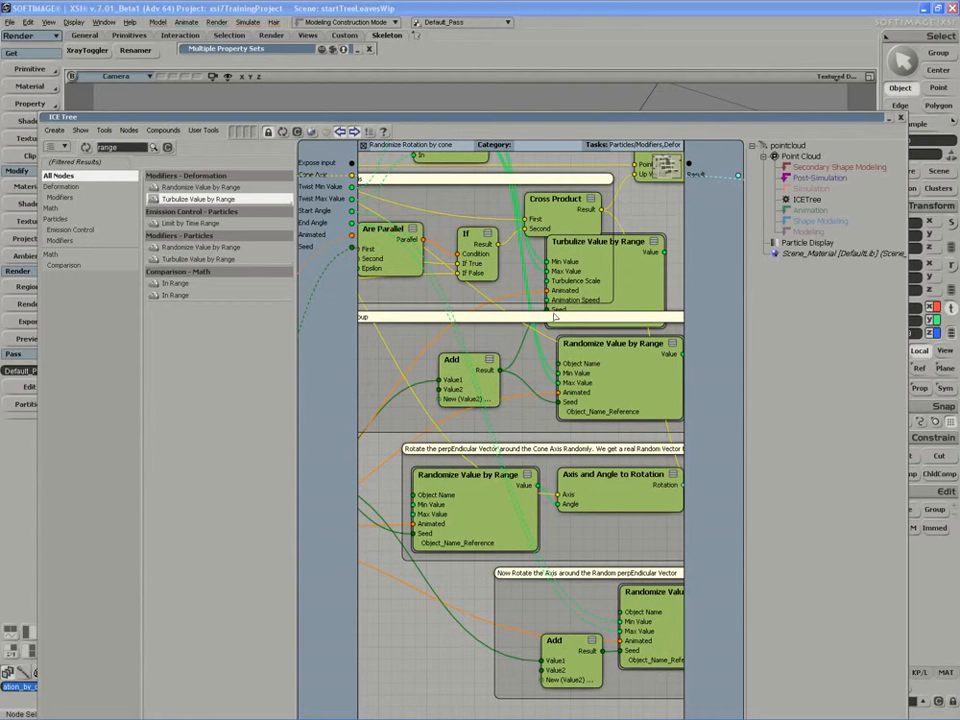
drag(613, 374, 601, 373)
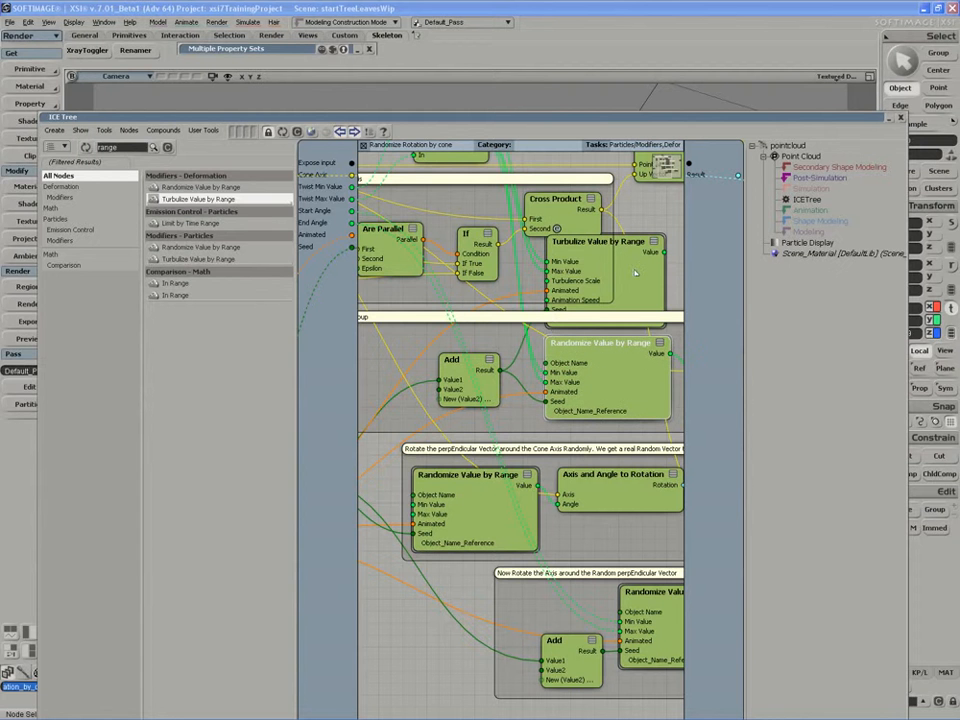
Step: Connect the Value output of Turbulize Value by Range to the Angle of the upper Axis and Angle to Rotation
middle_drag(611, 369, 453, 349)
drag(453, 349, 461, 347)
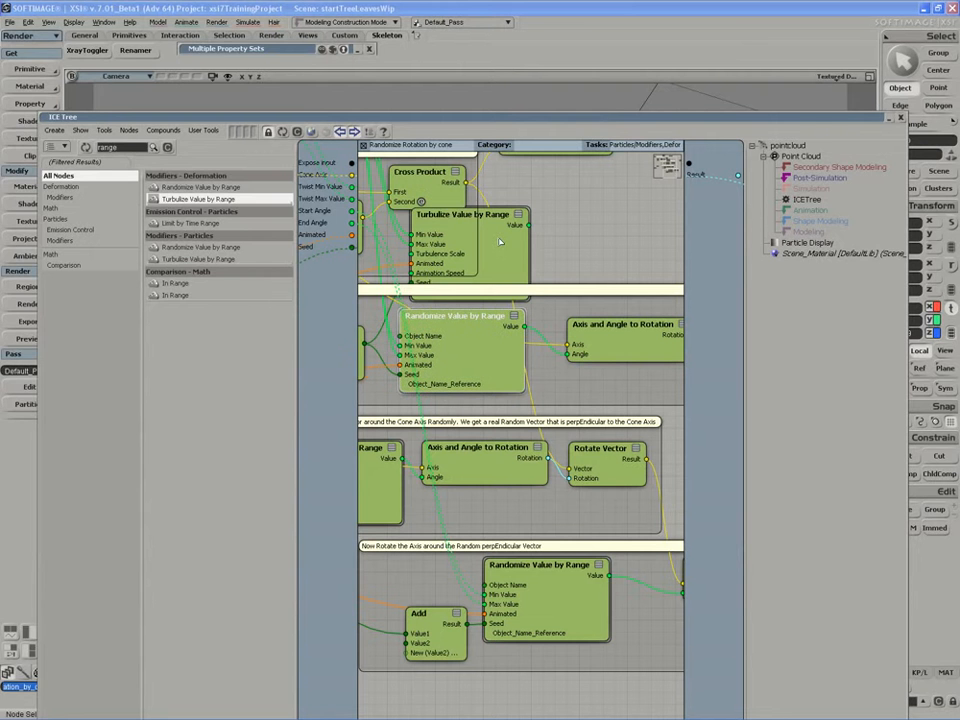
drag(500, 241, 490, 240)
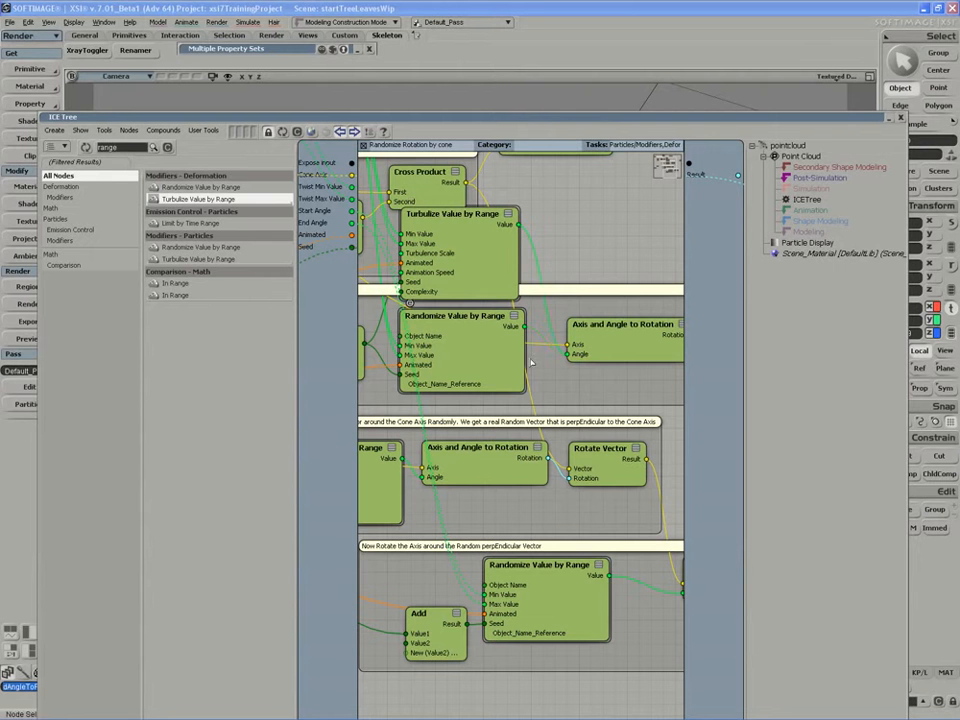
Step: Delete the upper Randomize Value by Range and place Turbulize Value by Range in its spot in the group
drag(478, 348, 490, 360)
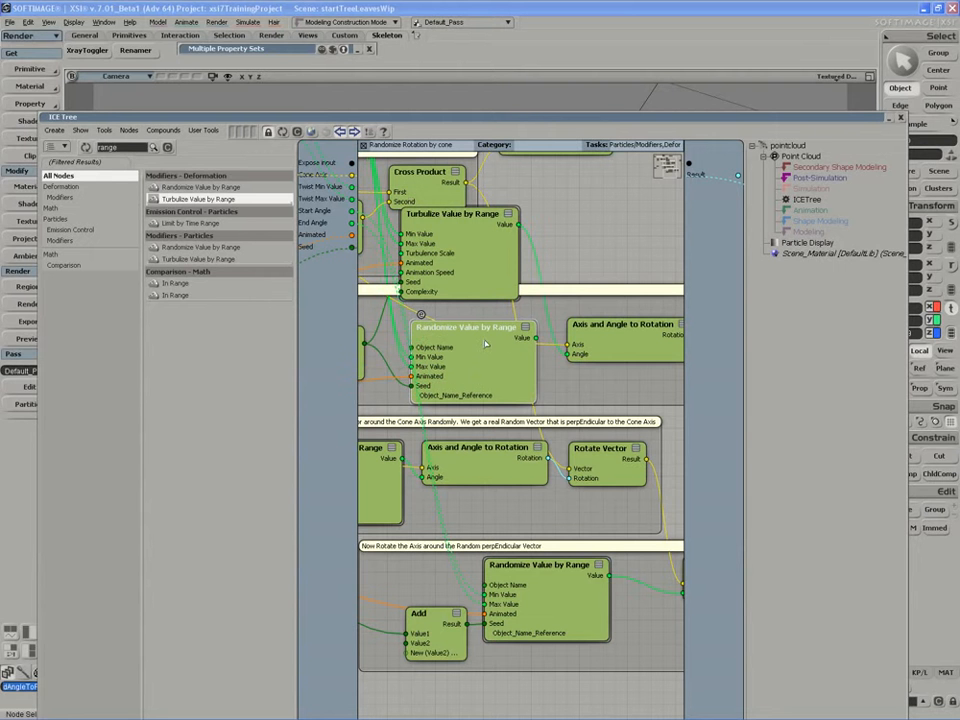
key(Delete)
drag(450, 252, 451, 346)
Step: Rearrange the two Twist Pass Through nodes neatly above the Cone Axis group
key(s)
drag(418, 345, 529, 336)
middle_drag(529, 336, 512, 326)
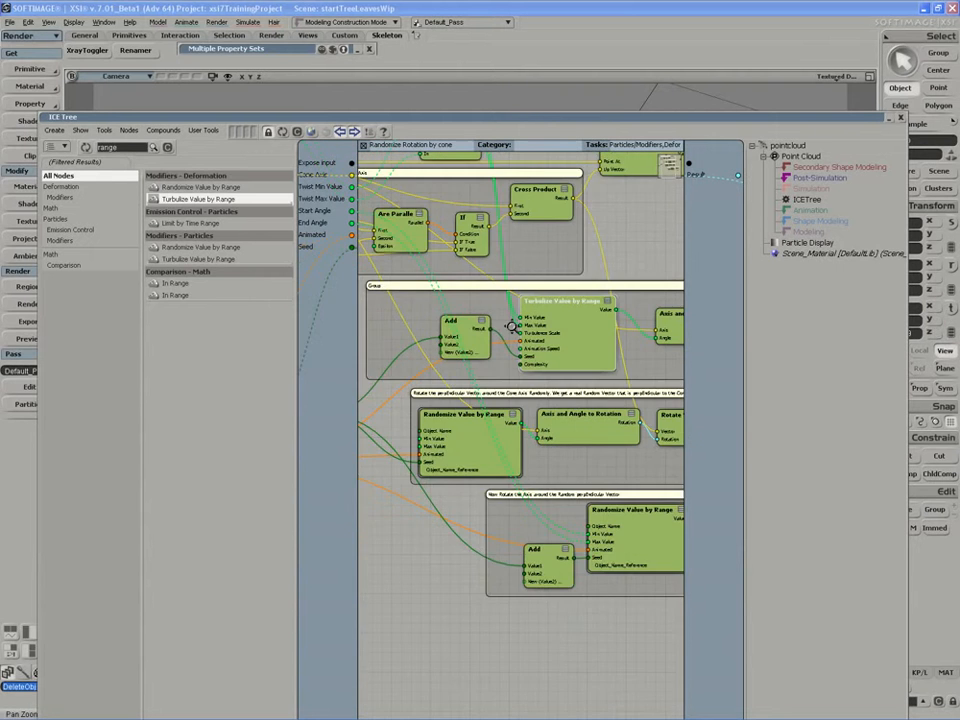
drag(512, 326, 598, 386)
middle_drag(598, 386, 559, 371)
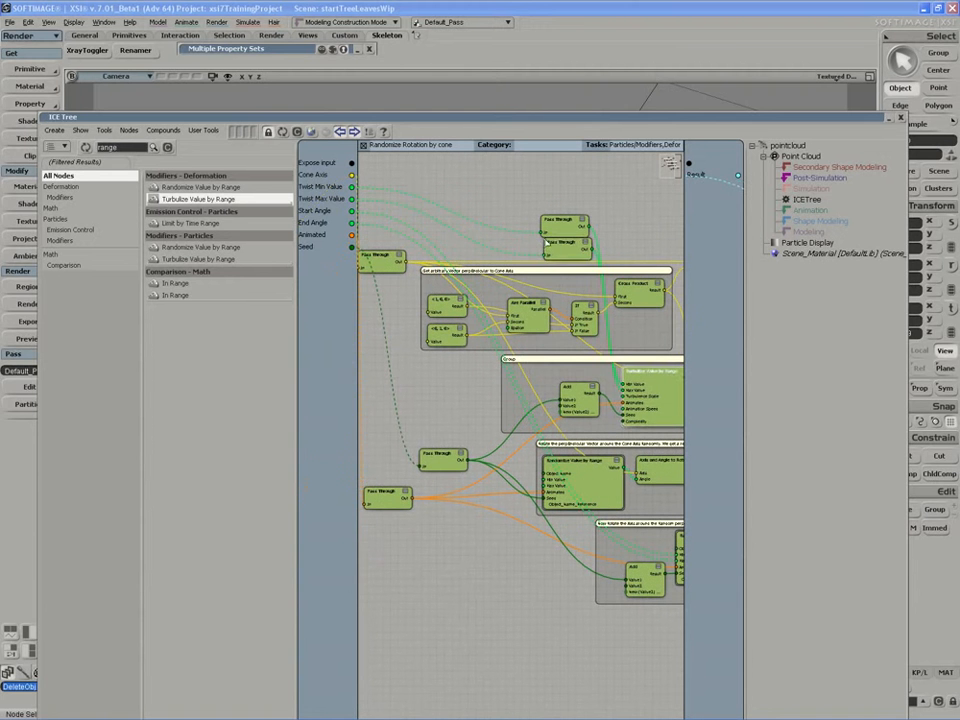
drag(573, 254, 499, 200)
key(s)
drag(468, 299, 396, 285)
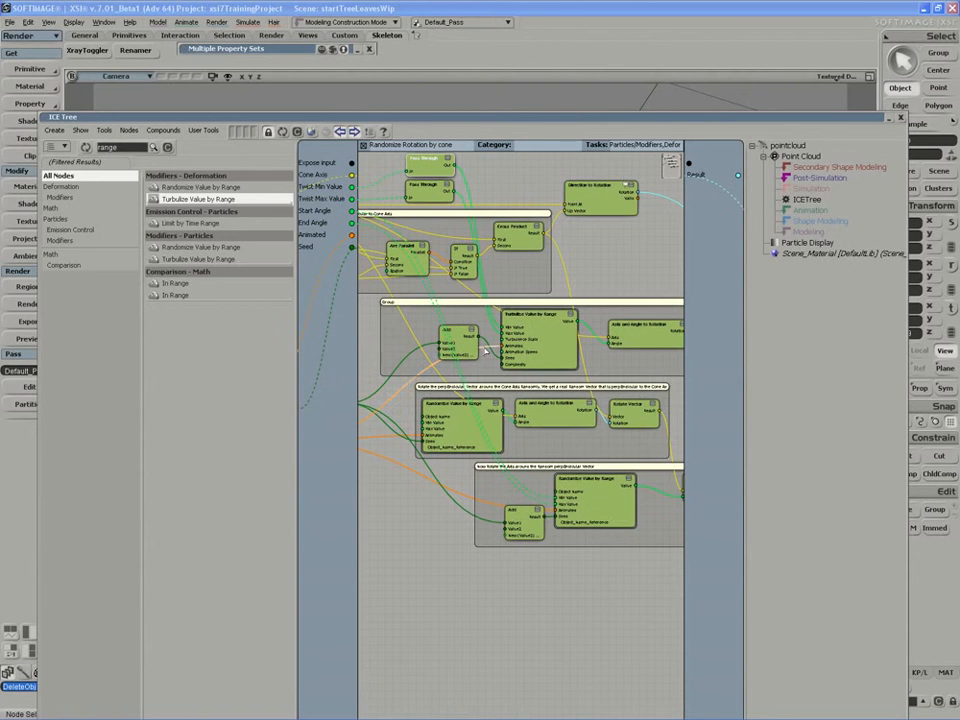
Step: Examine the Randomize Value by Range in the group that rotates the perpendicular vector, including its inputs and downstream rotation nodes
drag(527, 389, 507, 355)
scroll(499, 368, up, 1)
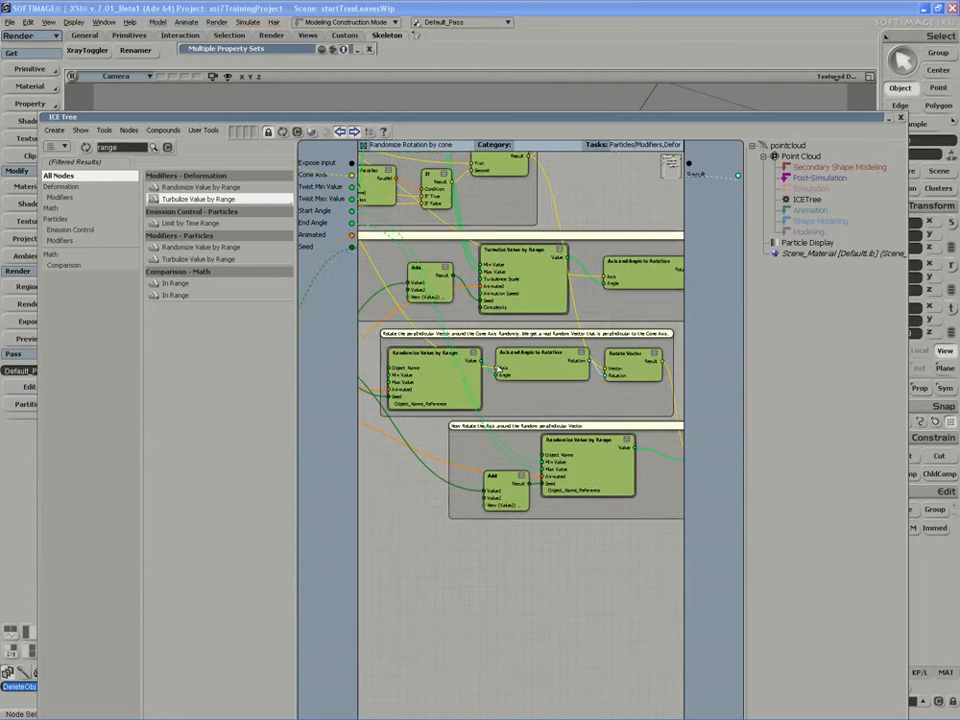
drag(450, 281, 530, 302)
scroll(521, 300, up, 2)
drag(512, 360, 427, 329)
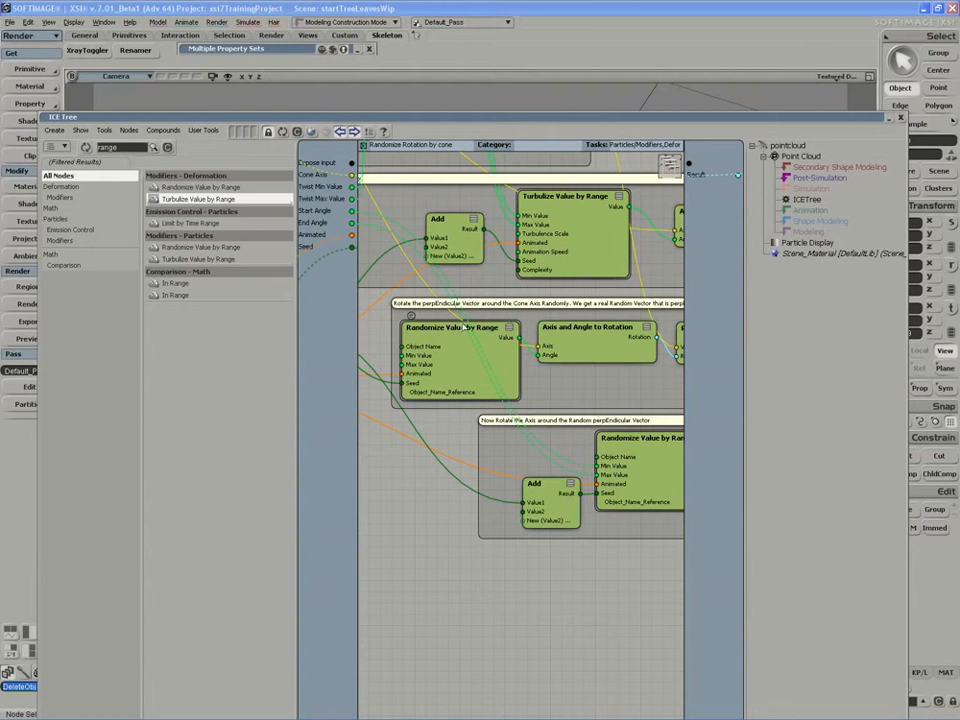
drag(548, 367, 457, 366)
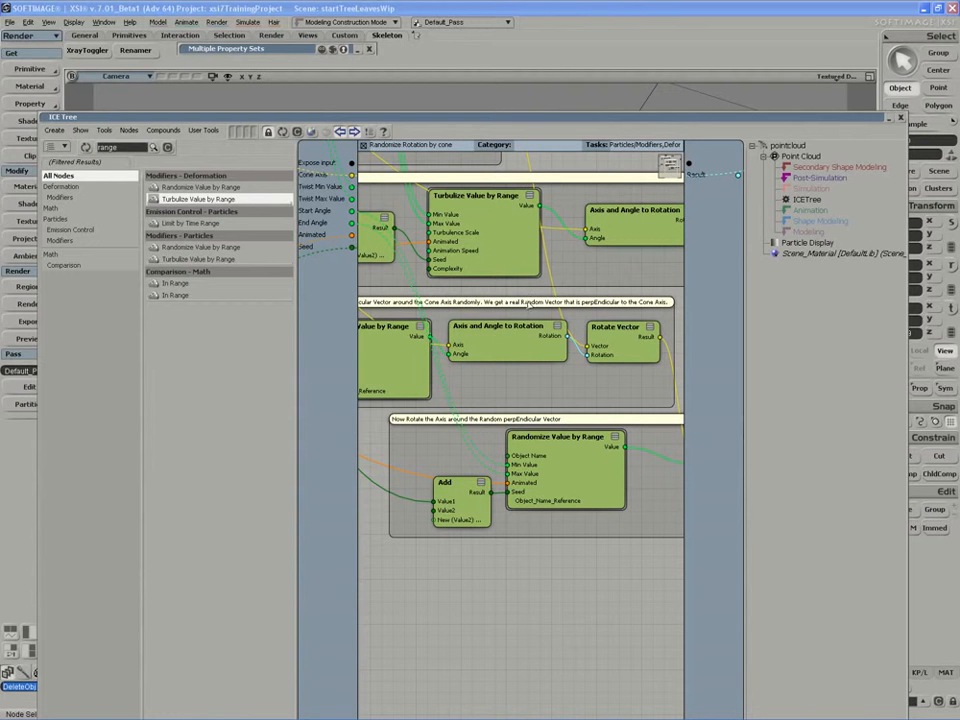
drag(438, 367, 562, 353)
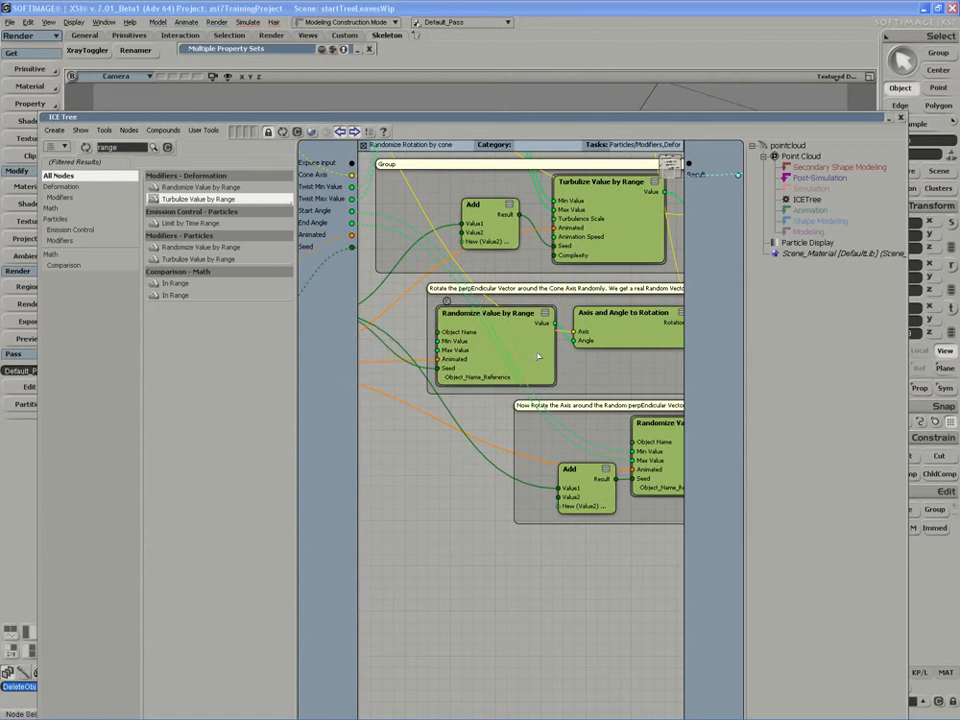
mouse_move(469, 340)
mouse_down()
mouse_move(484, 339)
mouse_move(472, 341)
mouse_move(472, 325)
mouse_move(473, 357)
mouse_up()
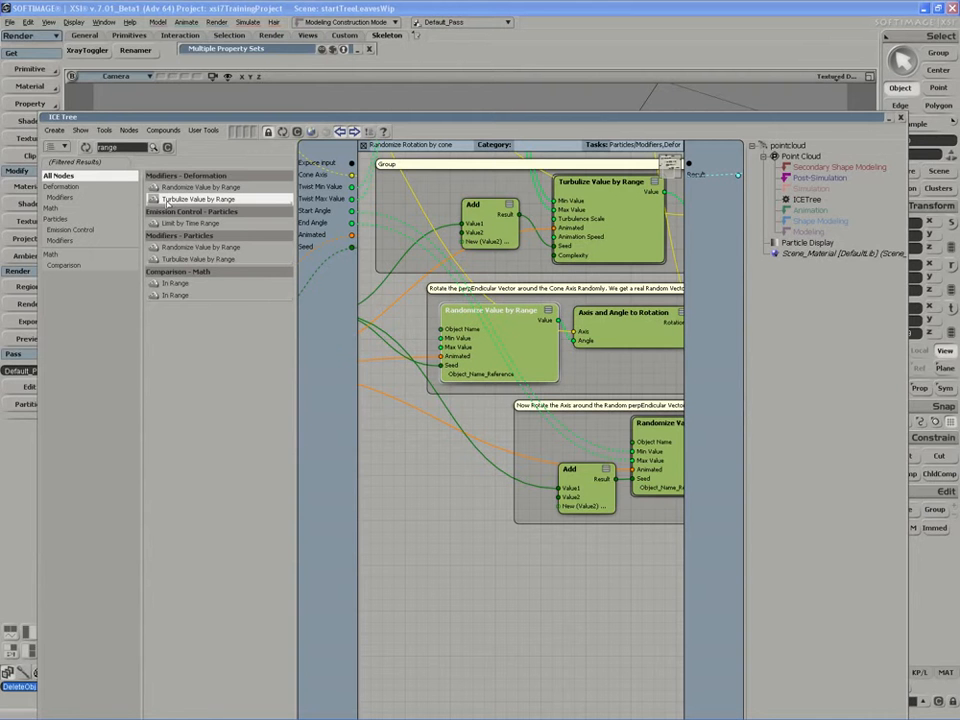
Step: Add a second Turbulize Value by Range below the middle group and connect the Seed and Animated Pass Through outputs to it
drag(167, 200, 410, 425)
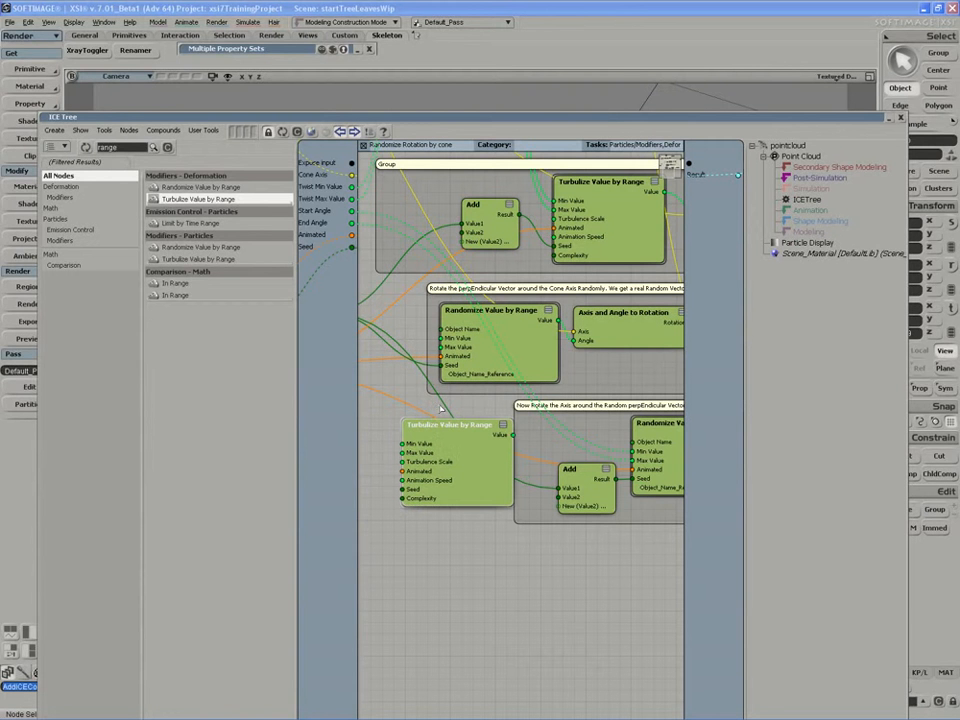
middle_drag(418, 375, 541, 384)
drag(447, 323, 524, 481)
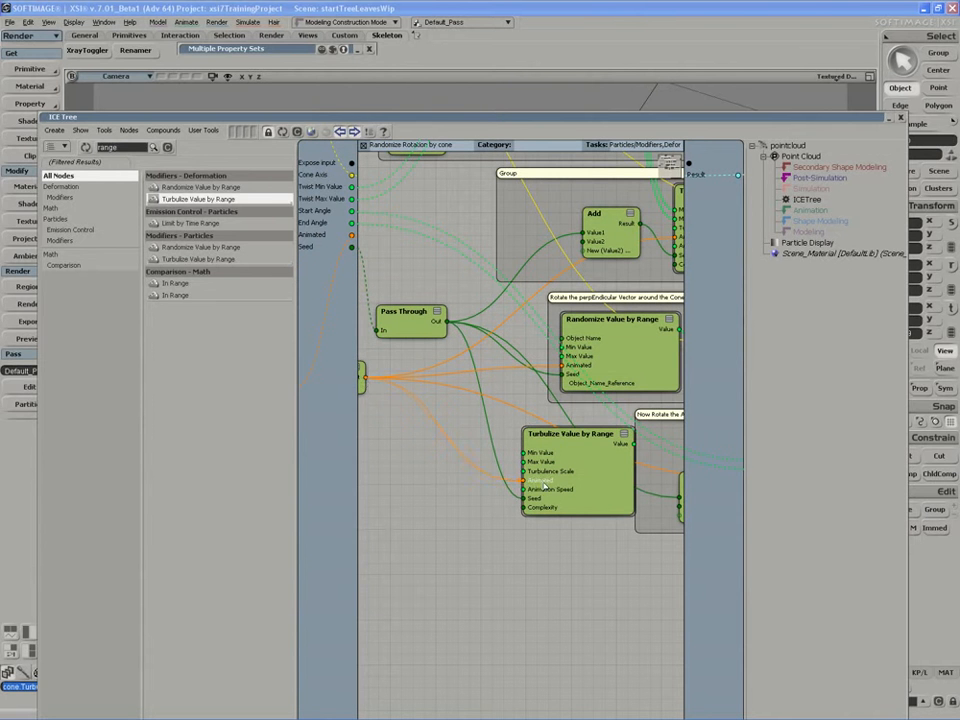
middle_drag(411, 467, 389, 466)
drag(573, 472, 573, 457)
Step: Check the middle Randomize Value by Range settings and give the new Turbulize Value by Range a Min Value of -180 and Max Value of 180
double_click(587, 339)
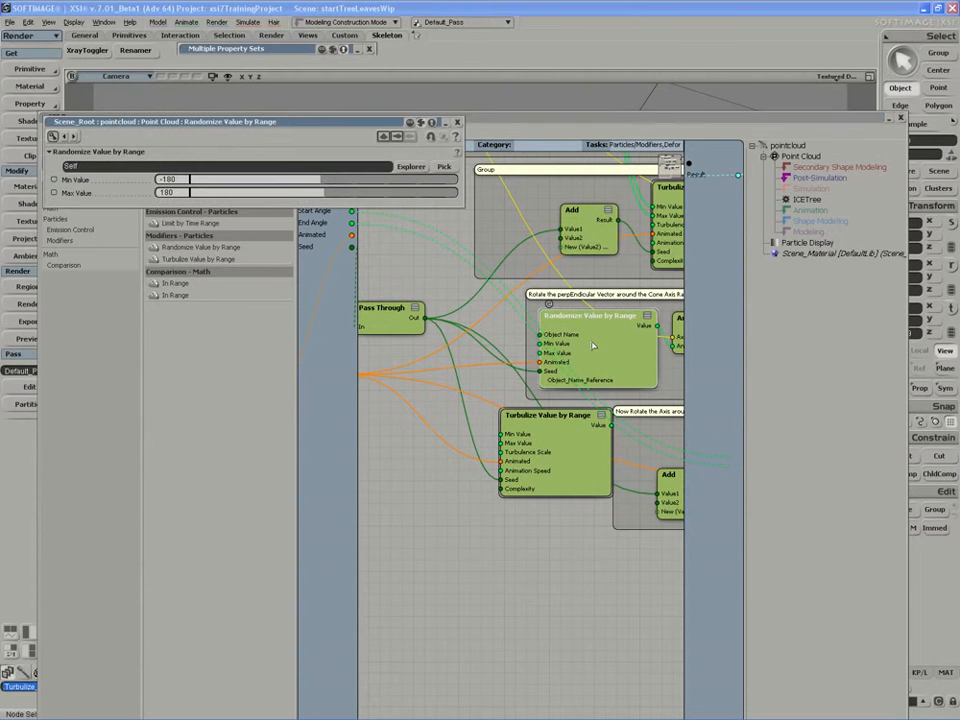
click(603, 346)
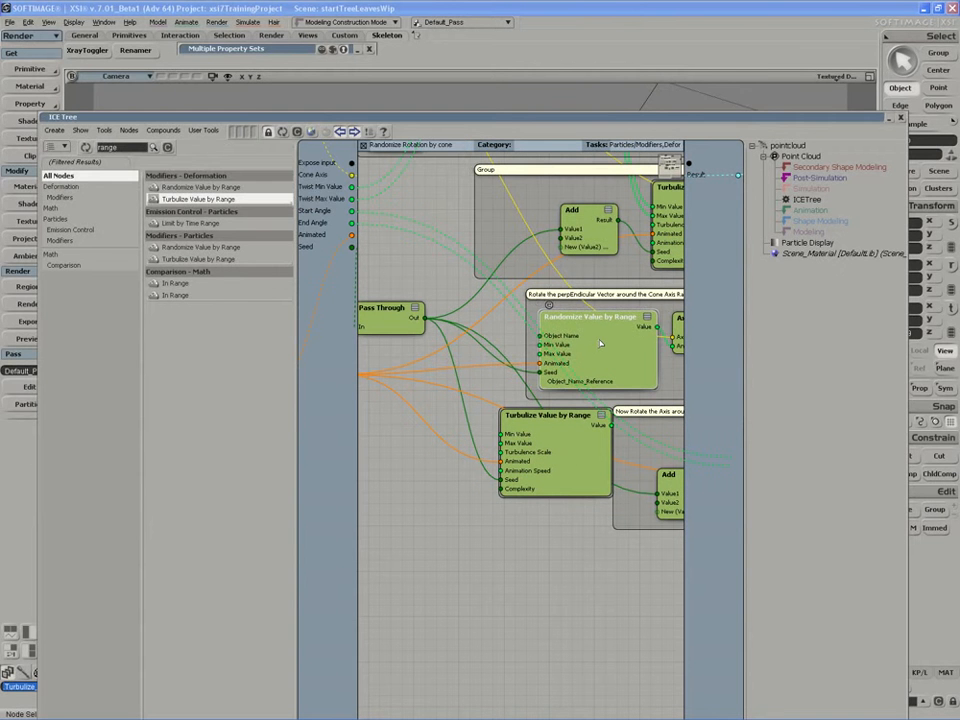
double_click(600, 343)
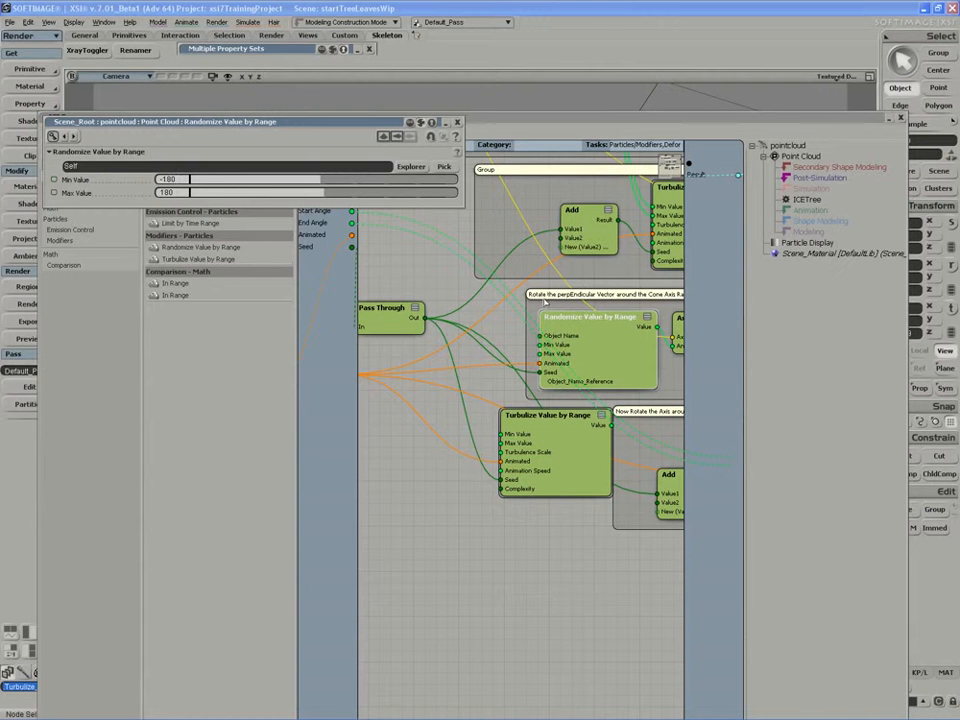
double_click(548, 456)
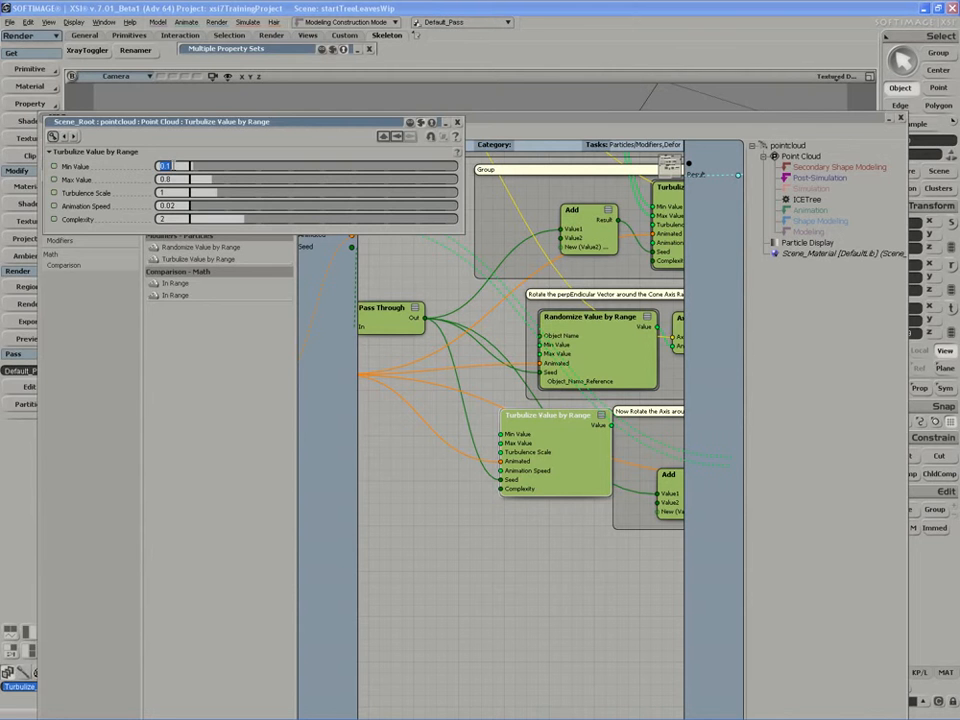
mouse_move(535, 461)
mouse_down()
mouse_move(525, 461)
mouse_move(535, 463)
mouse_up()
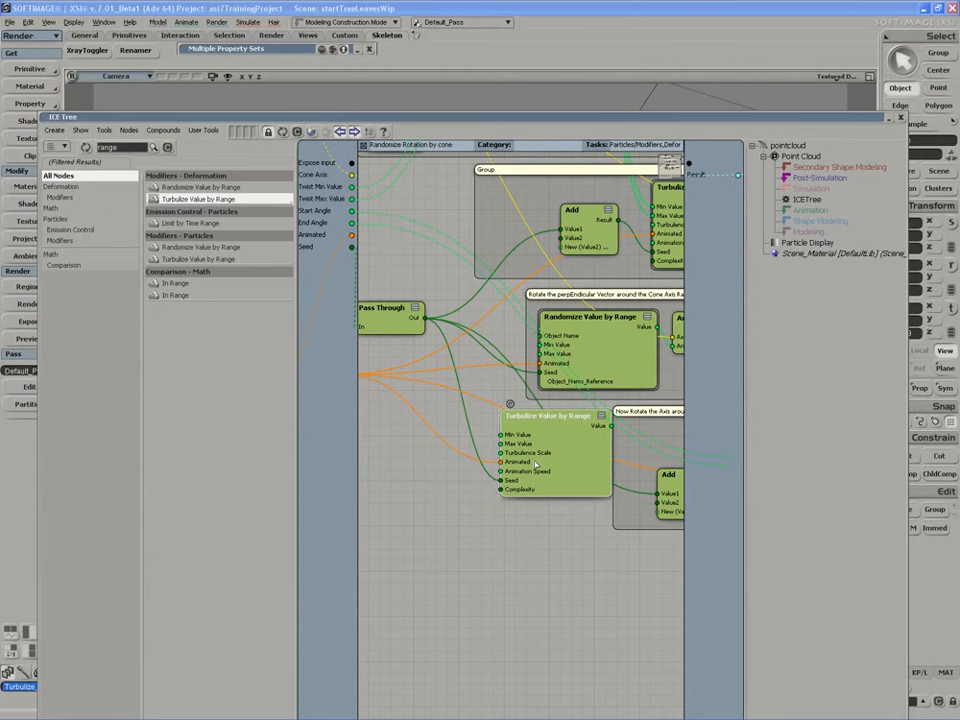
double_click(535, 463)
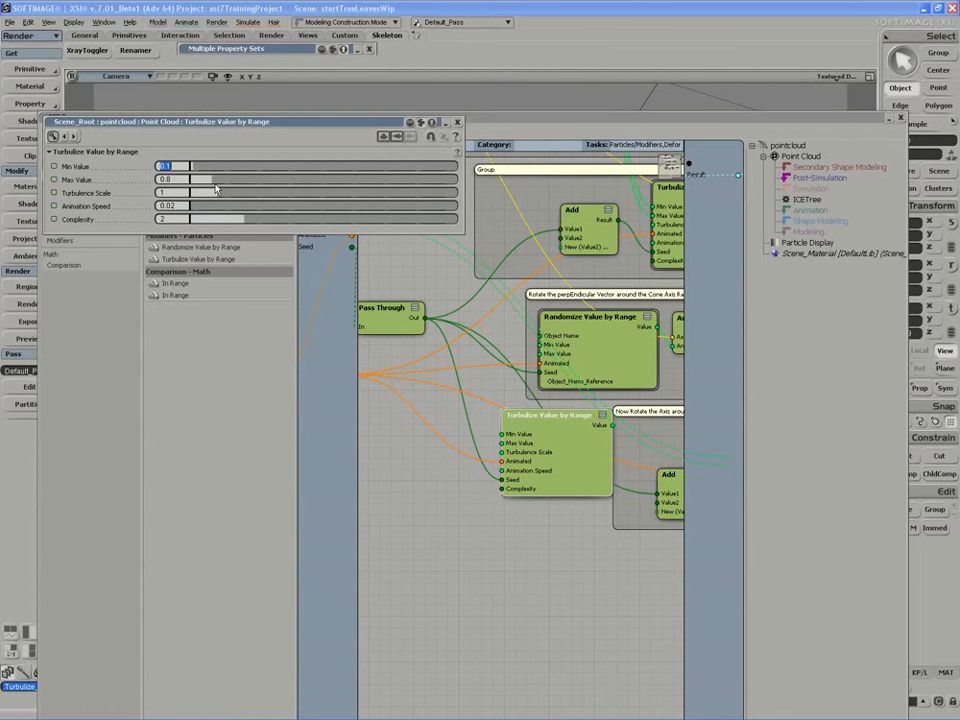
text(-180)
key(Tab)
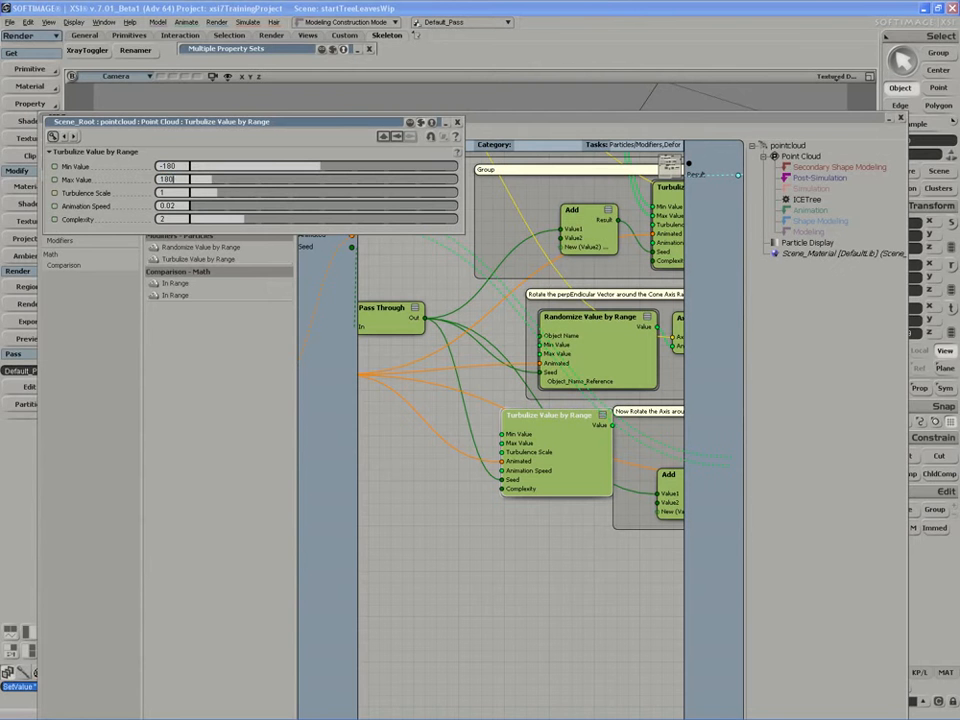
text(180)
key(Return)
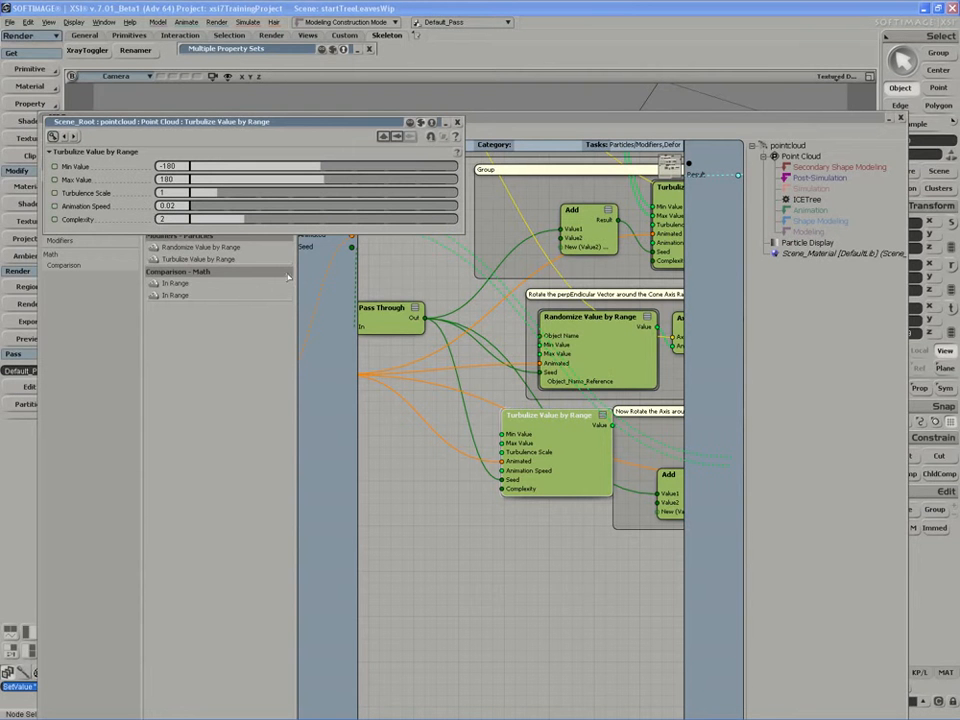
Step: Replace the middle Randomize Value by Range with the new Turbulize Value by Range, feeding its Value into the Angle of Axis and Angle to Rotation
mouse_move(597, 348)
mouse_down()
mouse_move(591, 354)
mouse_move(605, 349)
mouse_up()
key(s)
drag(593, 532, 517, 595)
drag(548, 428, 500, 427)
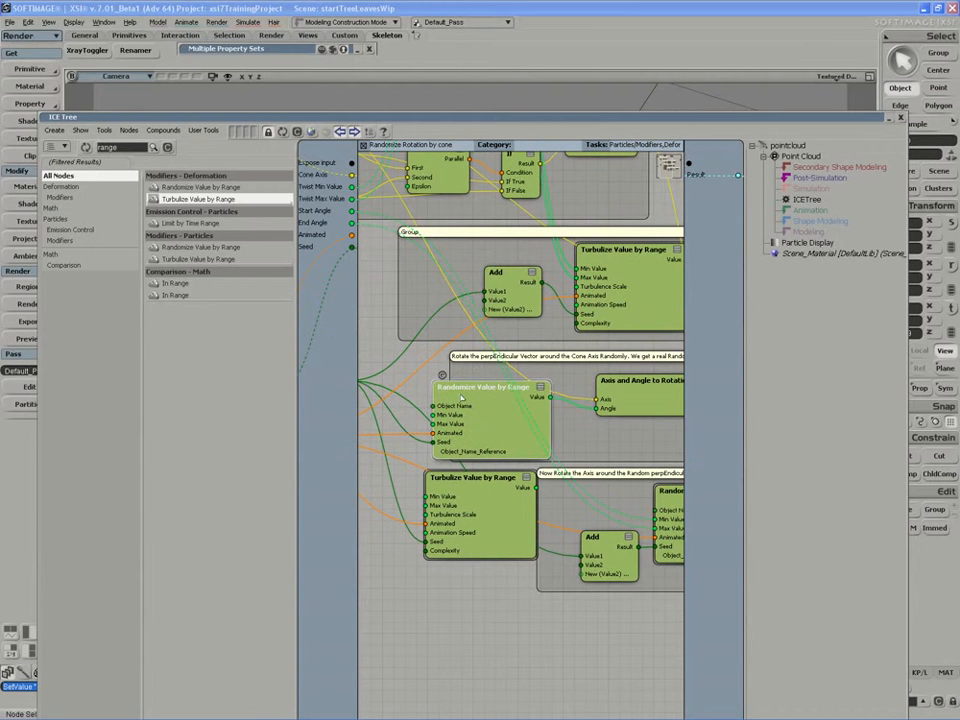
drag(518, 496, 533, 475)
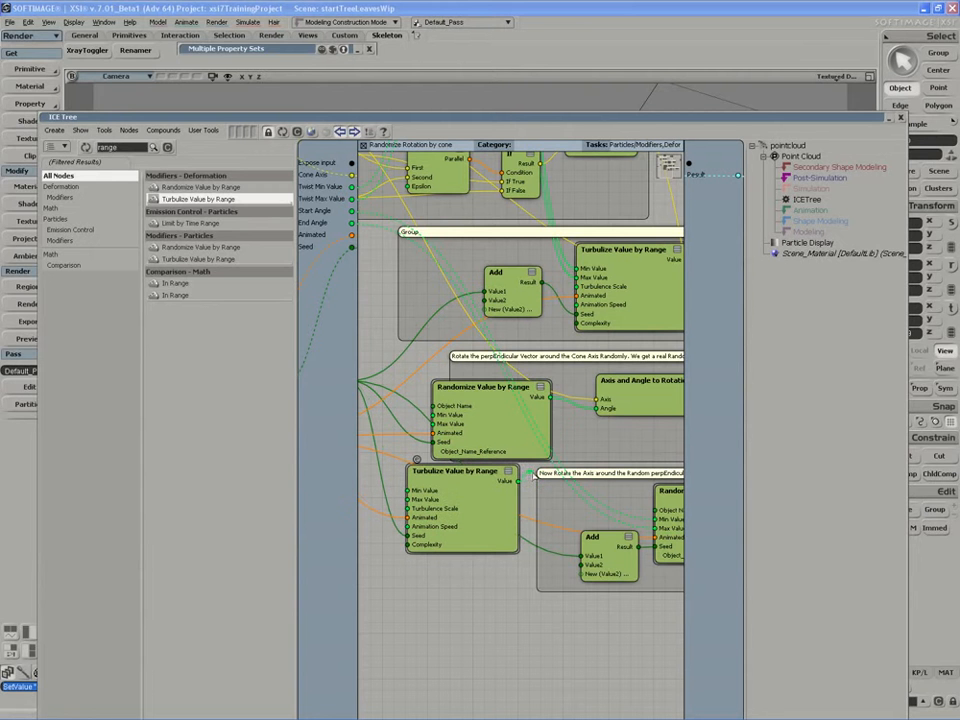
click(496, 424)
key(Delete)
drag(476, 500, 528, 400)
Step: Add a third Turbulize Value by Range below the group that rotates the axis around the random perpendicular vector
middle_drag(577, 474, 445, 459)
mouse_move(588, 509)
mouse_down()
mouse_move(608, 520)
mouse_move(575, 520)
mouse_move(582, 532)
mouse_move(581, 521)
mouse_up()
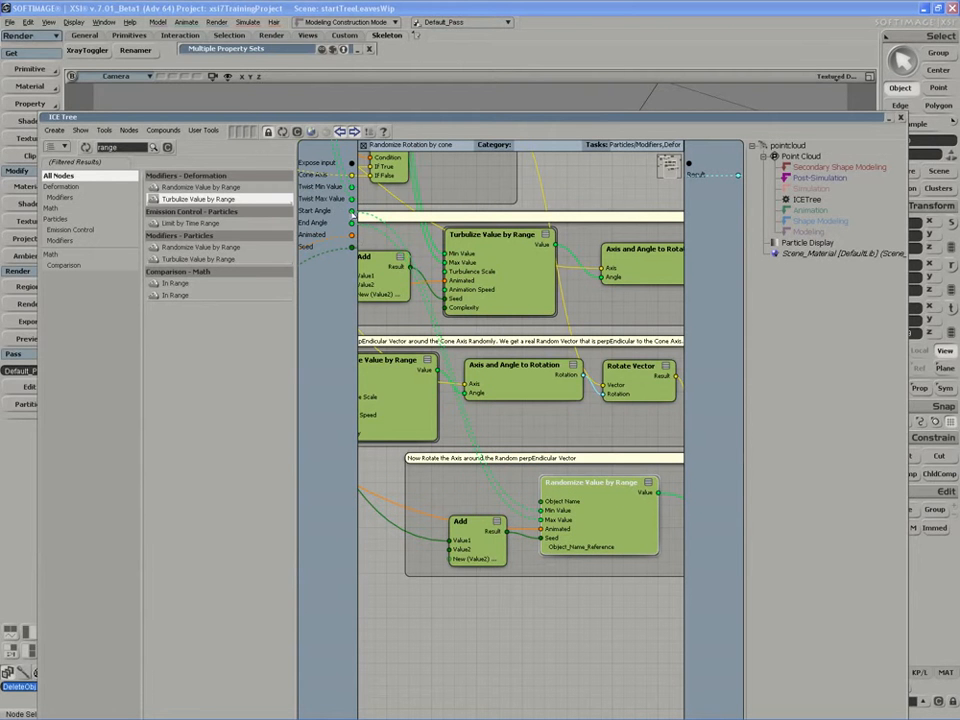
drag(208, 200, 535, 645)
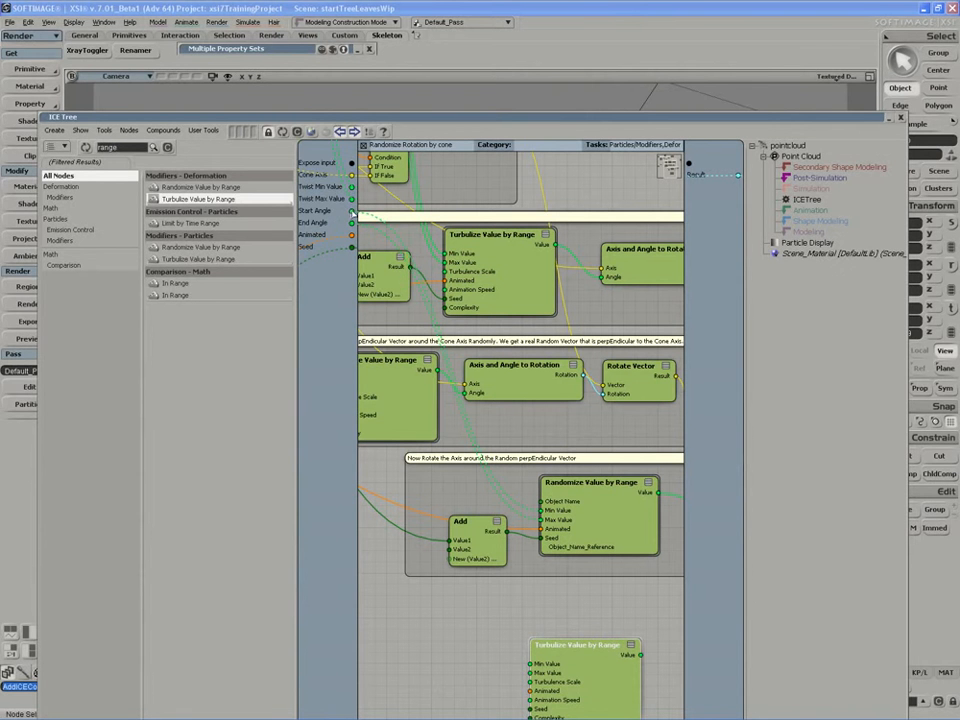
Step: Connect Start Angle and End Angle to the third Turbulize Value by Range's Min and Max Value, placing their Pass Through nodes beside it
drag(352, 211, 530, 664)
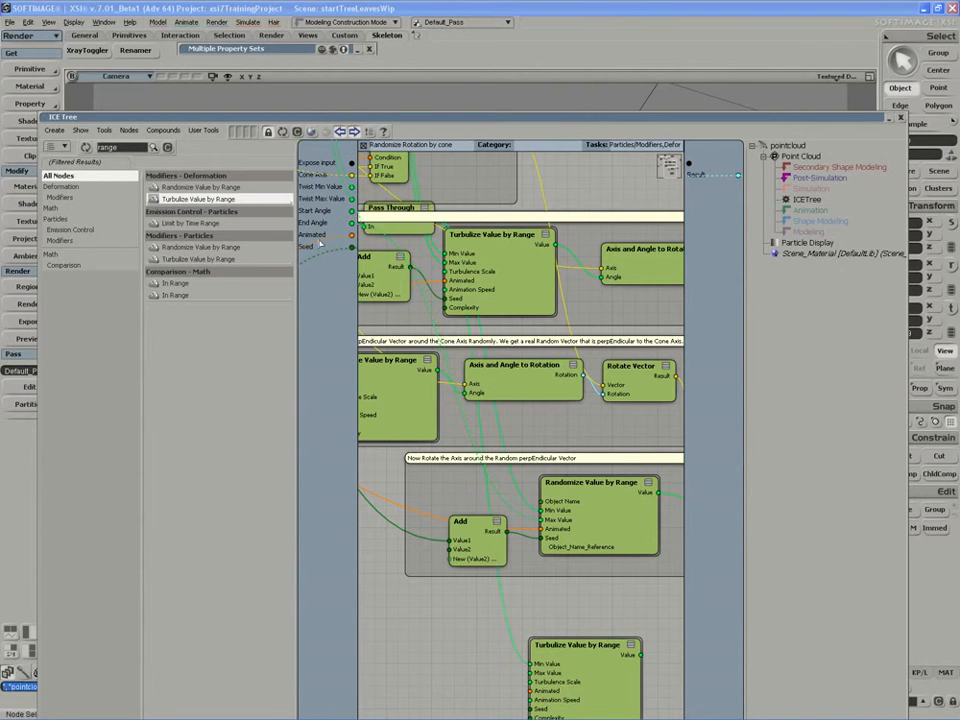
drag(352, 222, 528, 672)
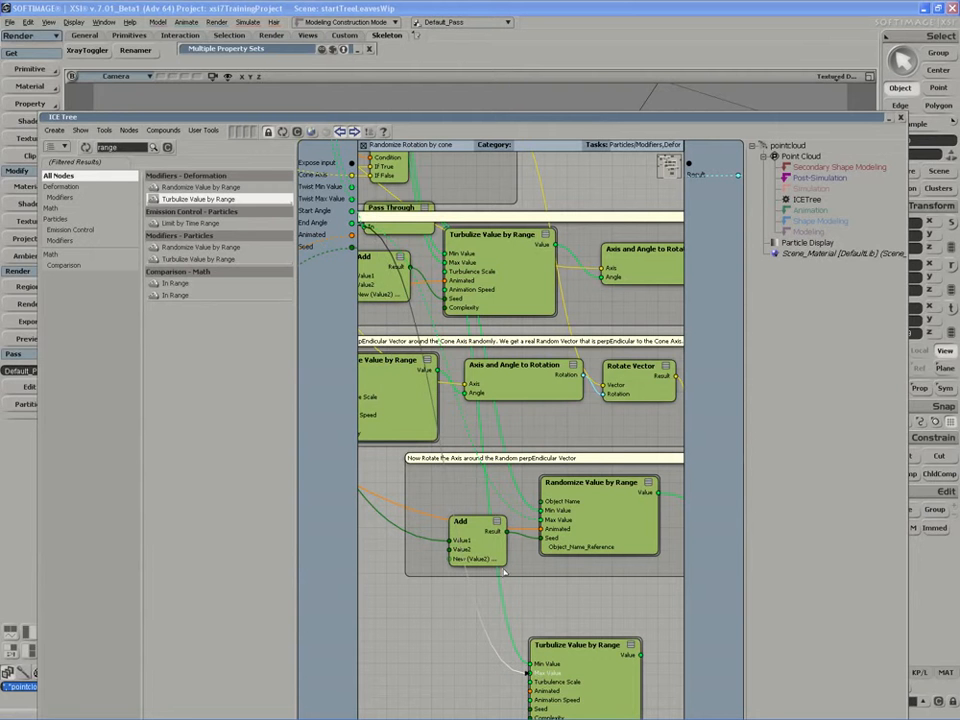
drag(390, 227, 439, 670)
drag(436, 592, 459, 592)
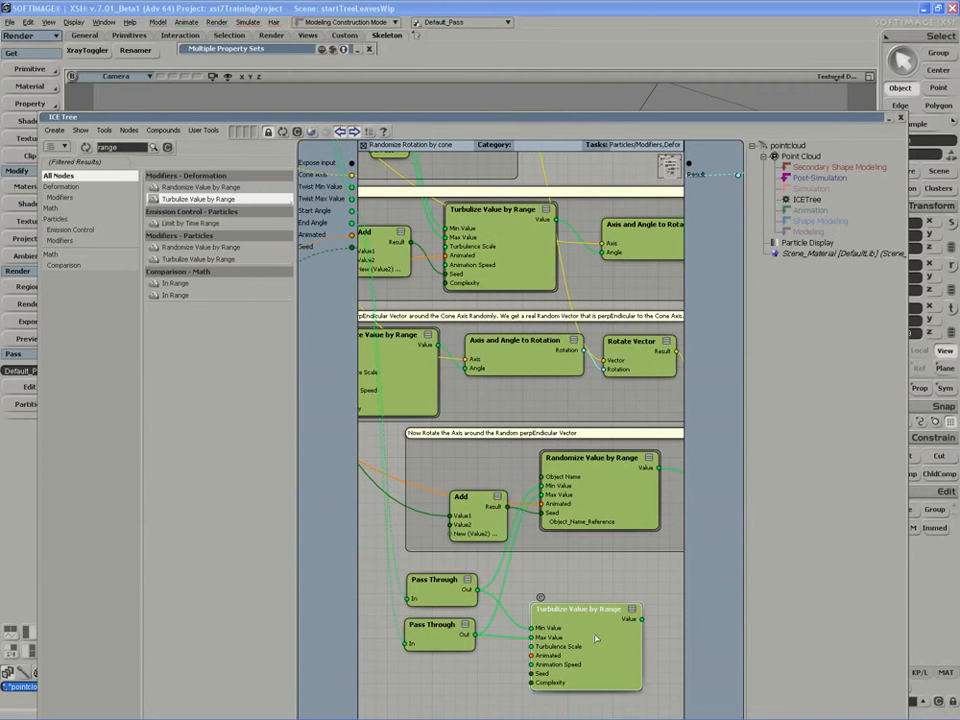
drag(595, 651, 599, 635)
drag(577, 511, 581, 514)
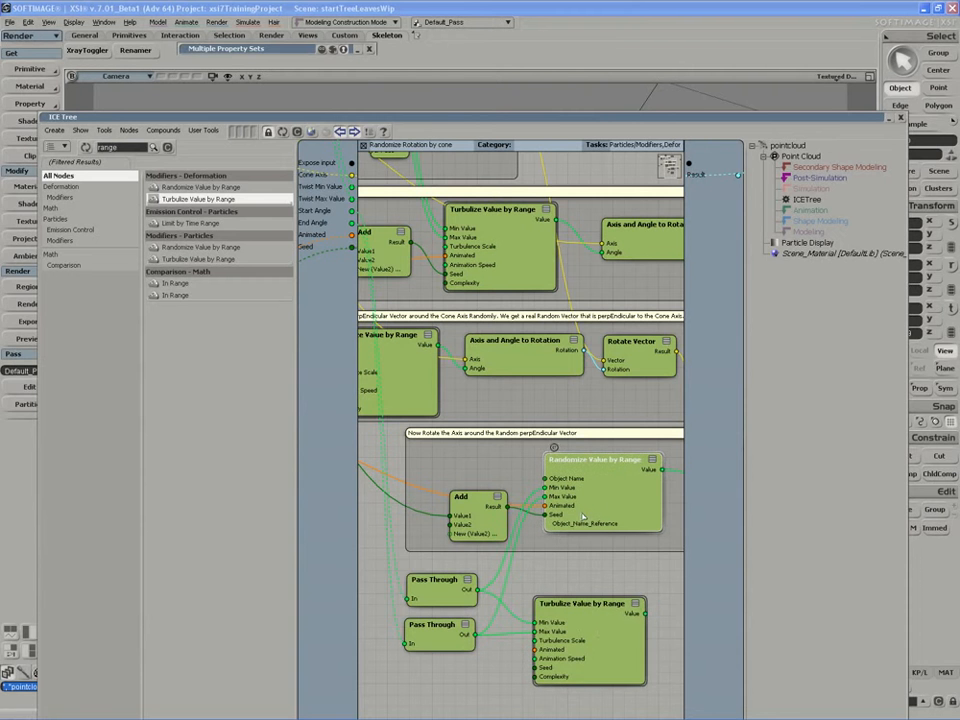
Step: Connect the Add node's Result to the new Turbulize Value by Range's Seed and the relocated Animated Pass Through to its Animated input
drag(490, 538, 528, 523)
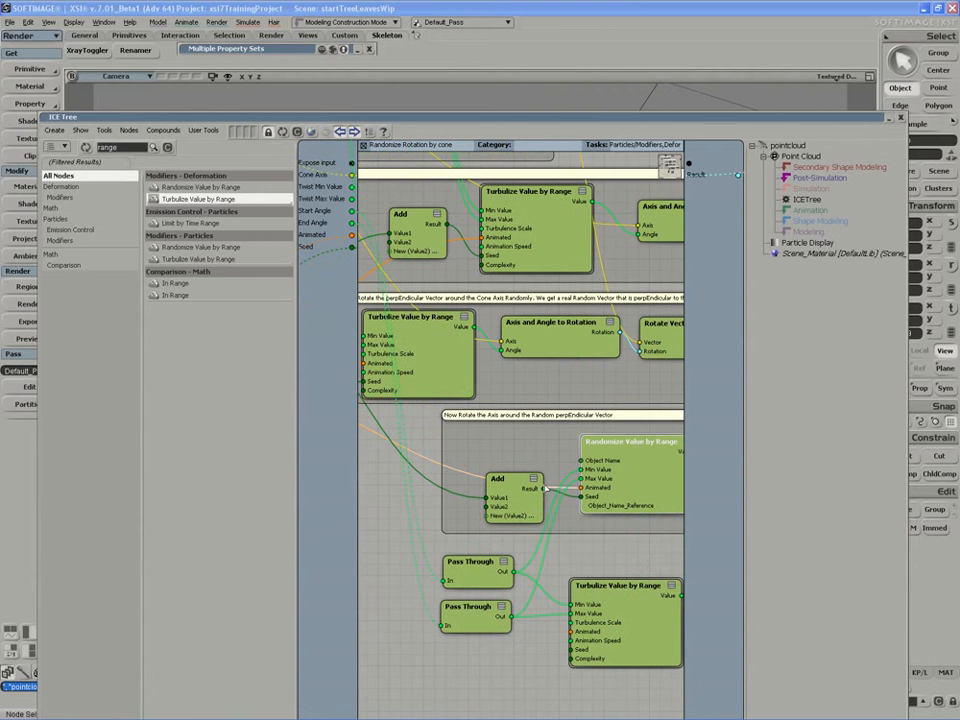
drag(436, 489, 660, 521)
scroll(509, 478, down, 3)
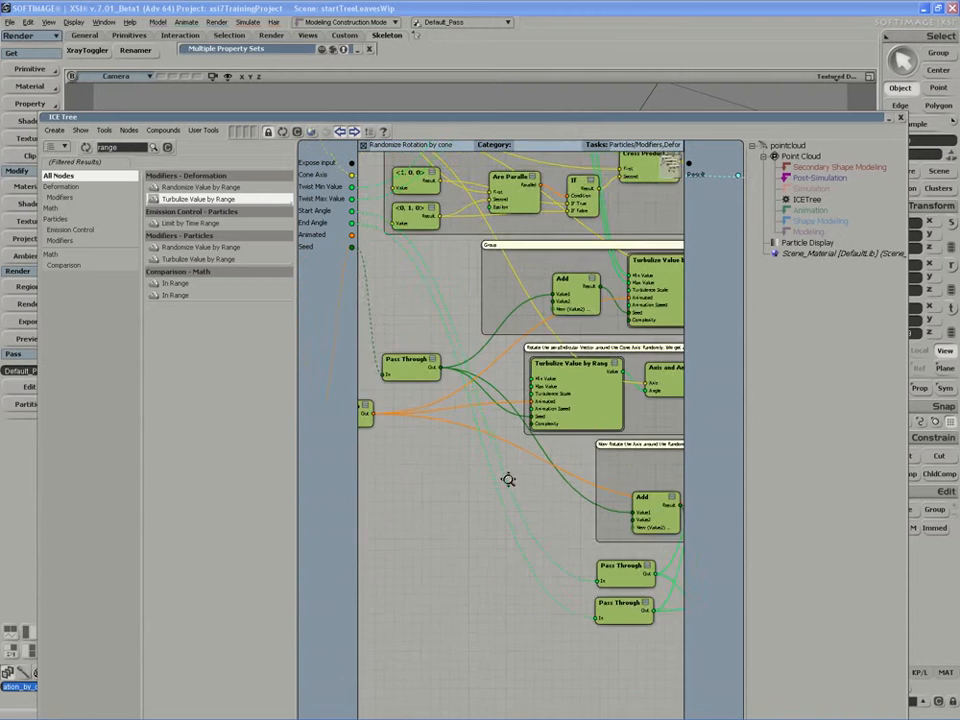
drag(508, 478, 530, 483)
drag(380, 421, 585, 495)
drag(460, 487, 545, 562)
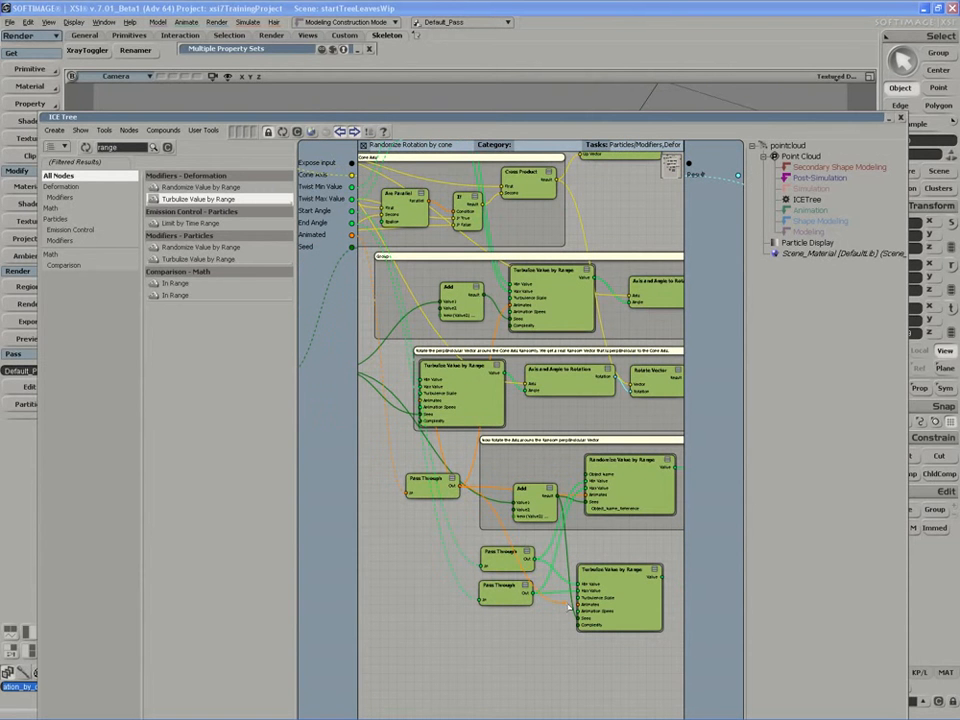
Step: Inspect the properties of the remaining Randomize Value by Range and of the new Turbulize Value by Range
key(z)
drag(582, 606, 487, 606)
scroll(521, 611, up, 3)
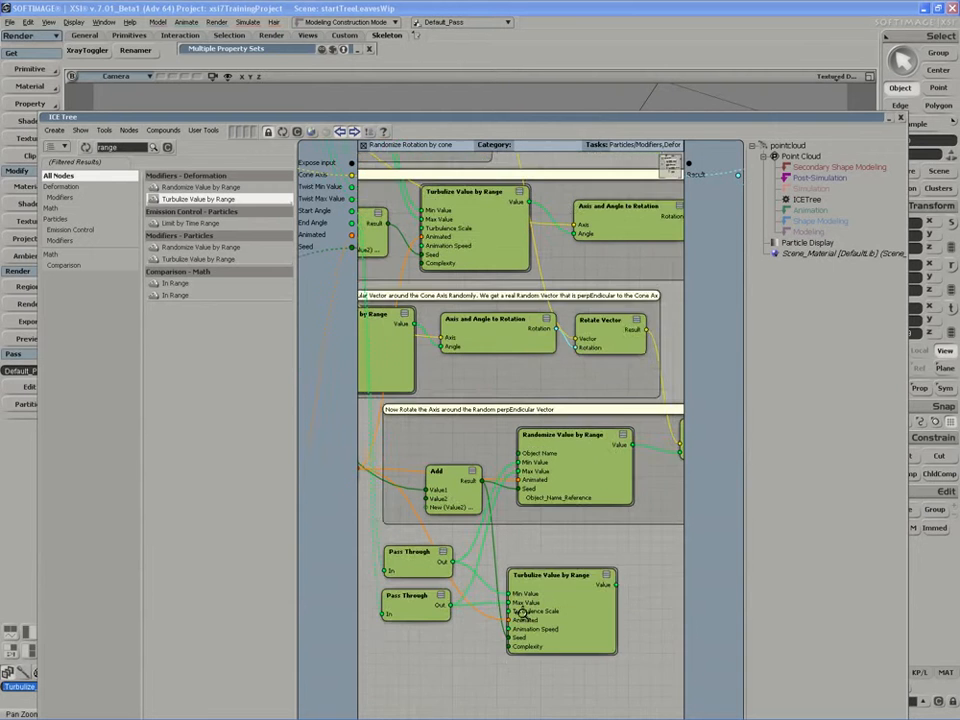
double_click(553, 469)
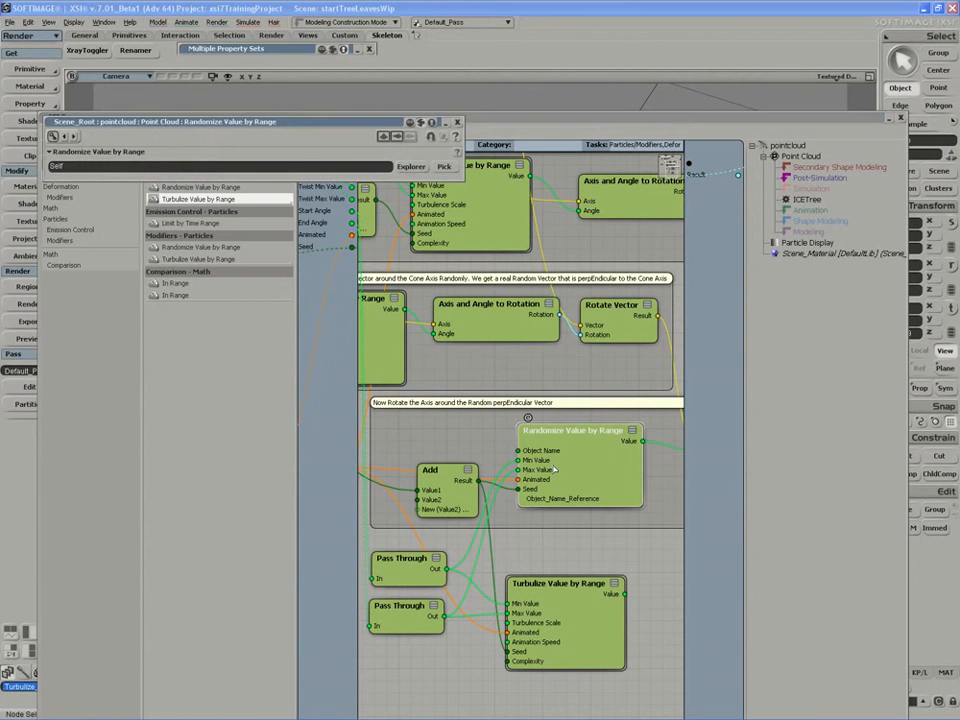
double_click(552, 611)
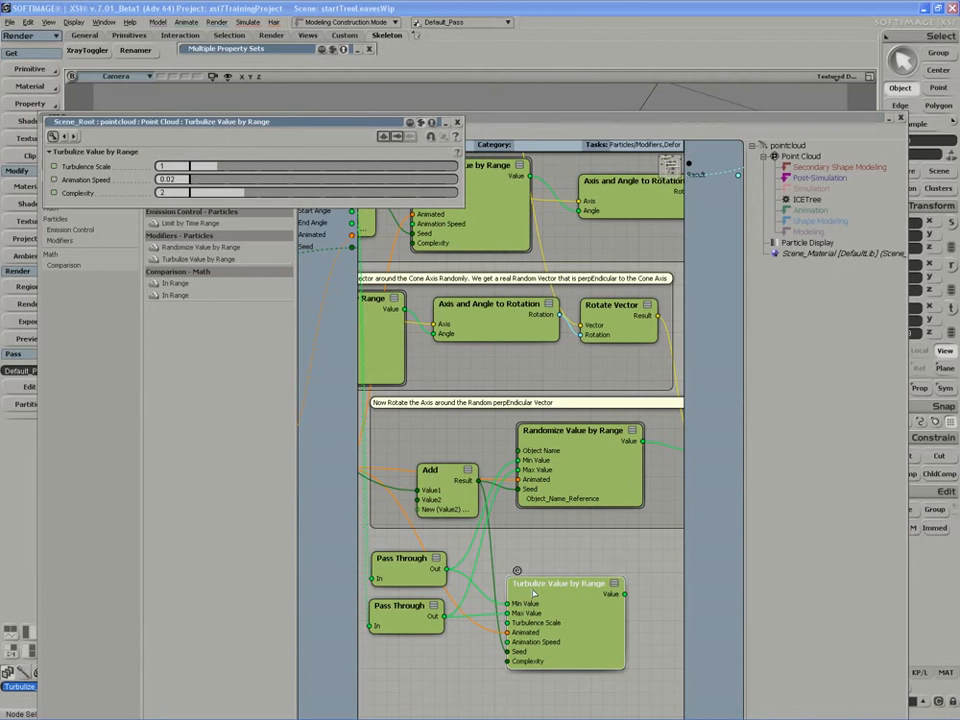
Step: Replace the last Randomize Value by Range with the new Turbulize Value by Range, feeding its Value into the group's Axis and Angle to Rotation
key(z)
drag(575, 603, 511, 598)
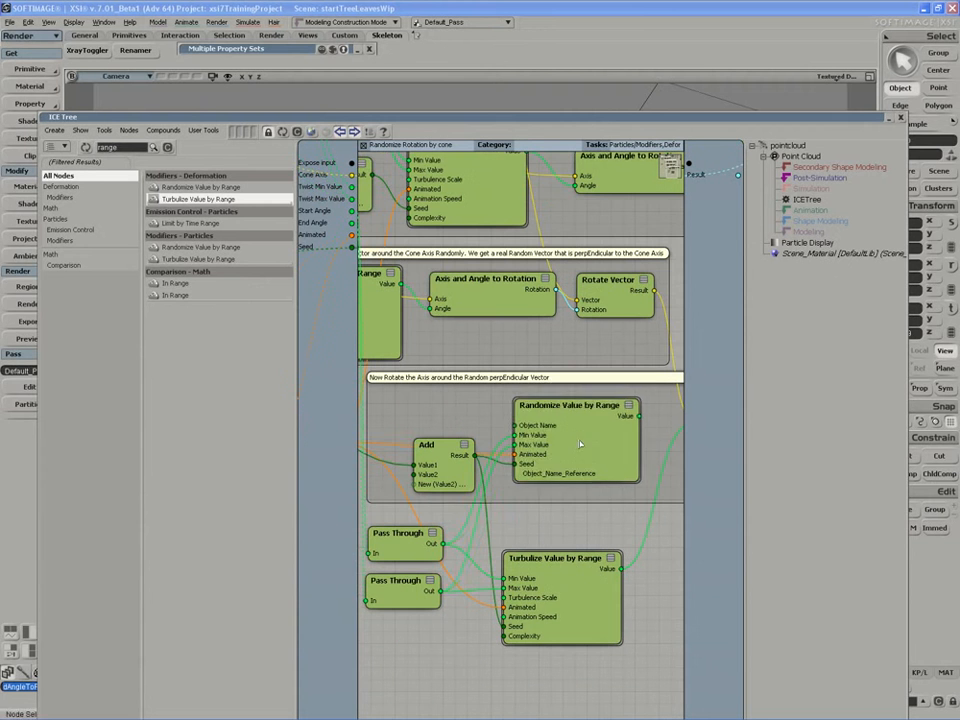
drag(590, 424, 587, 435)
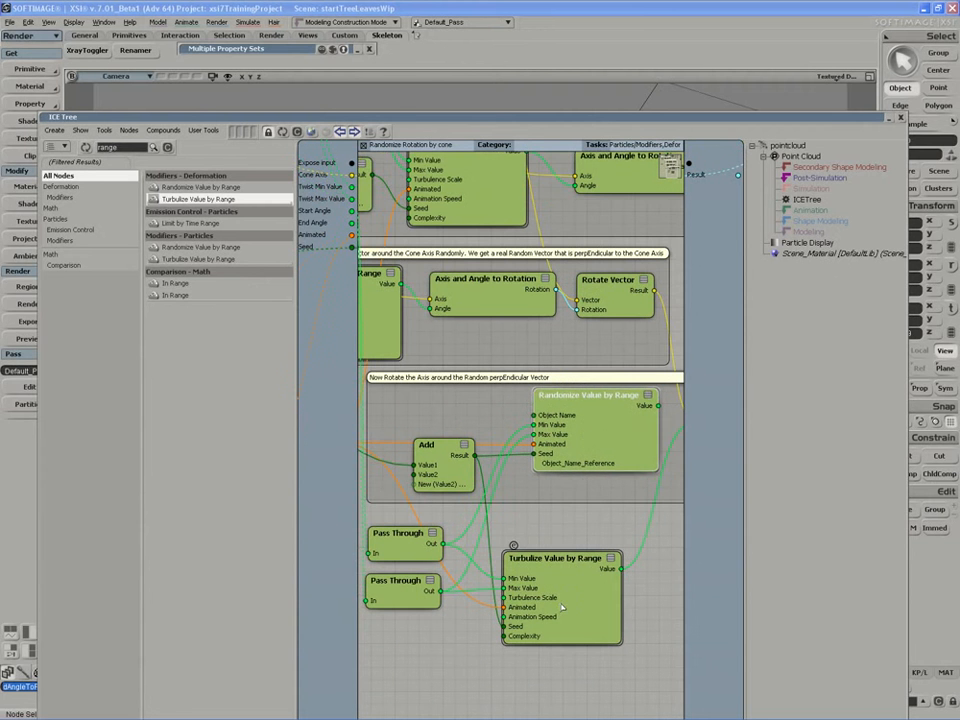
drag(561, 625, 634, 486)
click(562, 423)
key(Delete)
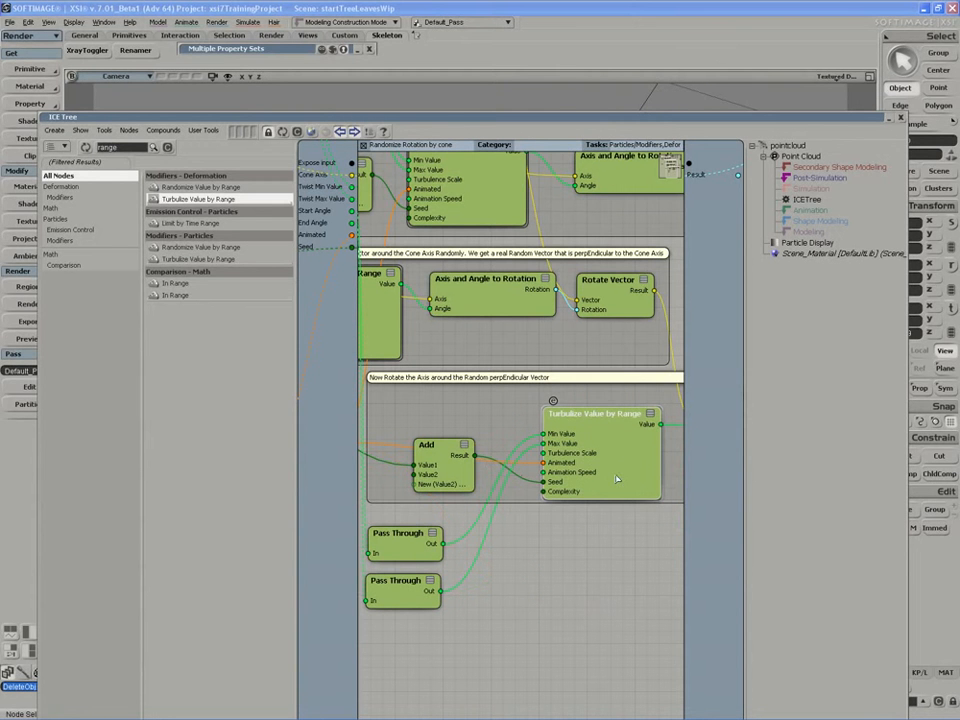
Step: Move the Start Angle and End Angle Pass Through nodes closer beneath the lowest group
key(z)
drag(508, 473, 612, 473)
drag(551, 515, 547, 497)
drag(546, 572, 538, 556)
key(z)
drag(516, 546, 528, 566)
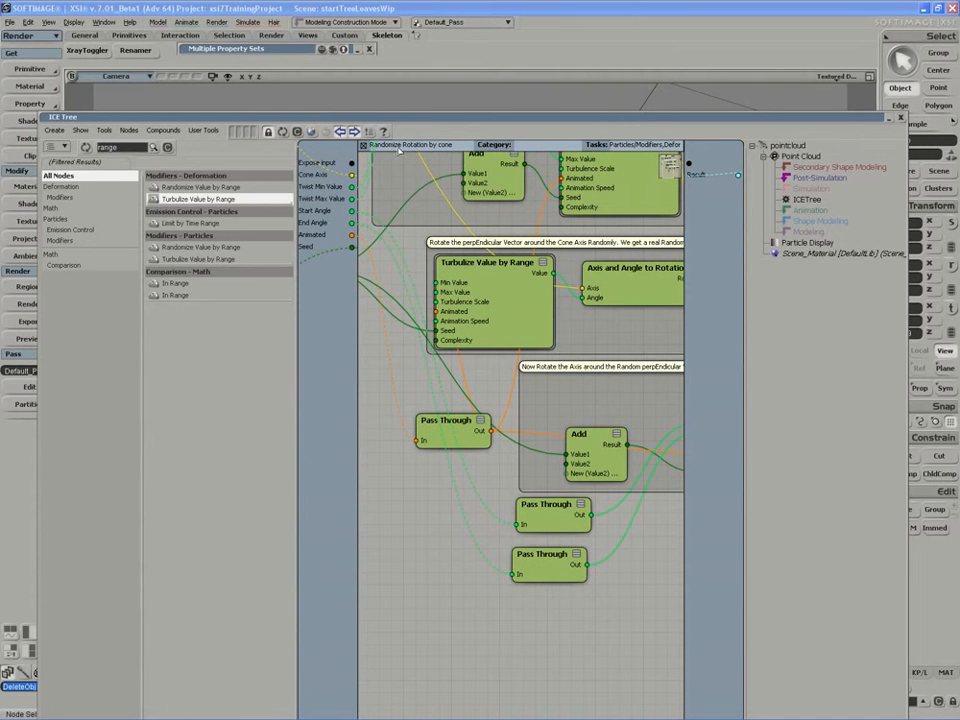
Step: Rename the compound to Turbulize Rotation by cone and return to the main ICE tree
double_click(399, 146)
drag(405, 149, 345, 157)
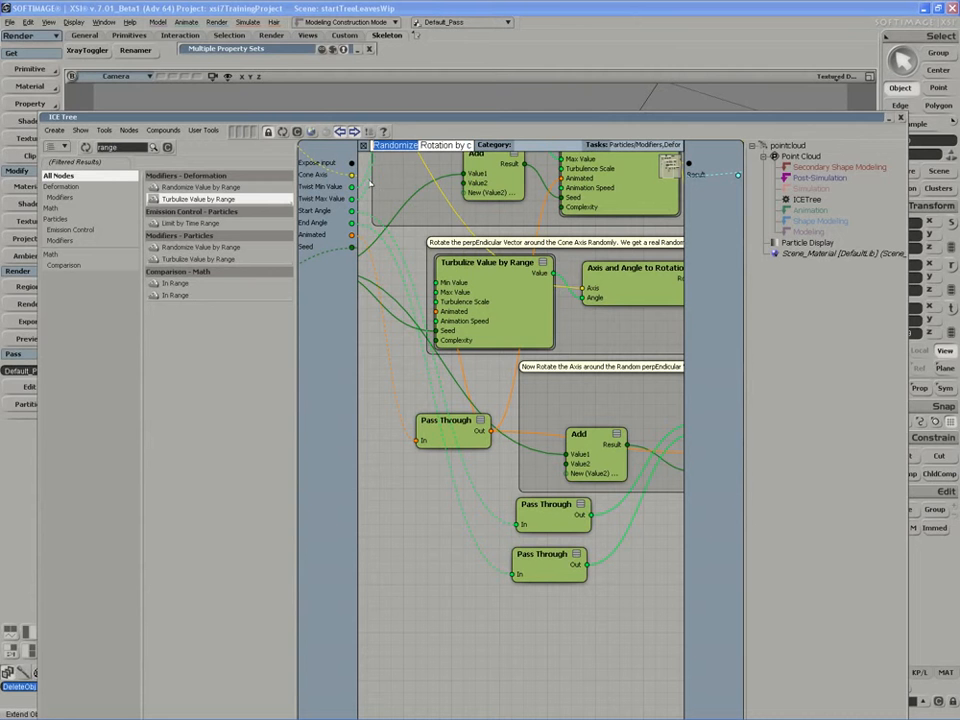
text(Turbuliz)
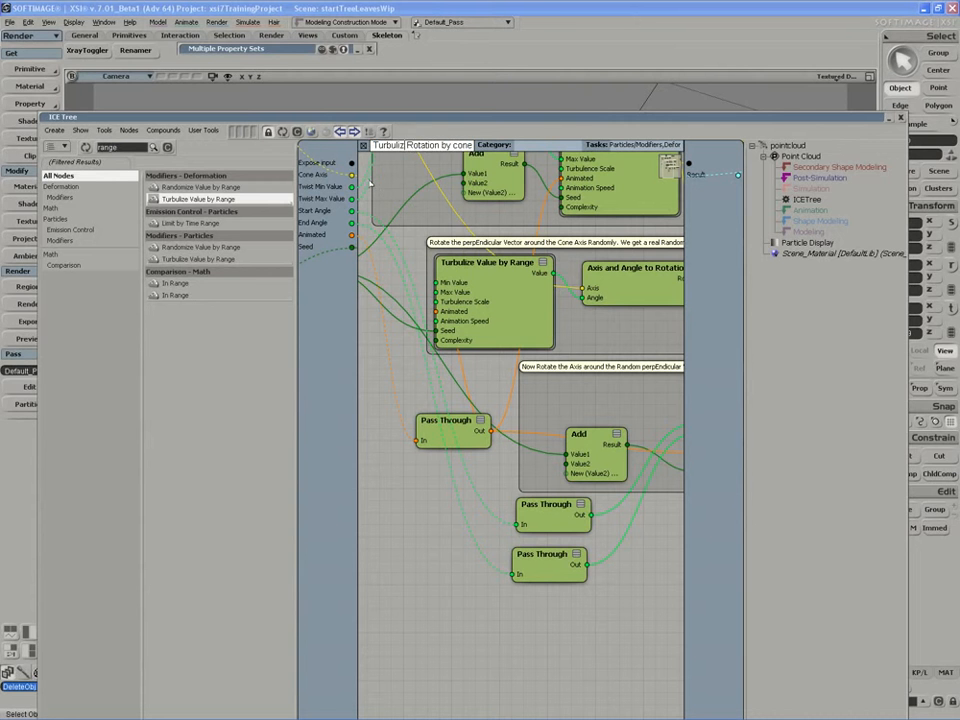
text(e)
key(Return)
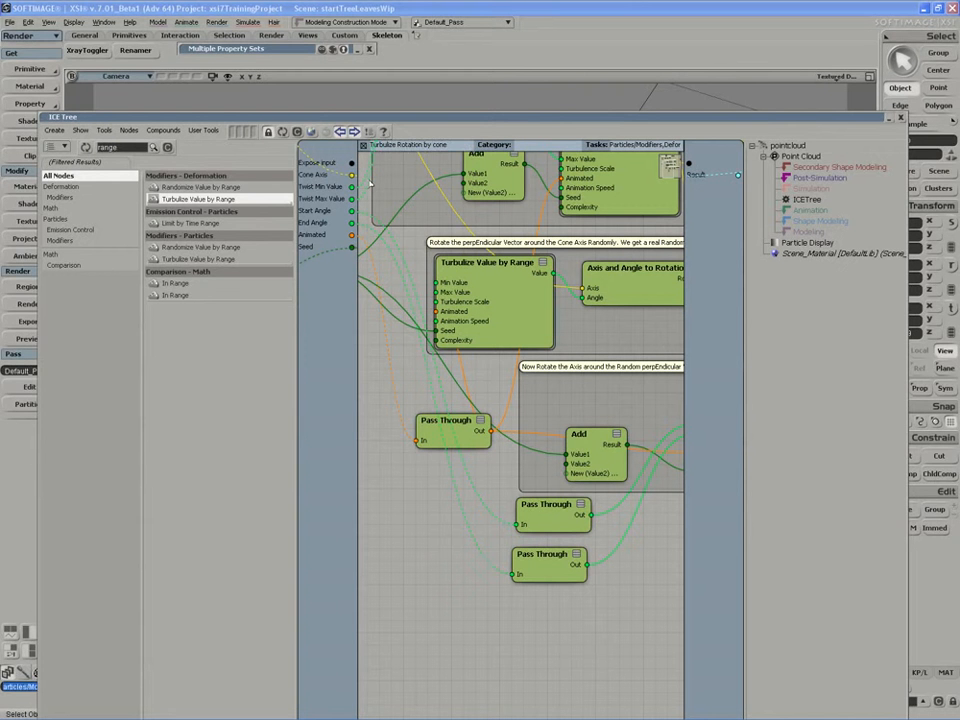
click(363, 145)
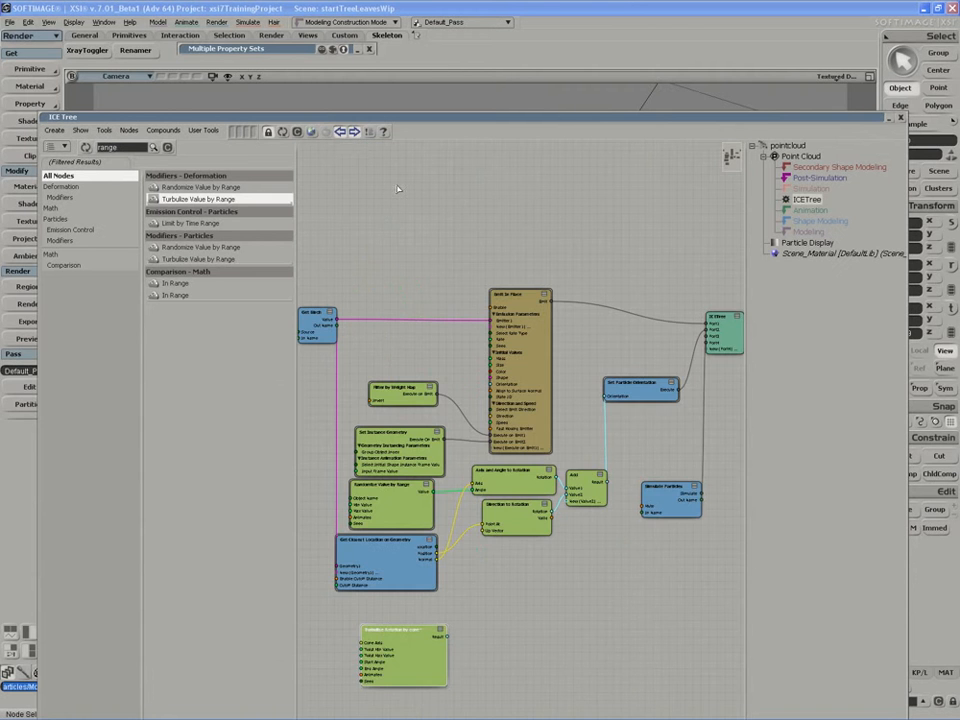
Step: Reopen the Turbulize Rotation by cone compound and inspect its Tasks entry
middle_drag(467, 538, 510, 405)
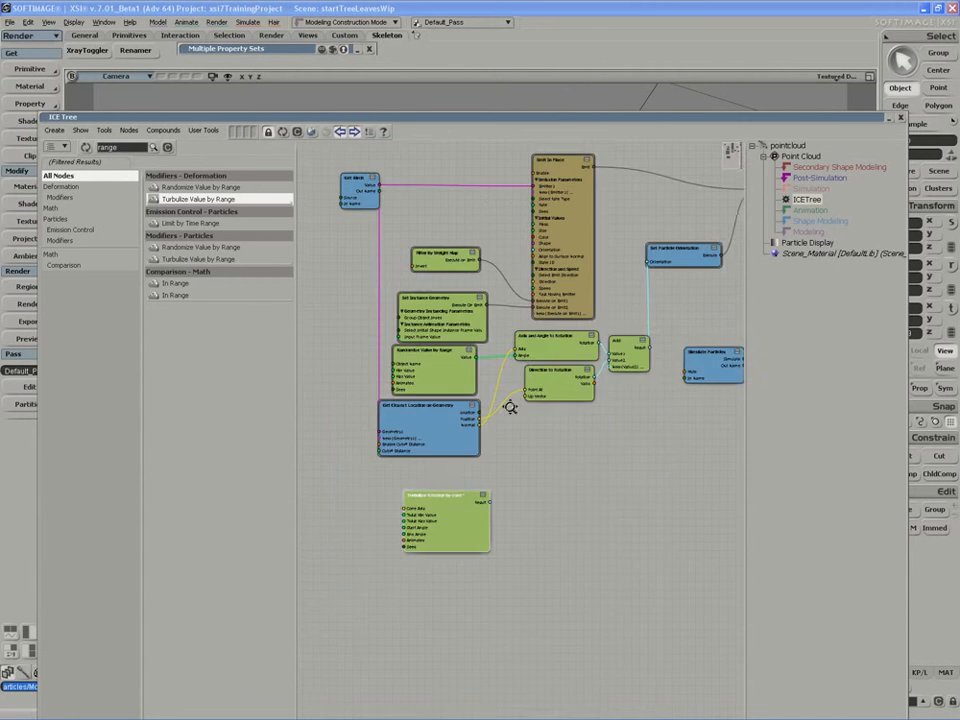
scroll(411, 497, up, 3)
middle_drag(411, 497, 454, 481)
click(432, 420)
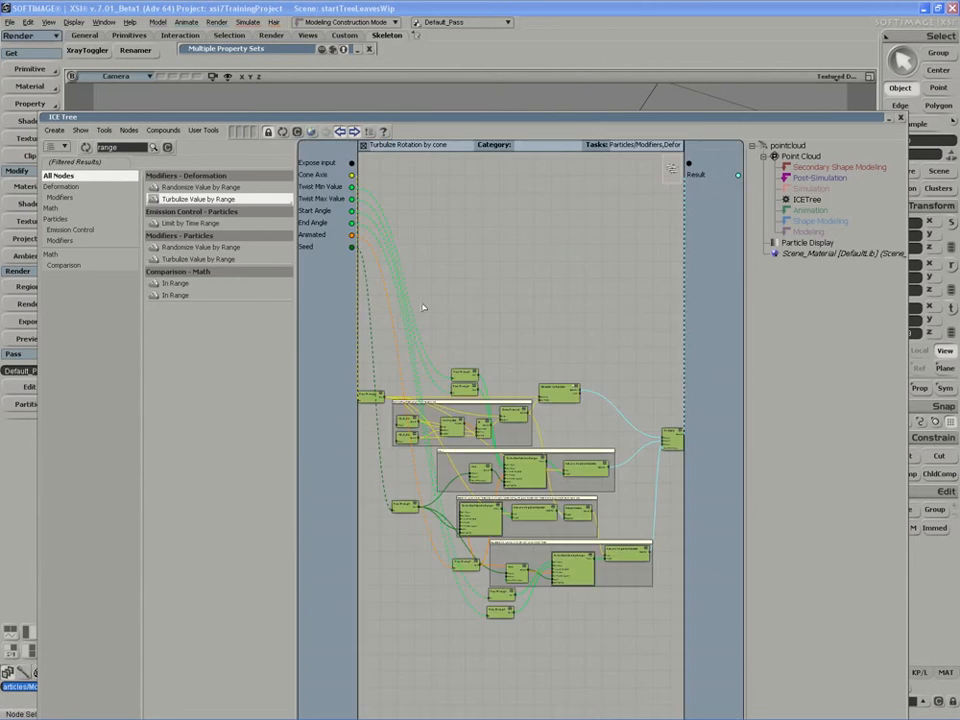
click(643, 148)
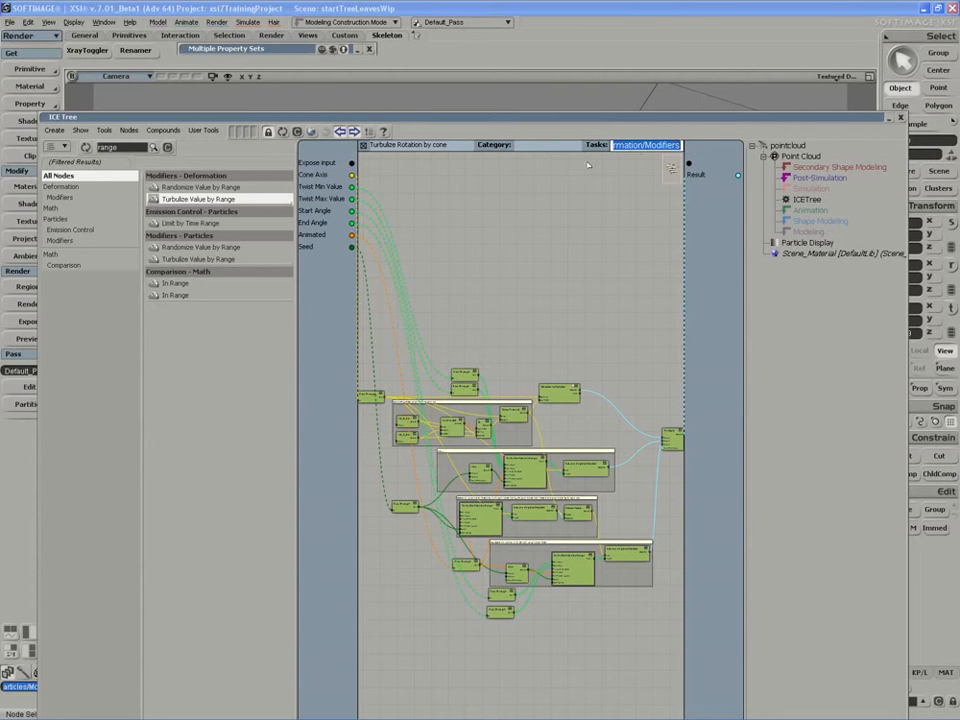
click(571, 207)
Step: Clear the node search and examine the available Modifiers nodes for the Particles task
click(167, 148)
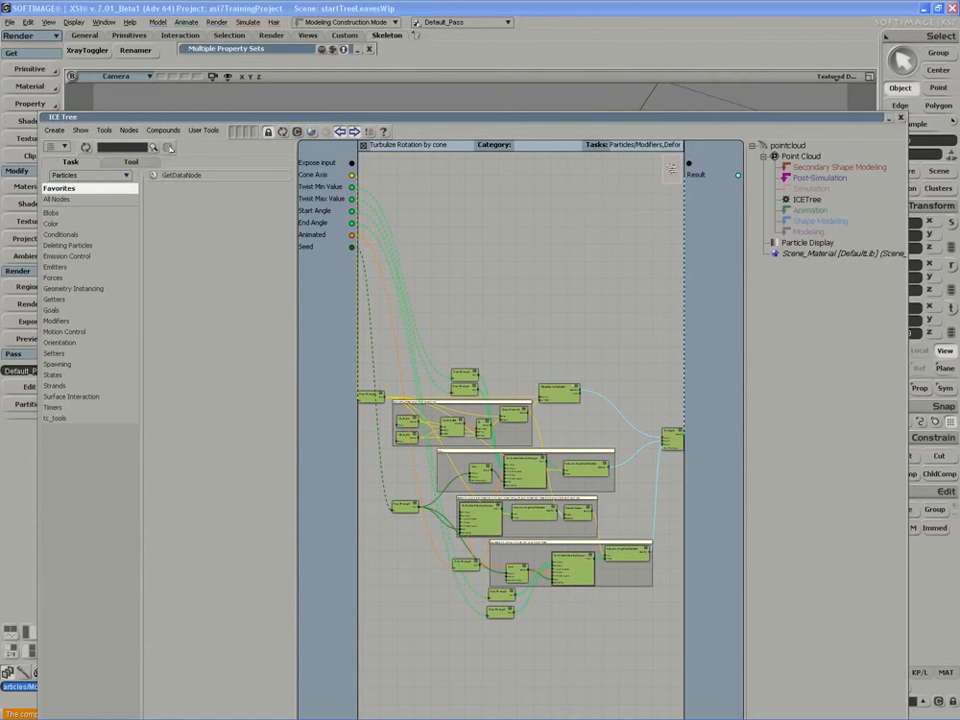
click(77, 177)
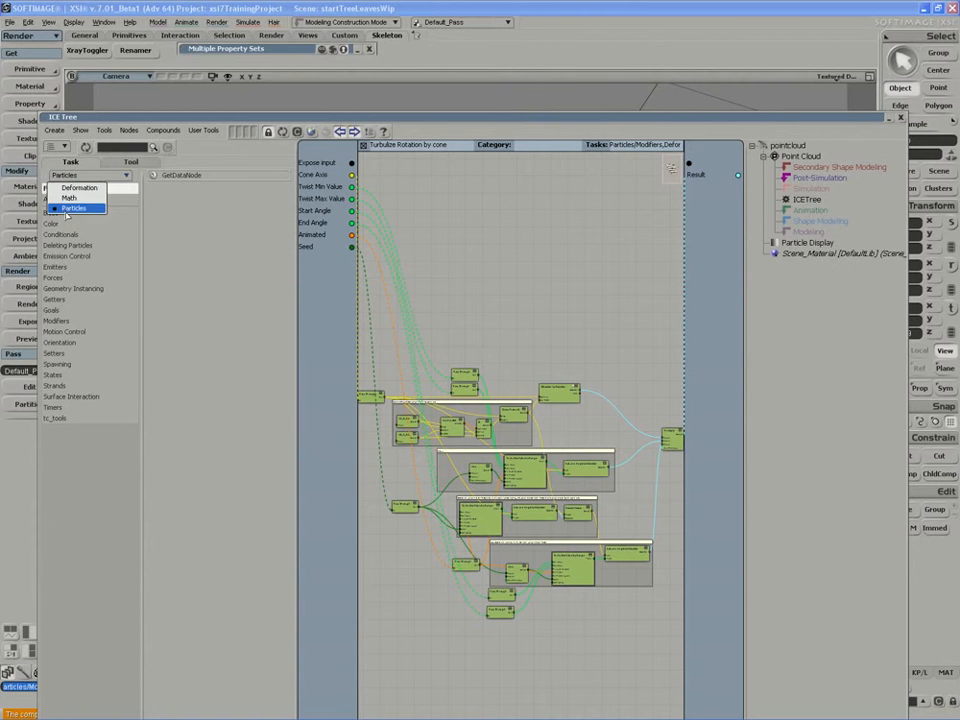
click(58, 207)
click(57, 321)
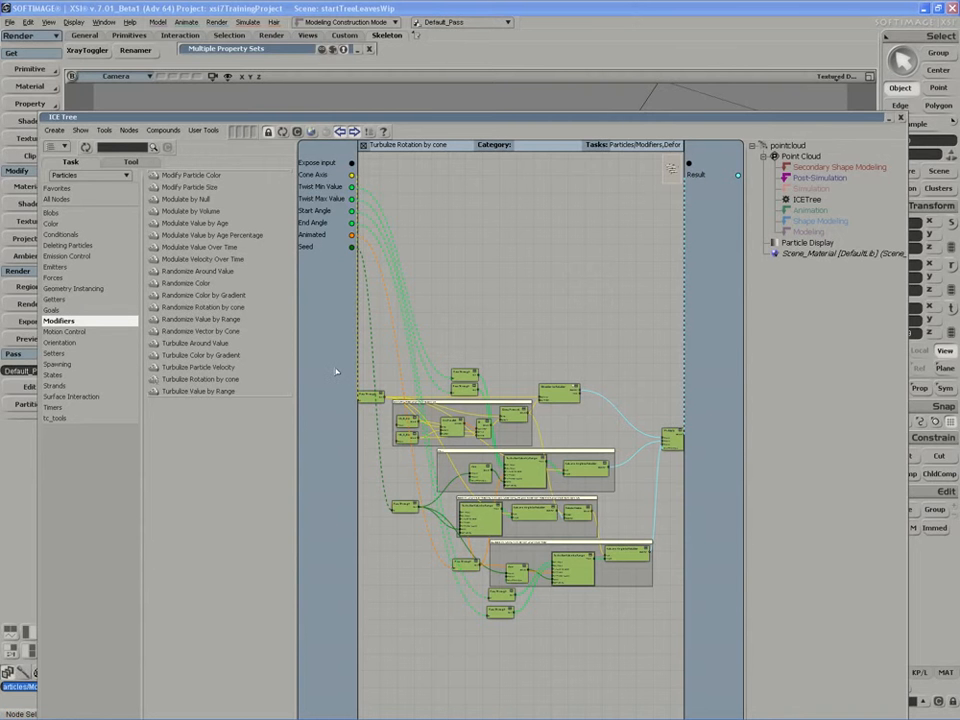
Step: Return to the main ICE tree and export the edited compound as Turbulize Rotation by cone
click(364, 145)
drag(475, 620, 521, 433)
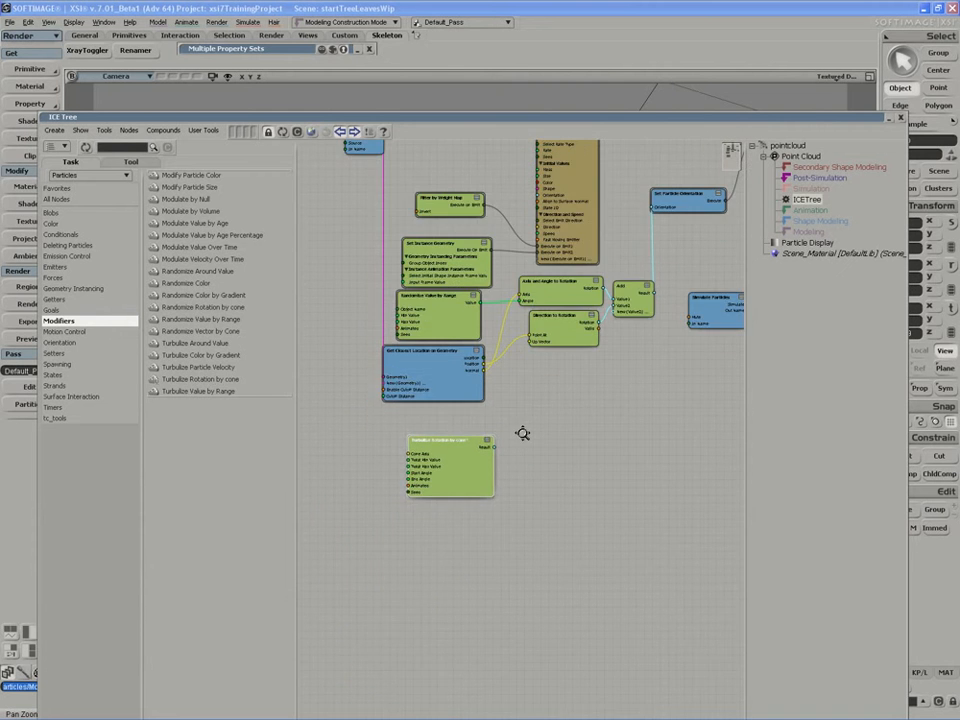
scroll(521, 433, up, 2)
right_click(401, 423)
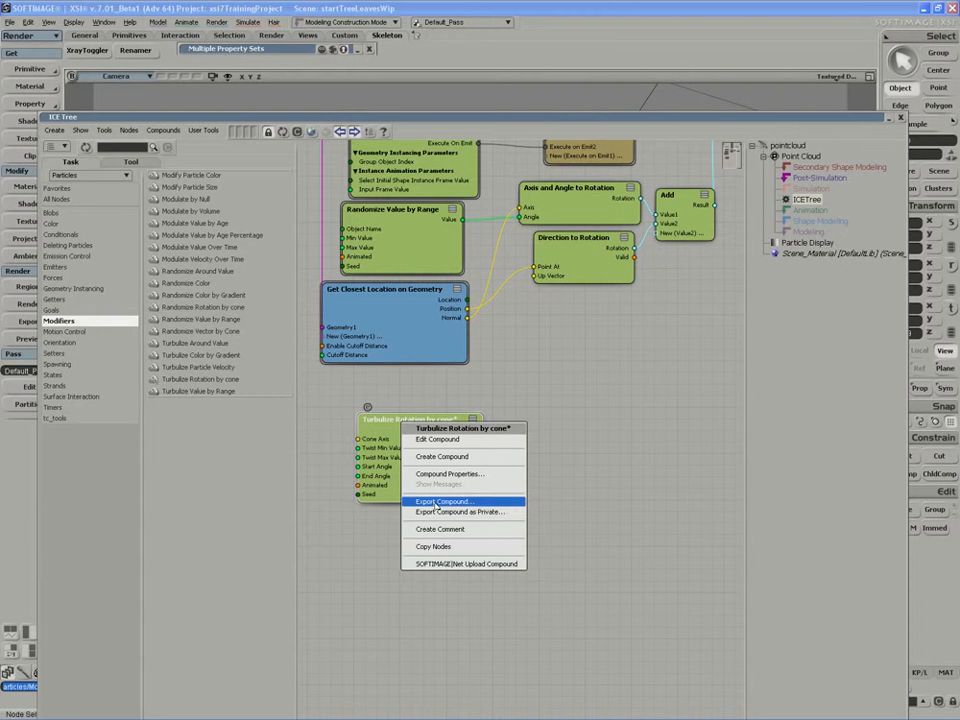
click(428, 501)
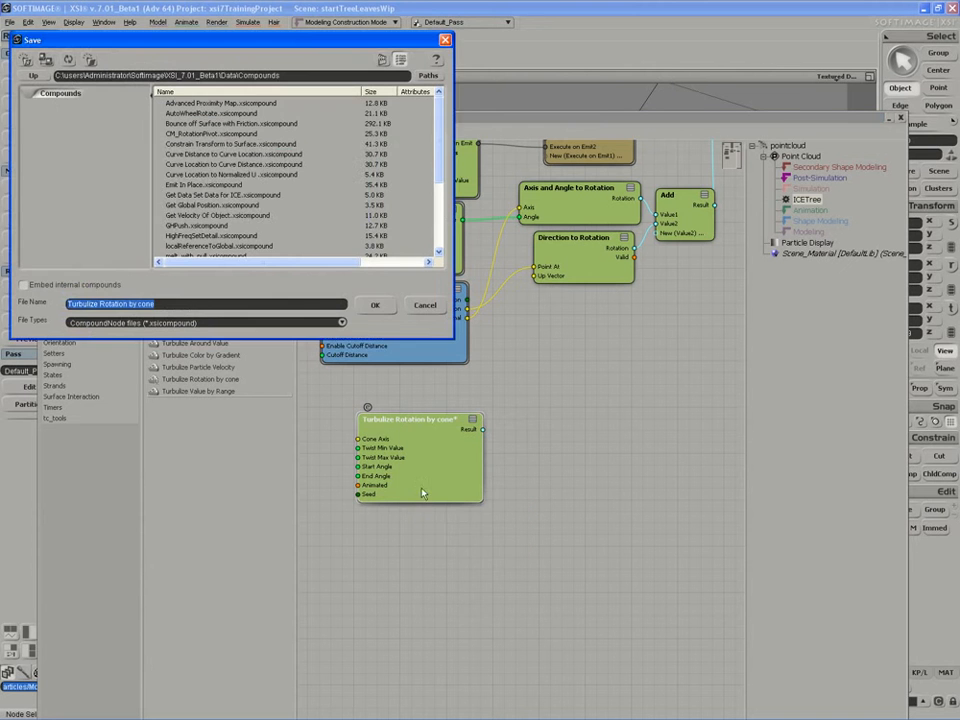
click(374, 306)
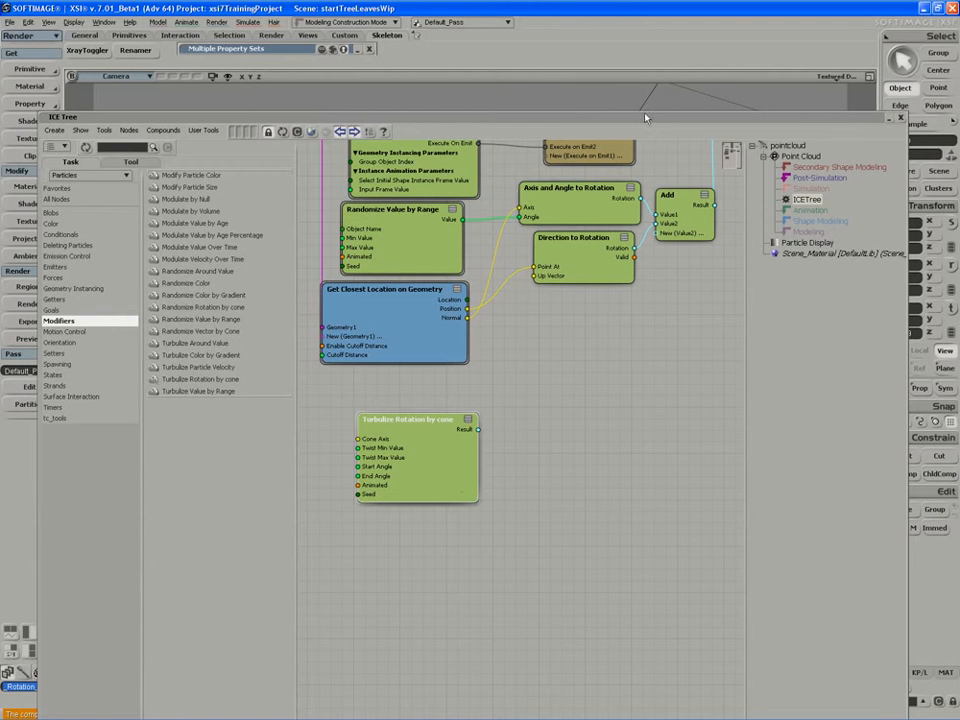
Step: Place Turbulize Rotation by cone below Direction to Rotation and connect its Result to a new third value on the Add node
drag(646, 118, 650, 144)
drag(421, 493, 444, 461)
key(z)
drag(500, 438, 514, 480)
middle_drag(514, 480, 525, 506)
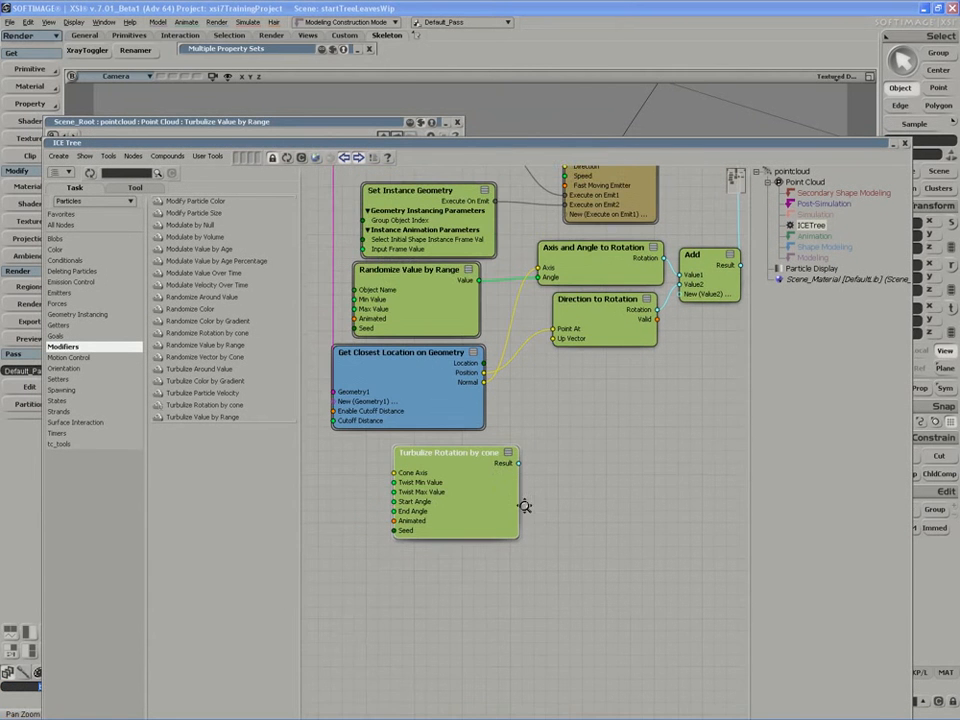
key(z)
drag(488, 469, 620, 505)
drag(687, 367, 690, 376)
drag(568, 537, 545, 533)
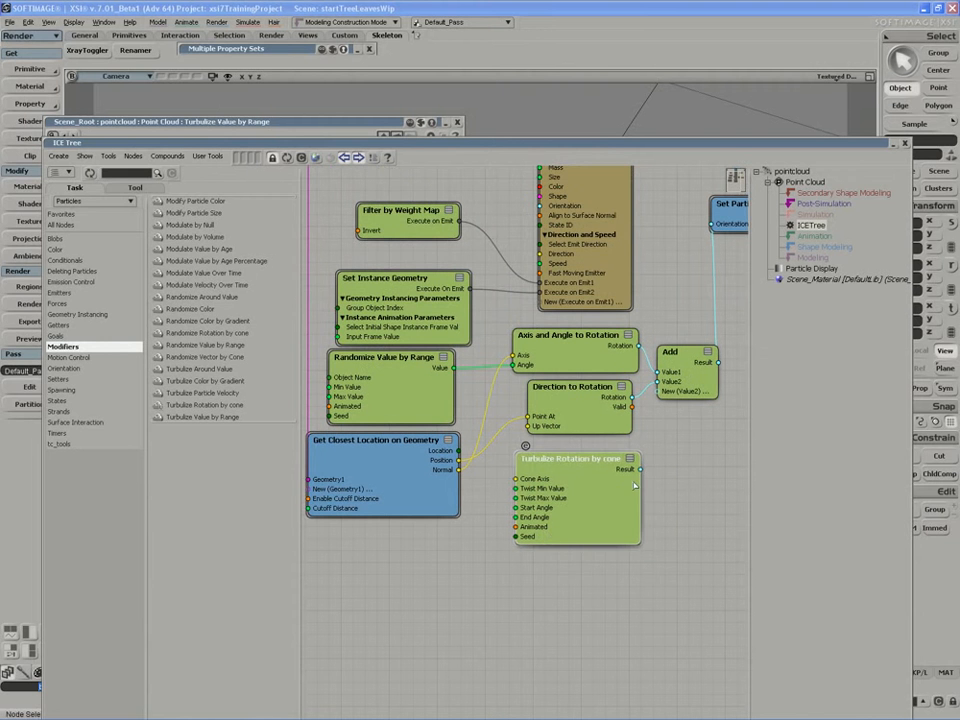
drag(639, 469, 660, 391)
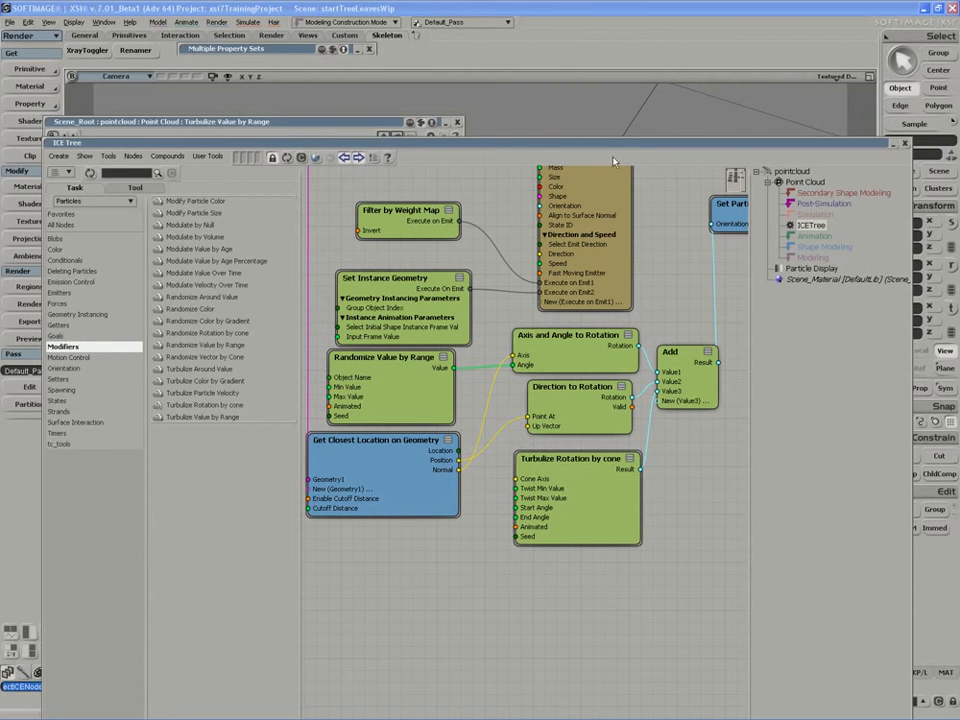
Step: Open the Turbulize Rotation by cone properties and roll up the ICE tree window to uncover the camera view
double_click(565, 458)
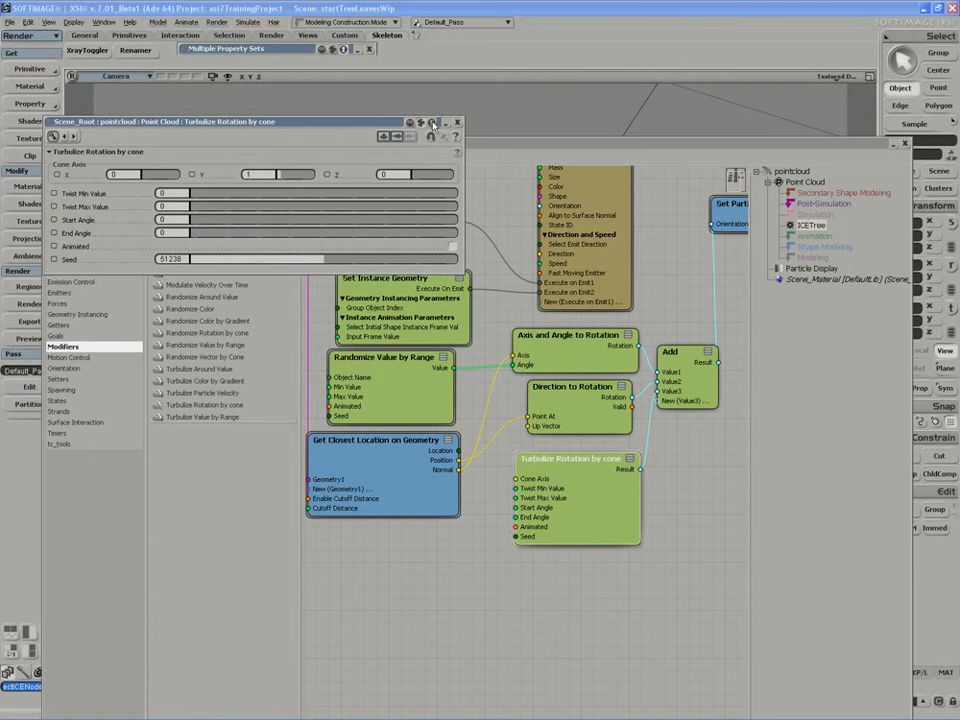
drag(527, 151, 296, 396)
double_click(304, 392)
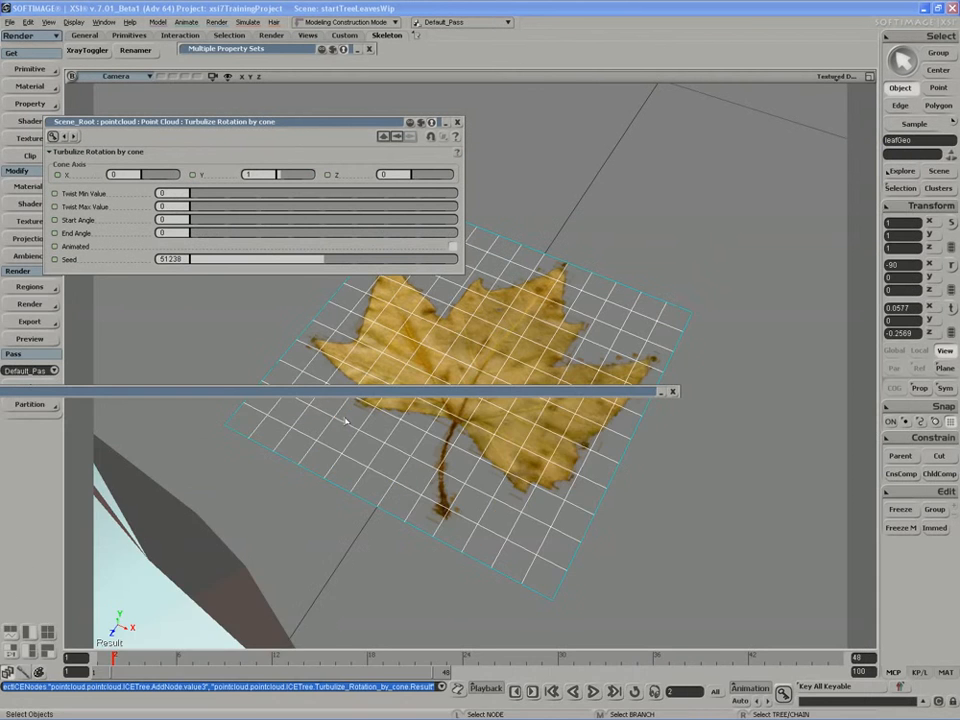
Step: Frame the whole leaf-covered tree in the camera view and play the animation
scroll(443, 513, down, 5)
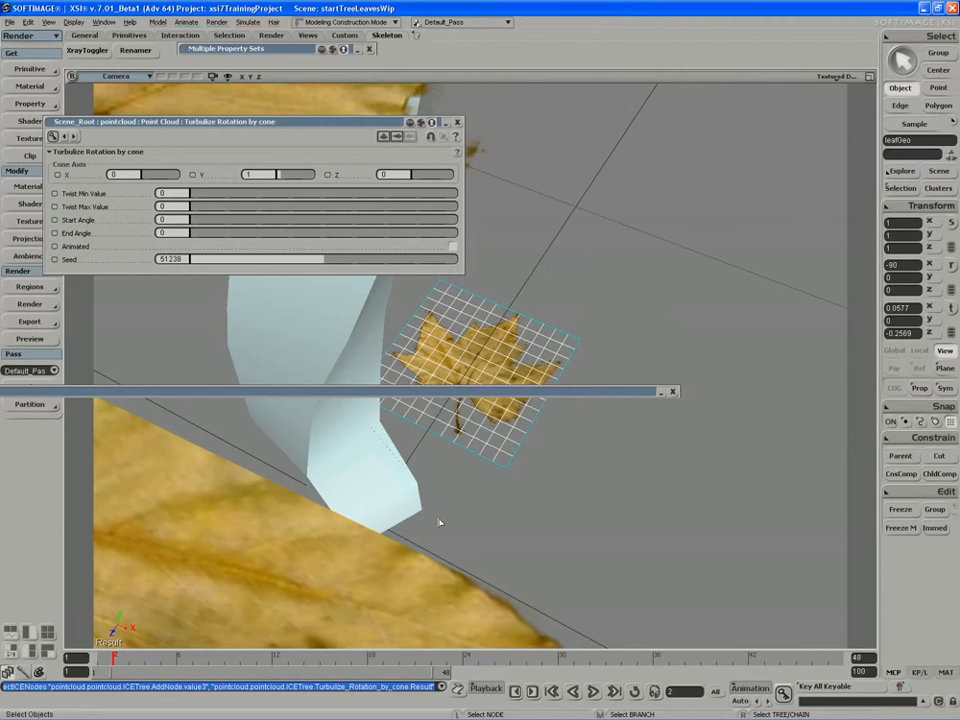
scroll(449, 508, down, 10)
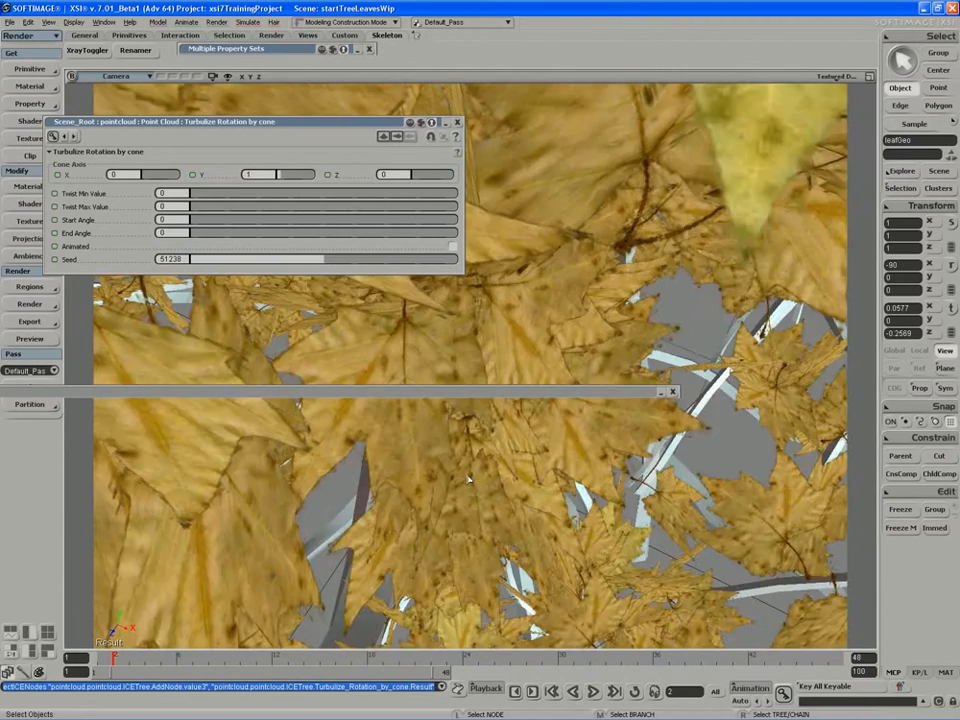
key(s)
right_drag(457, 462, 452, 480)
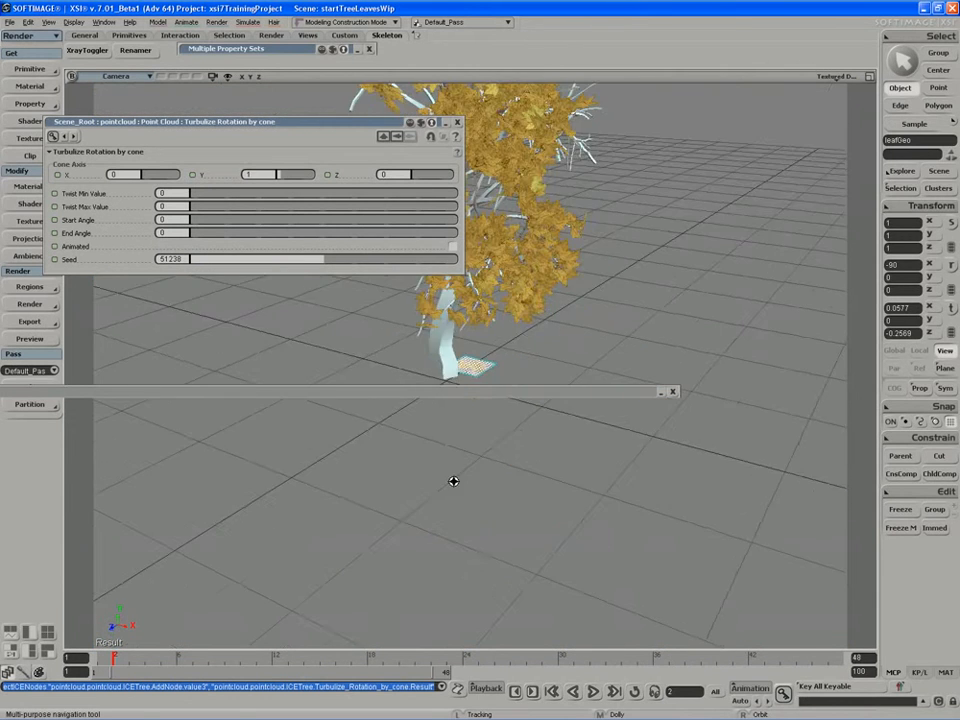
drag(453, 560, 514, 555)
drag(488, 492, 475, 553)
middle_drag(475, 553, 495, 491)
drag(495, 491, 514, 435)
right_drag(514, 435, 506, 434)
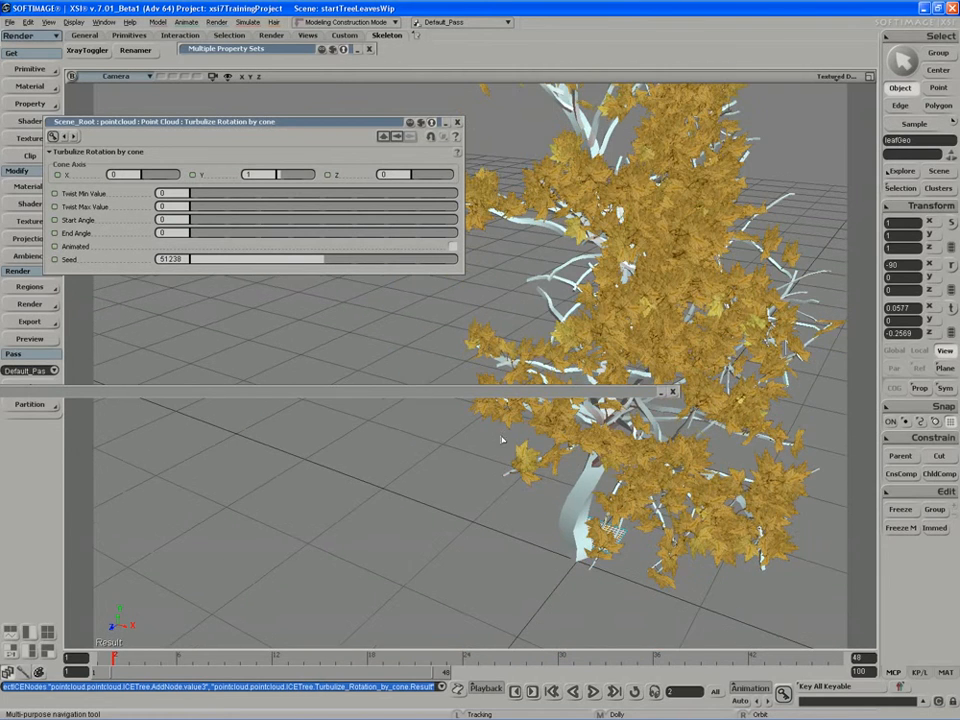
click(593, 692)
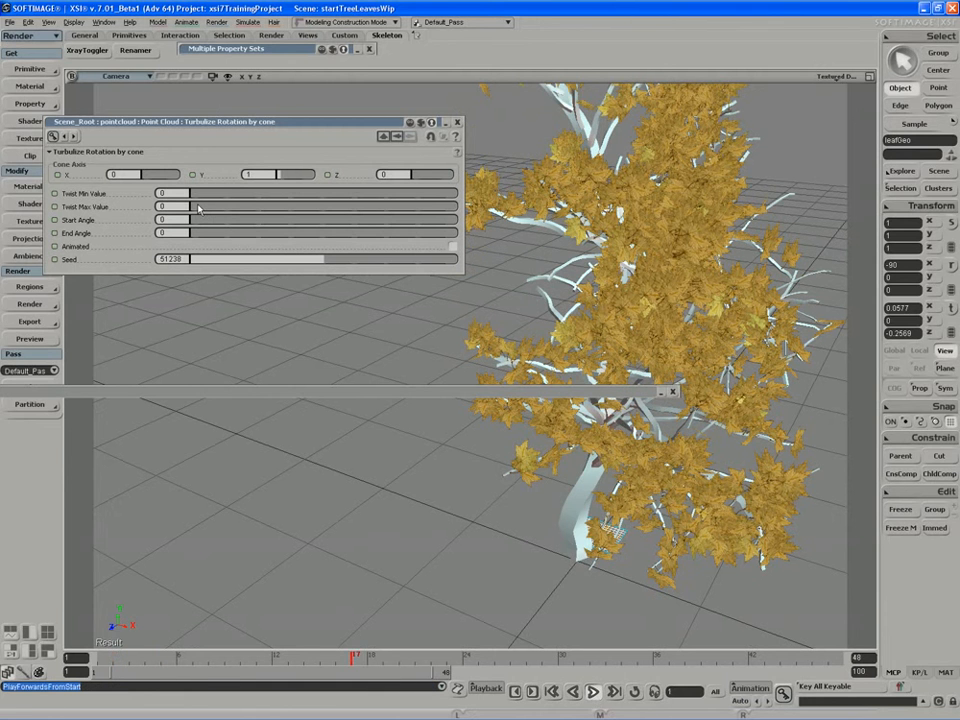
Step: Set Twist Max Value to about 2.247, Start Angle to 0.876 and End Angle to 10, enable Animated, and replay
drag(197, 207, 461, 230)
click(452, 246)
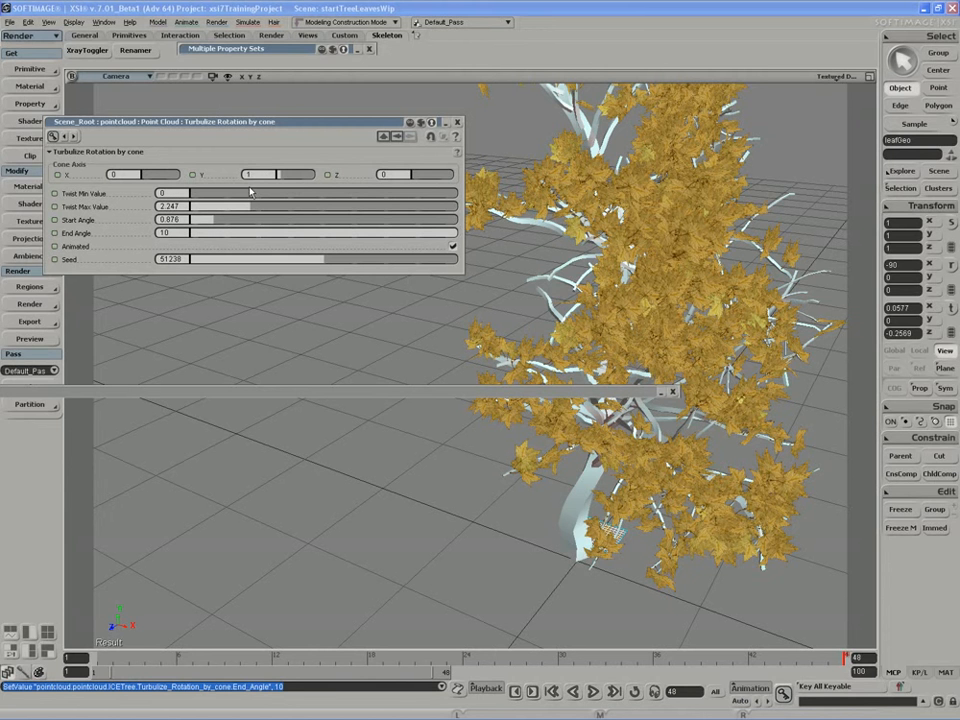
click(593, 692)
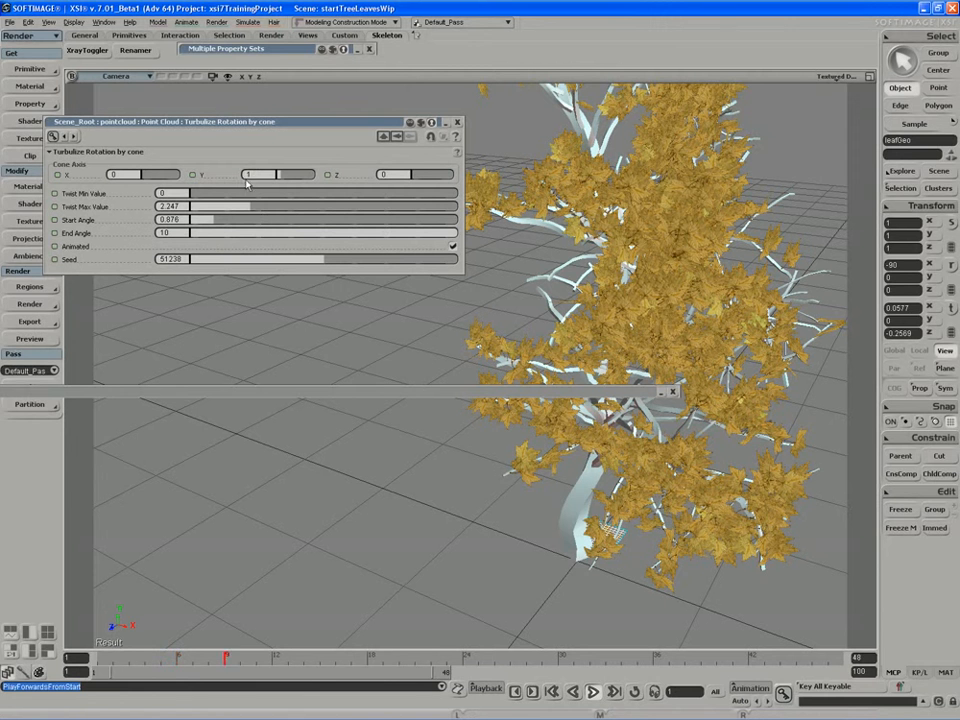
Step: Set Twist Min Value to -180, Twist Max Value to 180 and End Angle to 30 for Turbulize Rotation by cone
drag(252, 207, 460, 207)
click(192, 194)
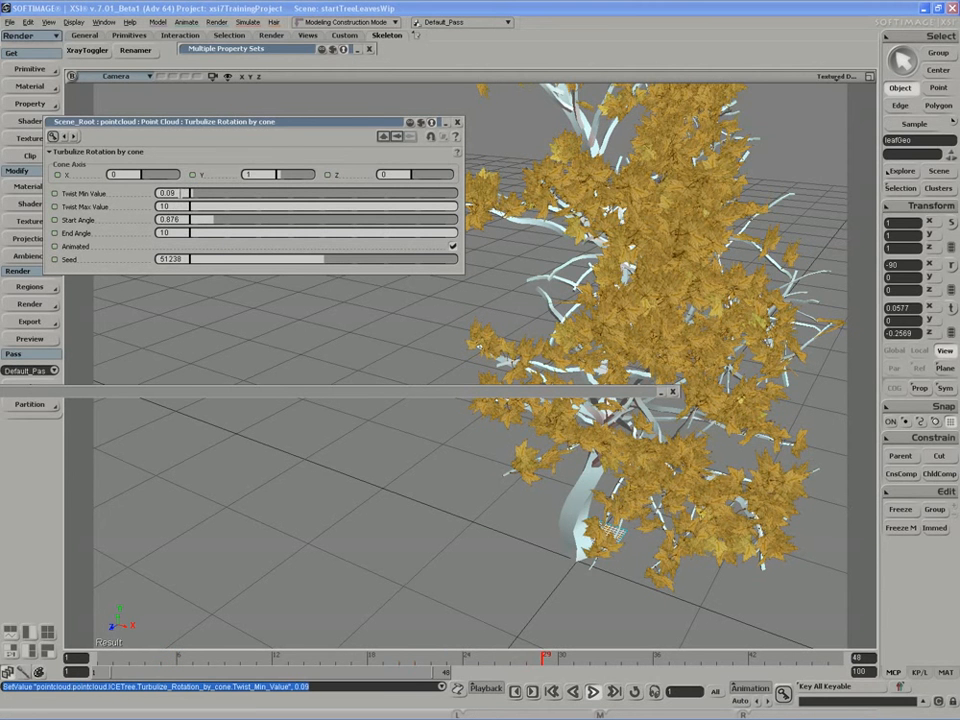
double_click(181, 194)
text(--180)
key(Return)
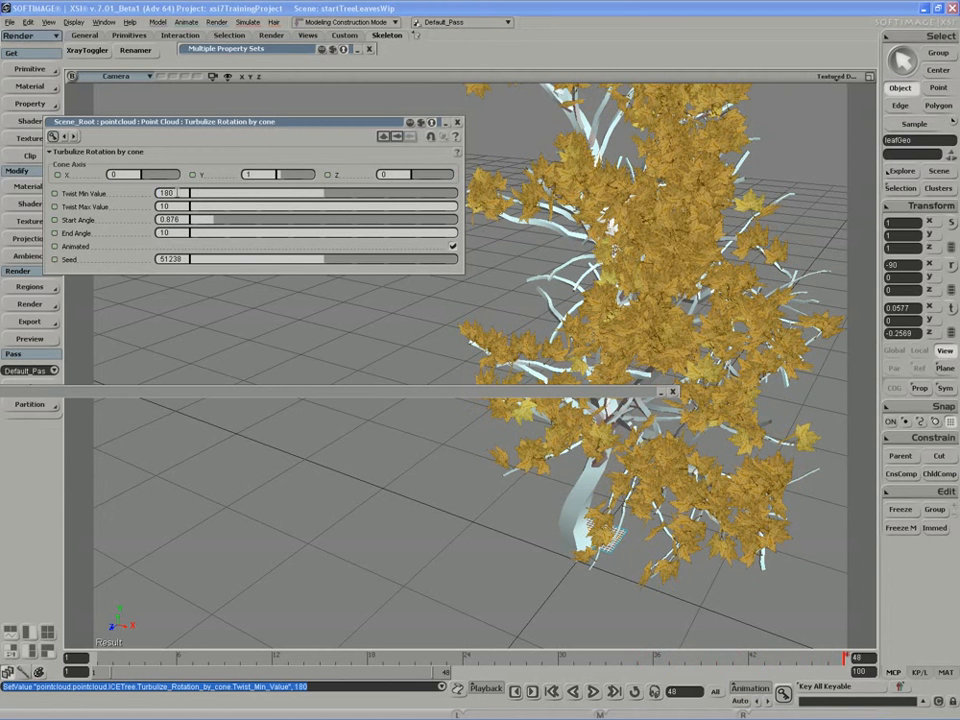
text(-180)
key(Return)
text(180)
key(Return)
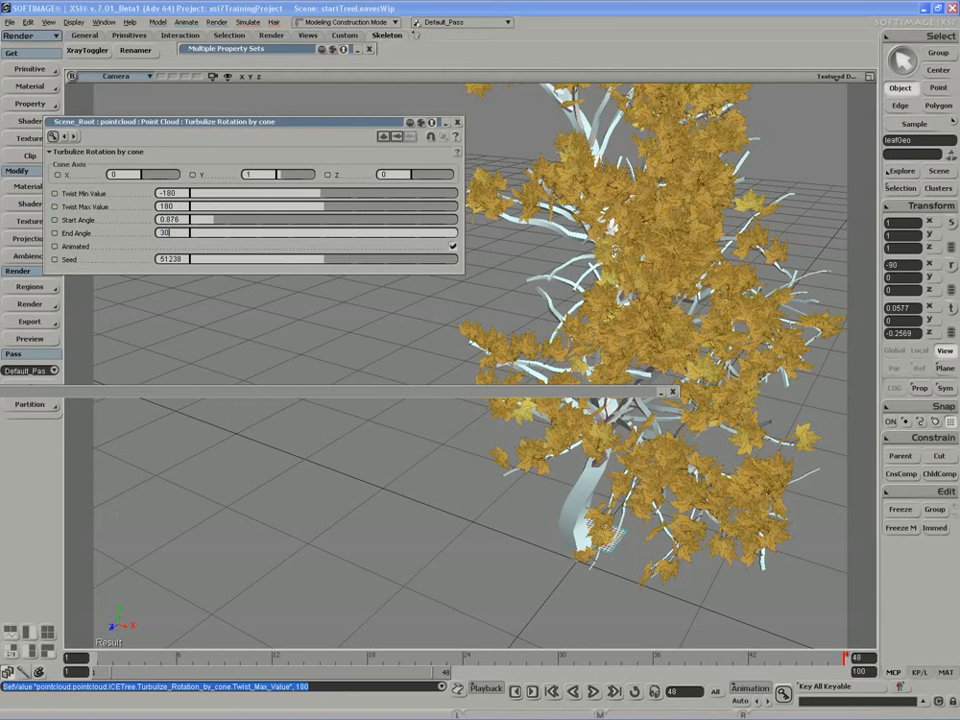
text(30)
key(Return)
Step: Restore the ICE tree window and open the Turbulize Rotation by cone compound for editing
double_click(306, 397)
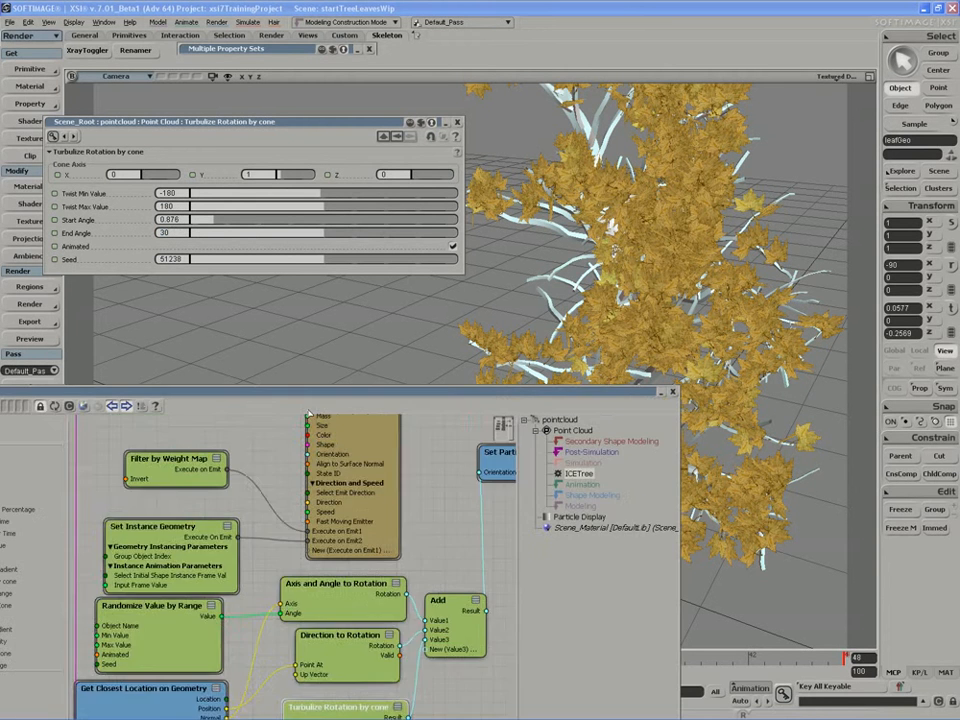
key(s)
drag(383, 534, 360, 464)
drag(335, 650, 308, 633)
key(s)
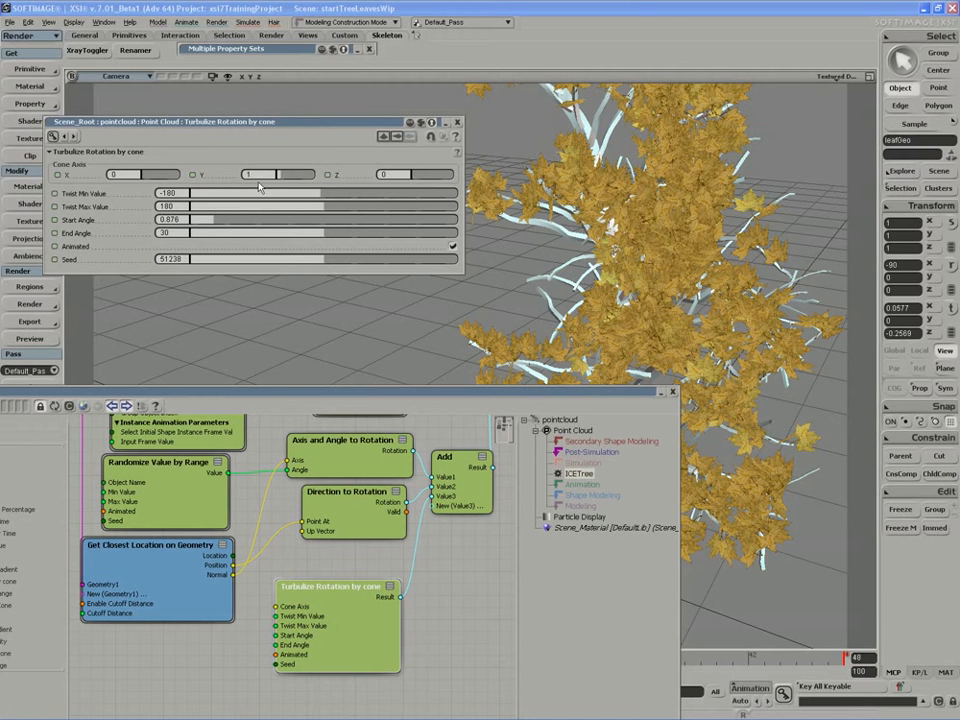
drag(334, 619, 323, 626)
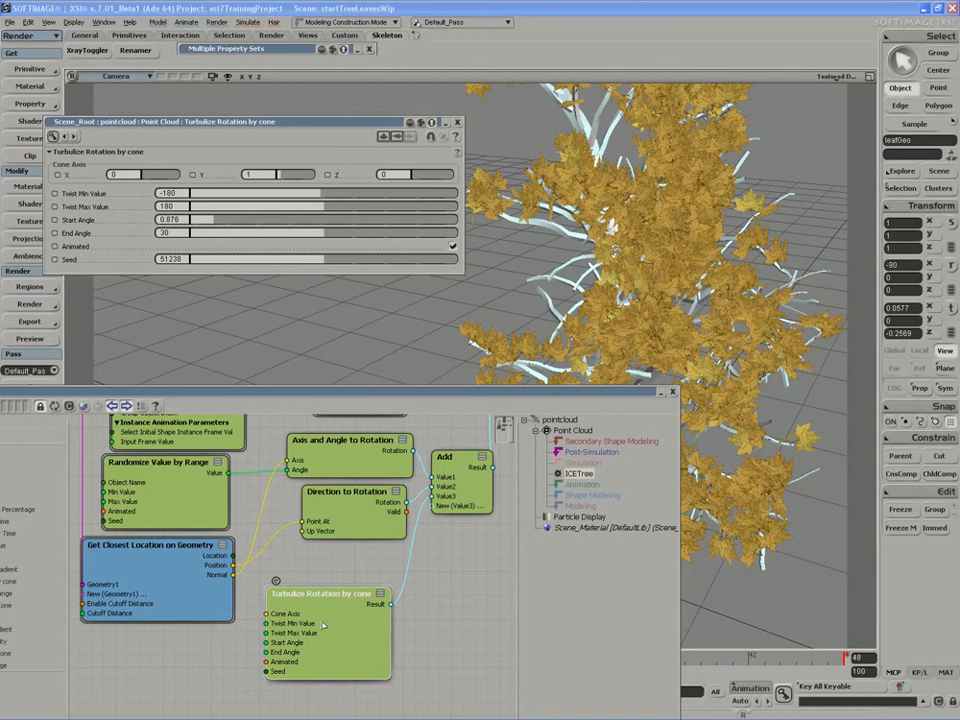
double_click(276, 581)
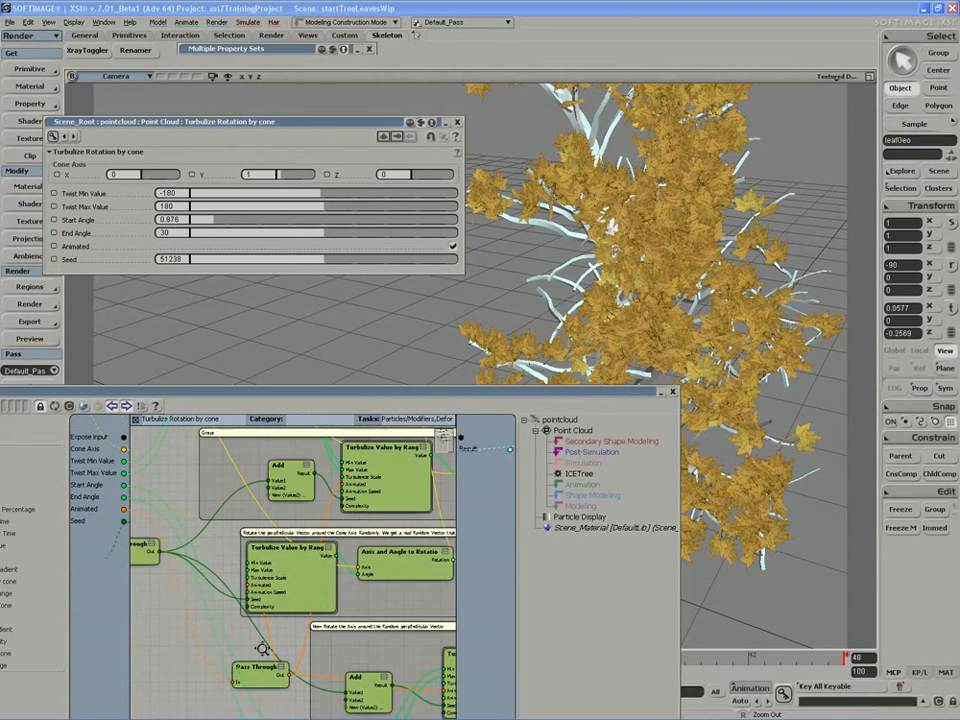
Step: Examine the properties of the three Turbulize Value by Range nodes inside the compound for controls worth exposing
scroll(262, 649, up, 2)
drag(325, 558, 285, 482)
double_click(401, 491)
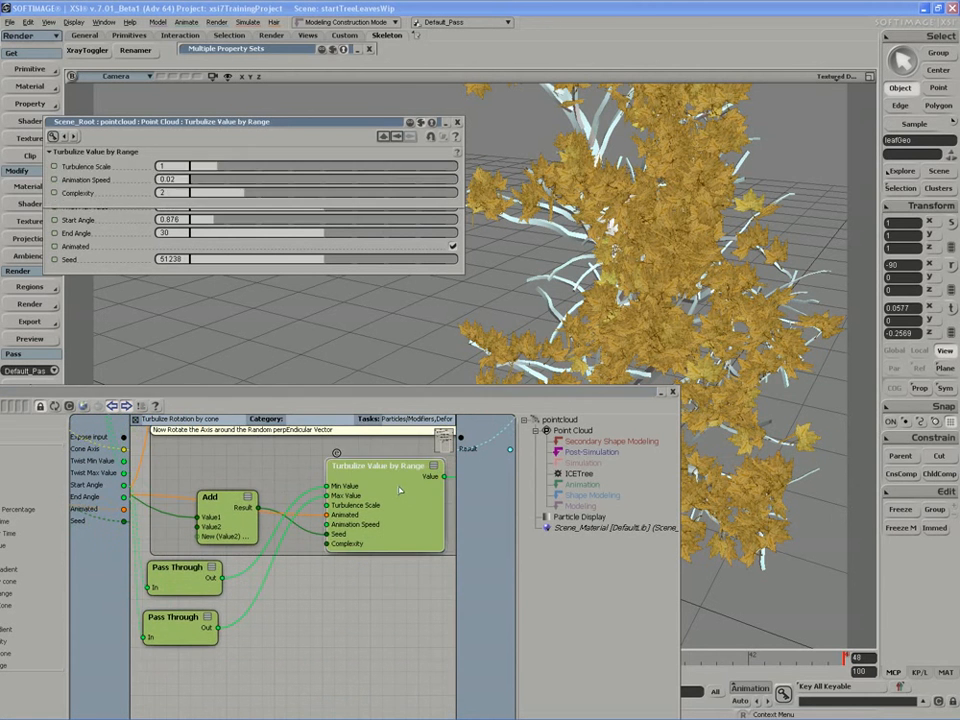
drag(187, 127, 192, 57)
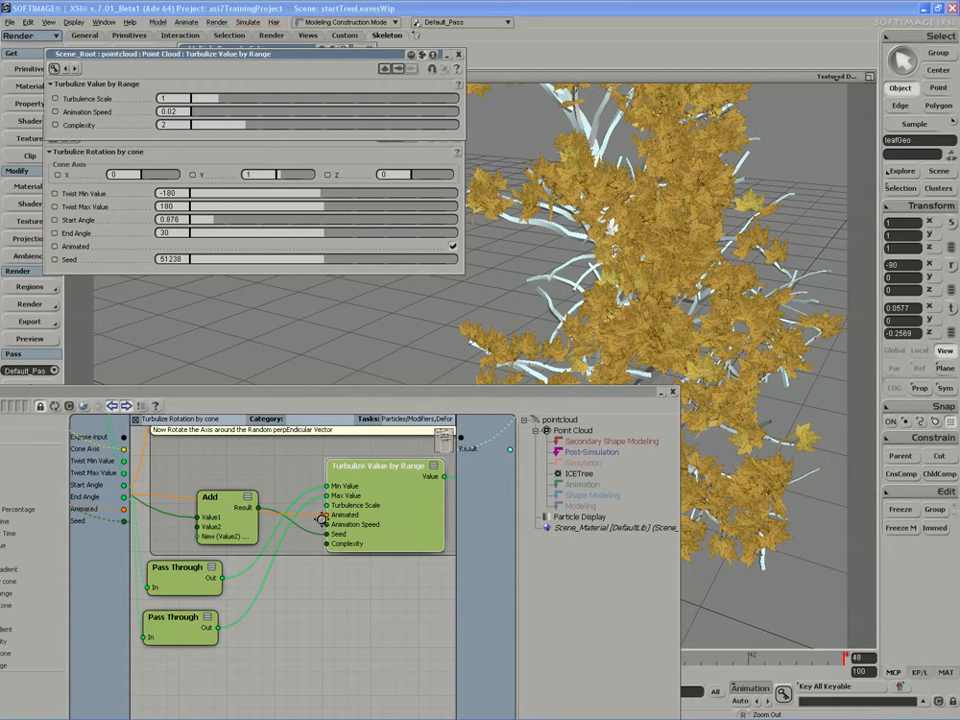
mouse_move(321, 522)
mouse_down()
mouse_move(297, 600)
mouse_move(327, 695)
mouse_up()
drag(300, 574, 332, 660)
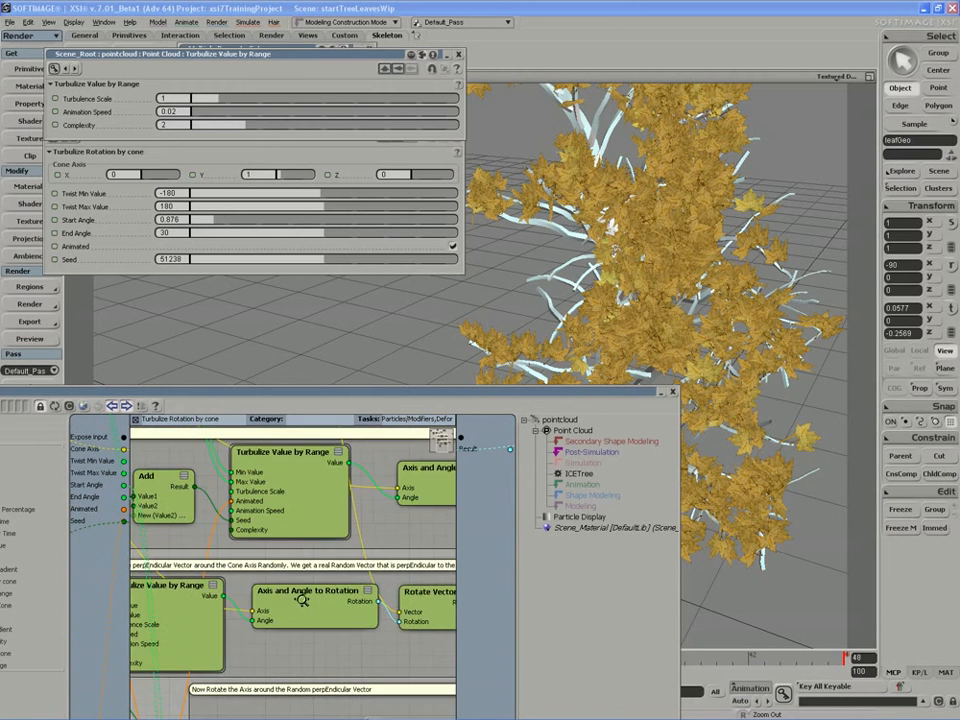
drag(302, 598, 331, 641)
drag(224, 607, 277, 549)
double_click(224, 606)
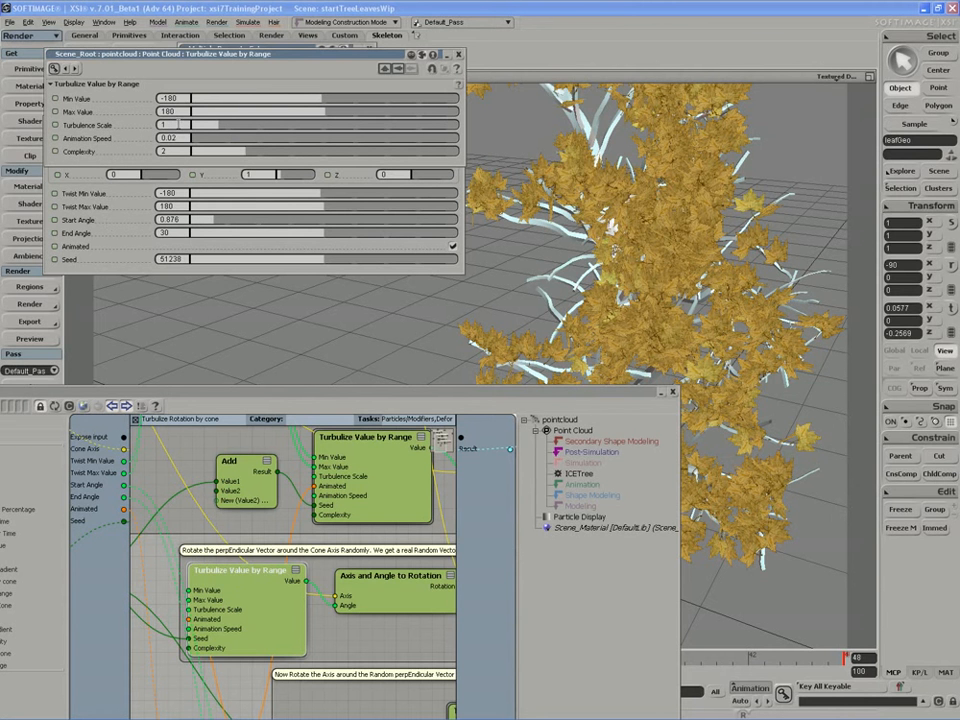
double_click(373, 478)
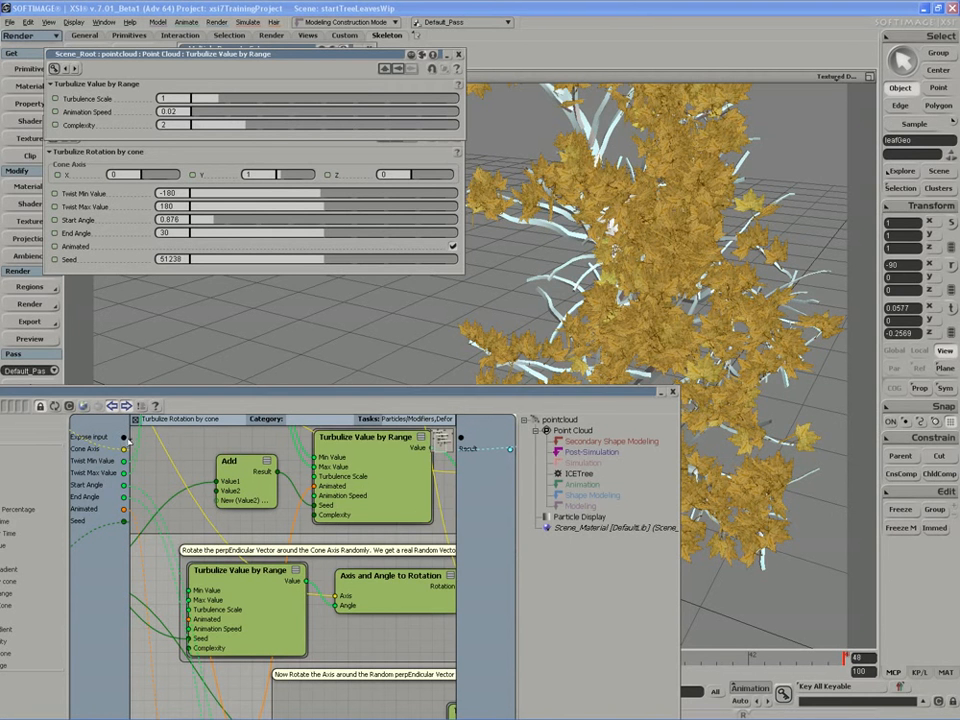
Step: Expose the Turbulence Scale port of all three Turbulize Value by Range nodes as compound inputs
drag(277, 471, 319, 484)
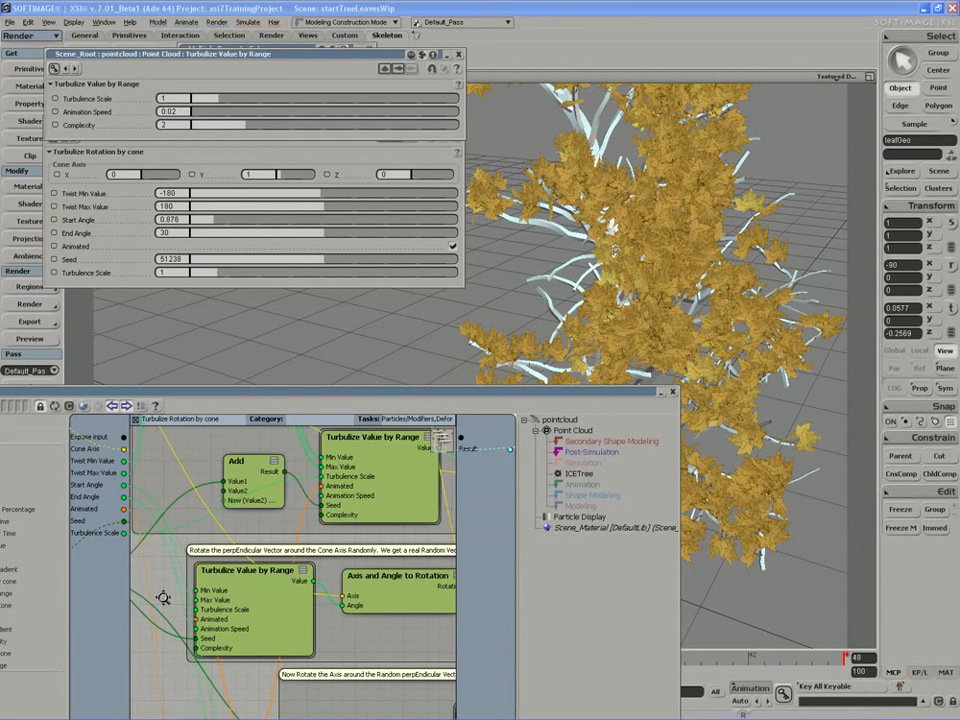
middle_drag(161, 596, 184, 583)
drag(124, 439, 218, 602)
drag(250, 667, 222, 605)
middle_drag(221, 604, 152, 500)
drag(123, 438, 381, 575)
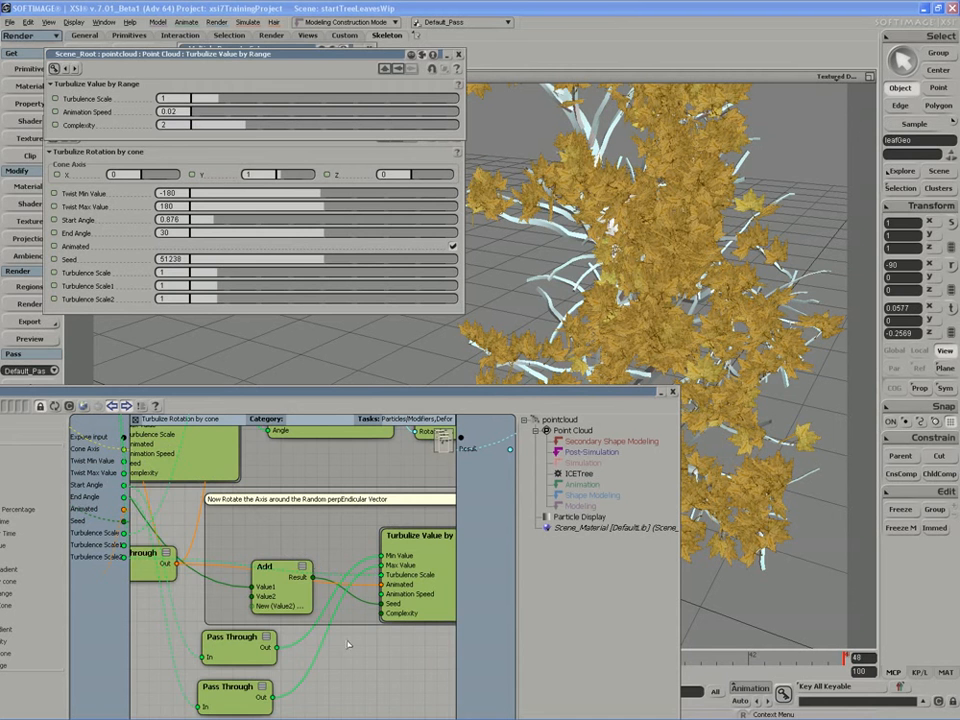
Step: Expose the Animation Speed port of all three Turbulize Value by Range nodes as compound inputs and leave the compound
middle_drag(343, 634, 243, 526)
drag(124, 439, 245, 591)
middle_drag(253, 628, 272, 481)
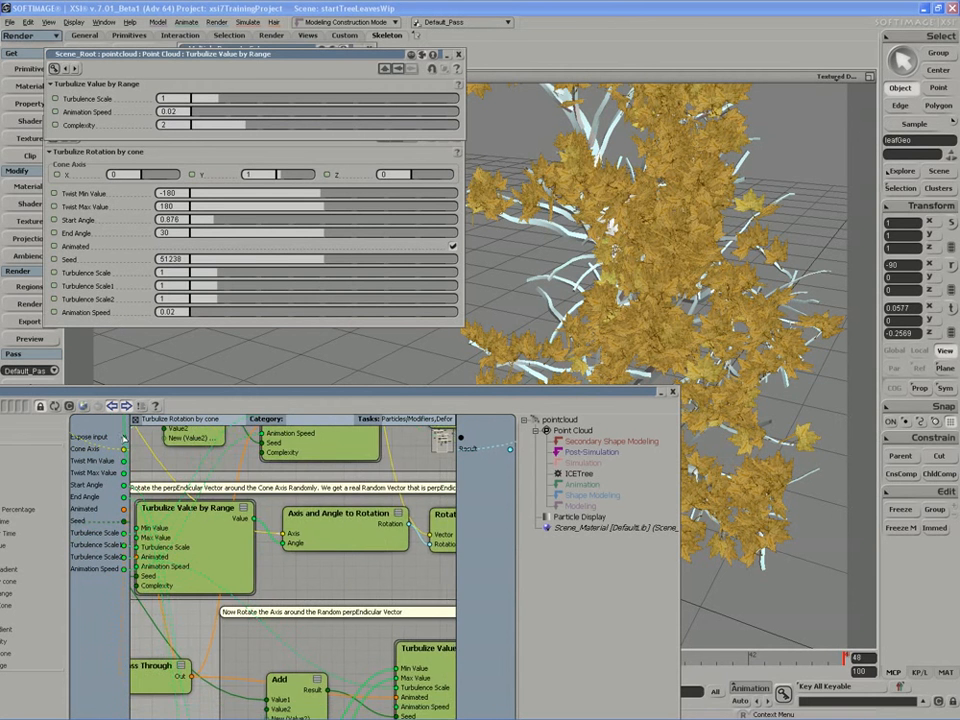
middle_drag(161, 491, 210, 480)
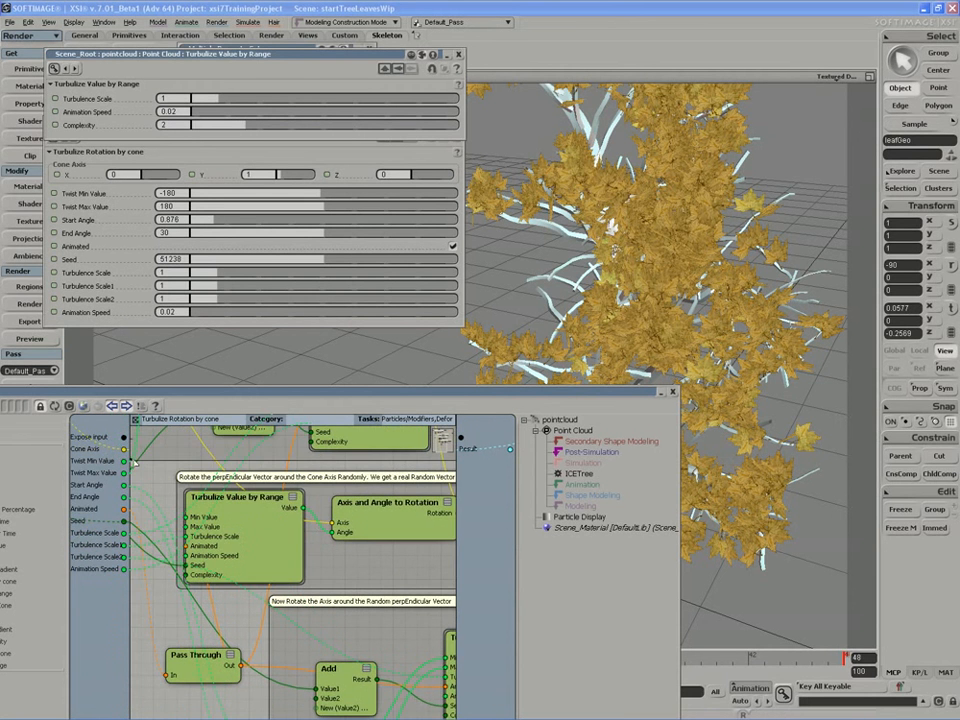
drag(177, 549, 194, 560)
middle_drag(242, 638, 141, 478)
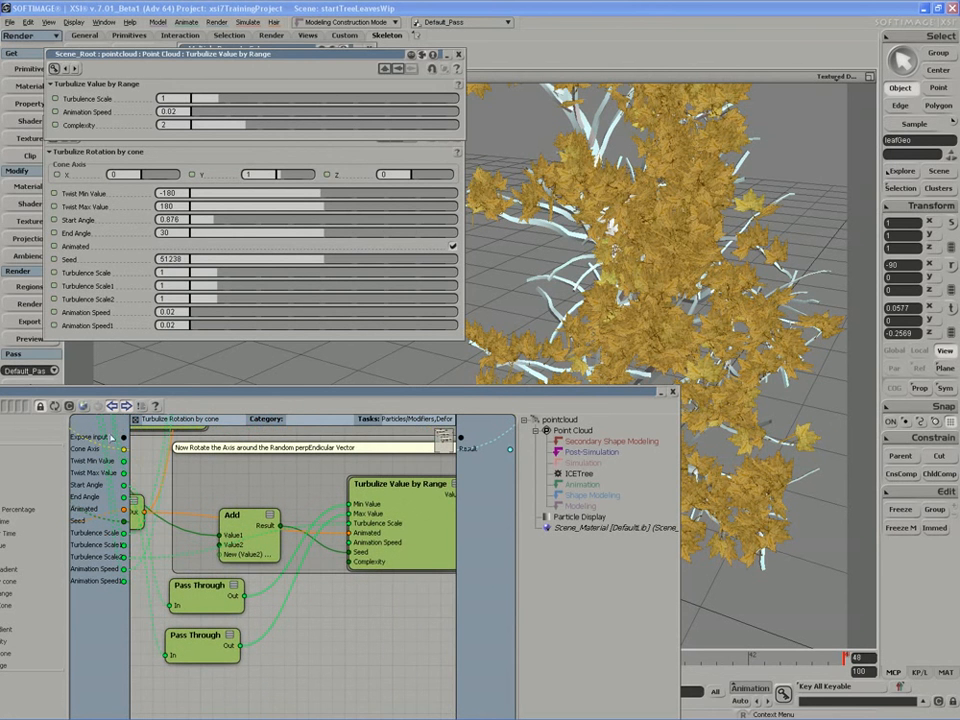
drag(124, 437, 348, 543)
click(136, 428)
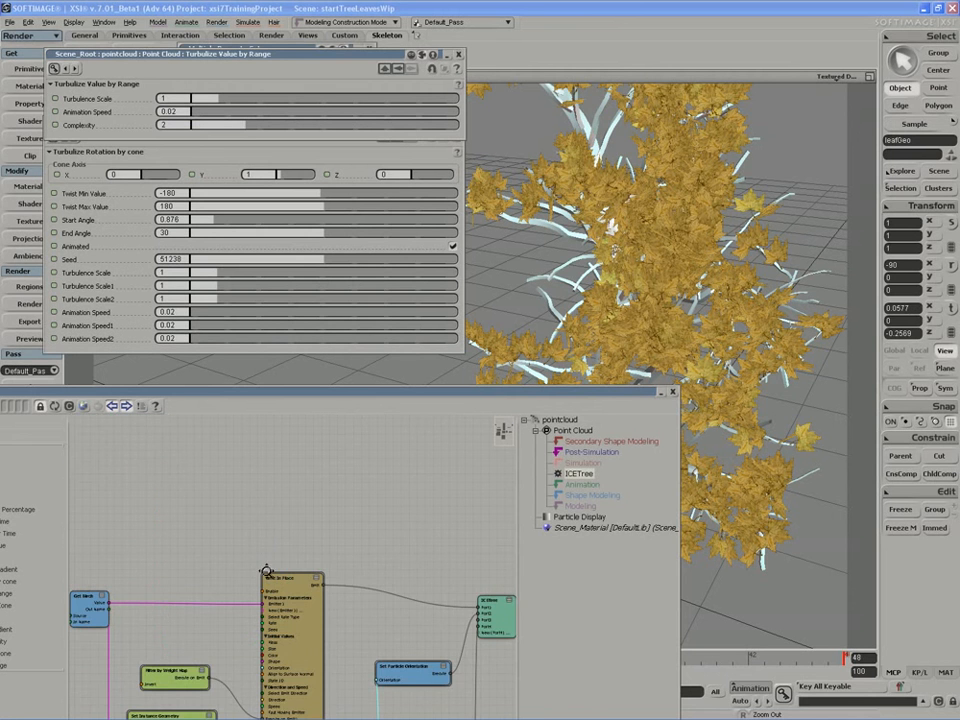
Step: Close the ICE tree window and the Turbulize Value by Range properties, and play the animation
double_click(467, 394)
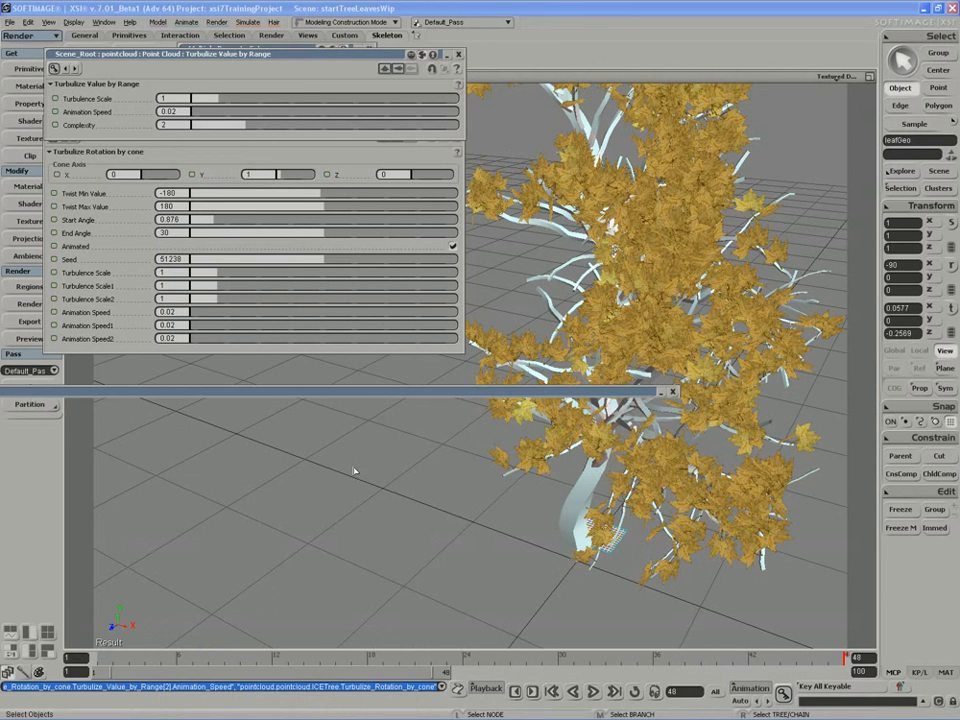
click(458, 55)
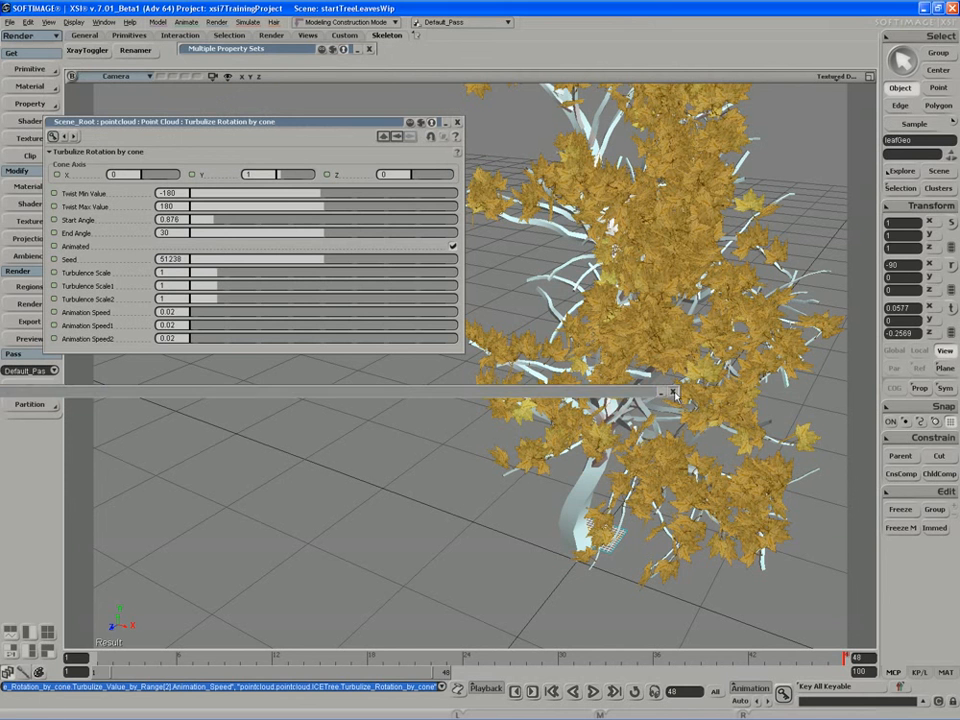
click(593, 693)
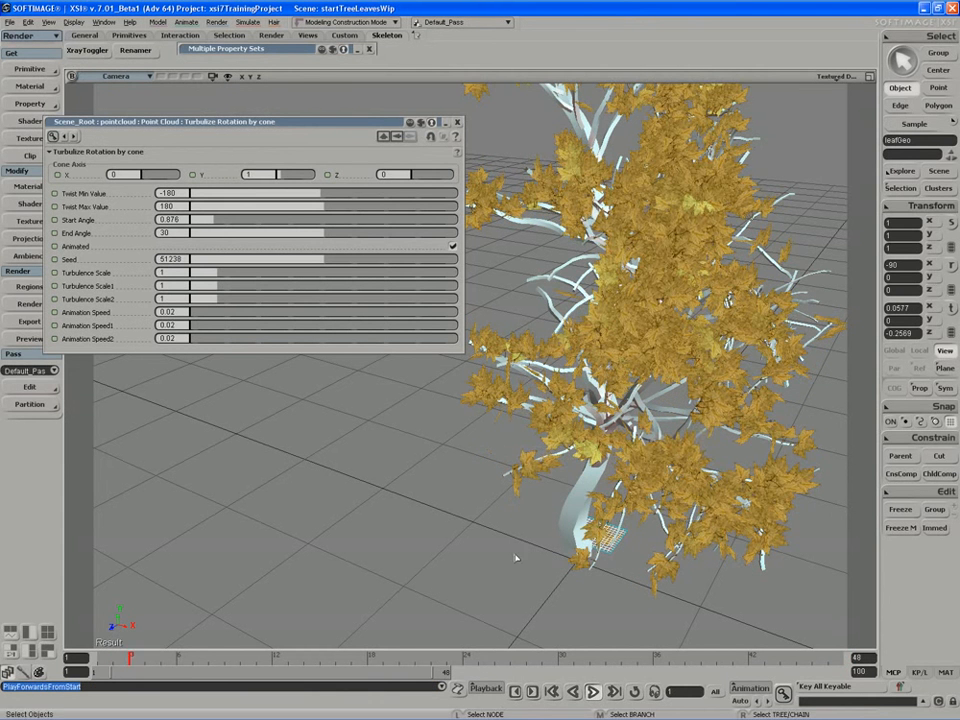
Step: Set Animation Speed to about 0.719, Animation Speed1 to 0.674 and Animation Speed2 to 0.809, with looped playback
drag(200, 313, 226, 313)
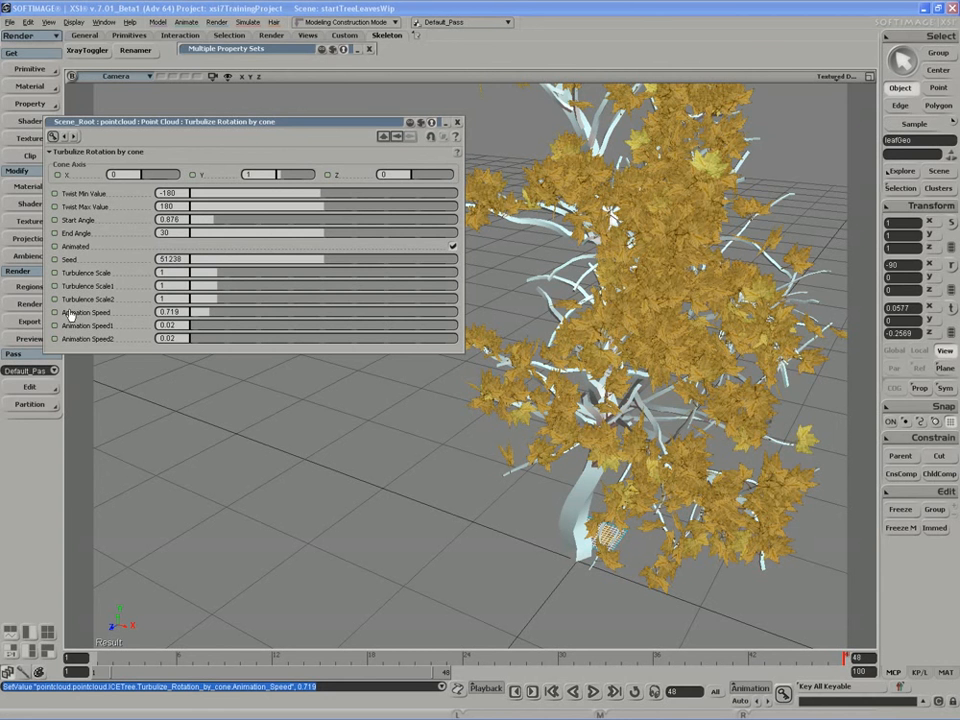
click(634, 692)
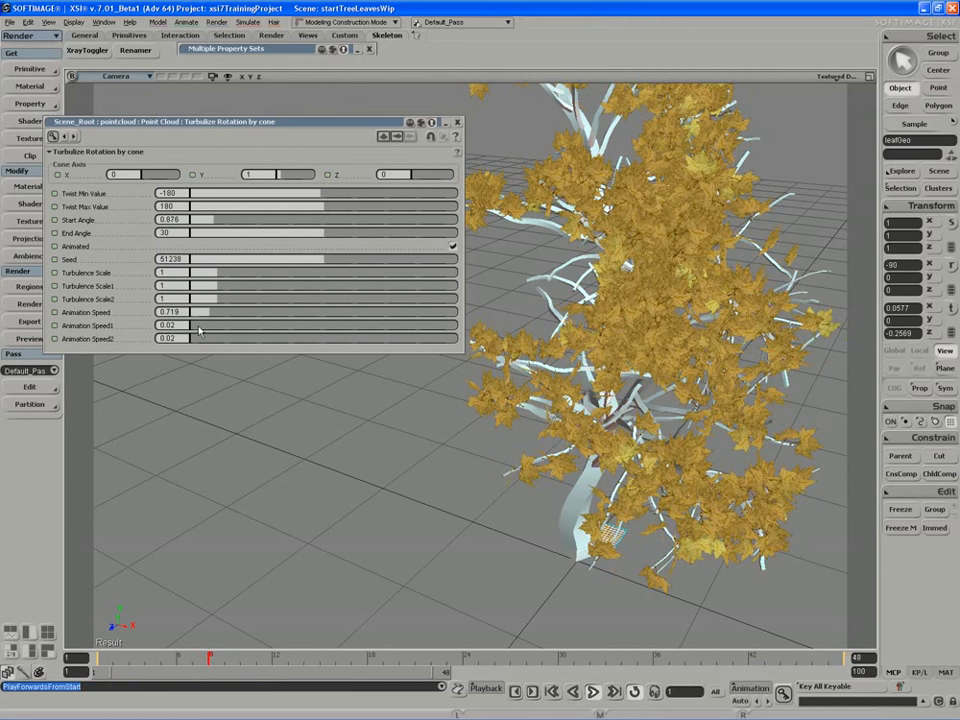
drag(198, 327, 213, 339)
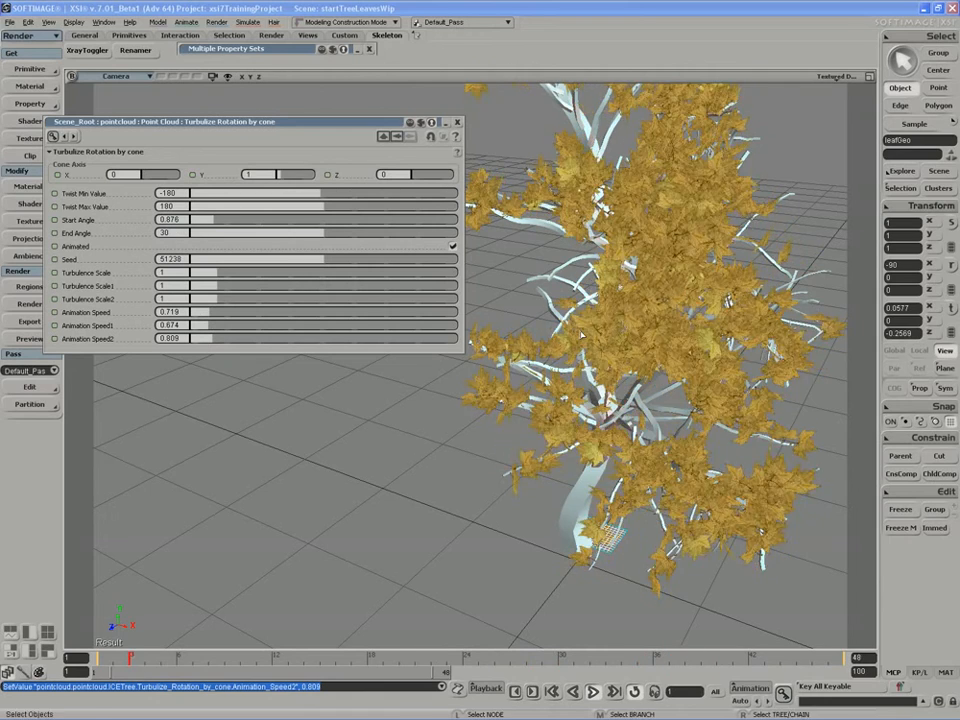
Step: Widen the cone of rotation by setting Start Angle to about 2.247 and End Angle to about 45.169
key(s)
right_drag(636, 350, 600, 364)
drag(600, 364, 596, 370)
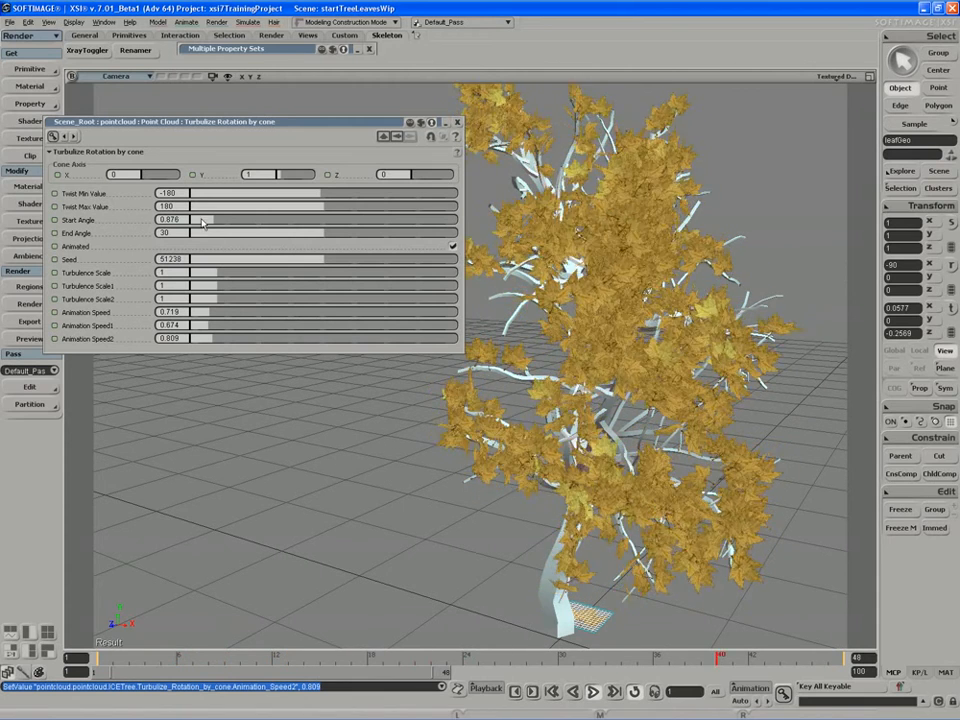
drag(197, 222, 250, 221)
drag(327, 232, 390, 238)
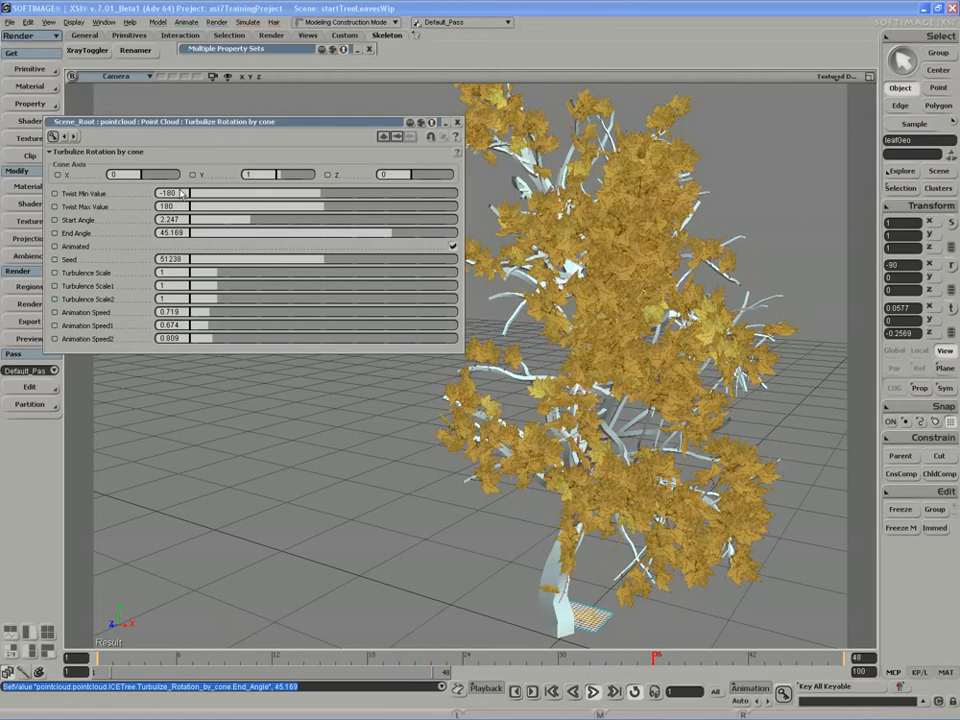
Step: Limit the twist range by setting Twist Min Value to -90 and Twist Max Value to 90
drag(176, 192, 160, 193)
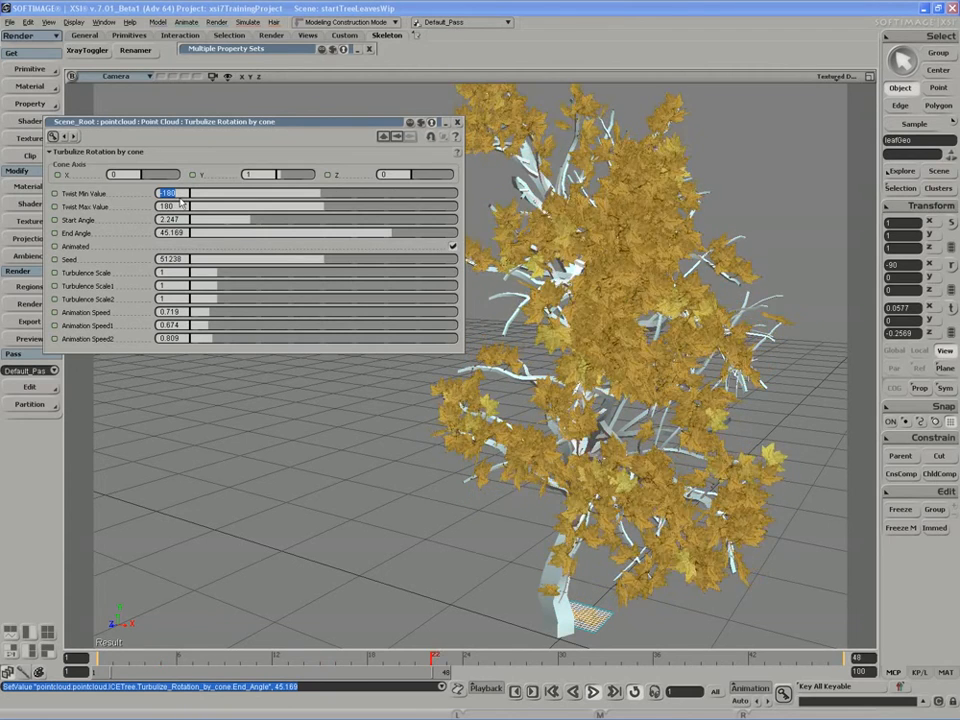
text(-90)
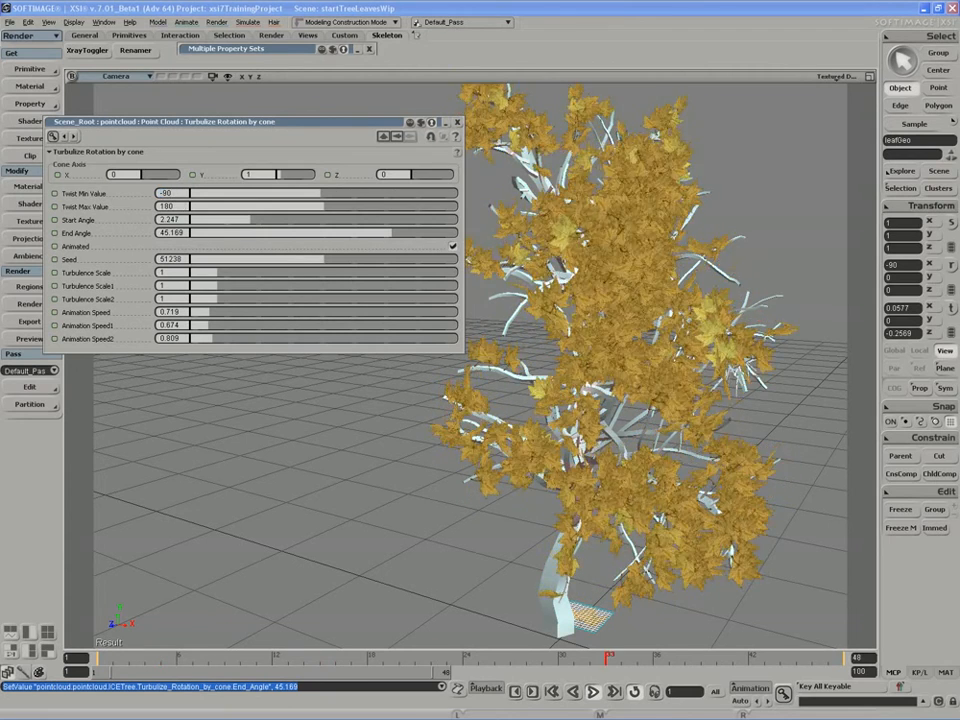
key(Tab)
text(90)
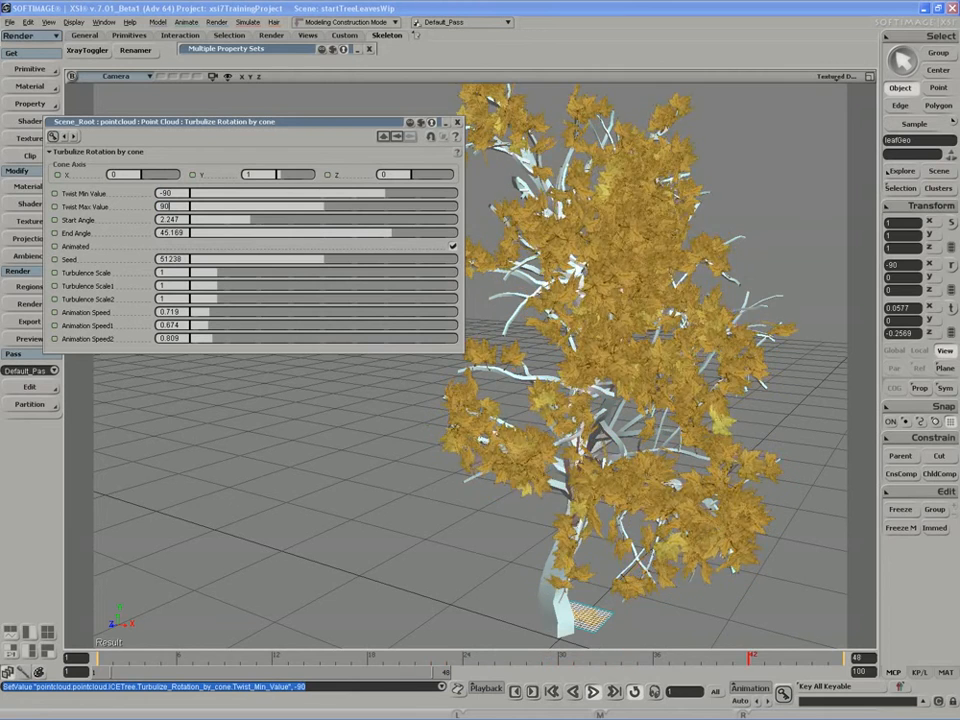
key(Return)
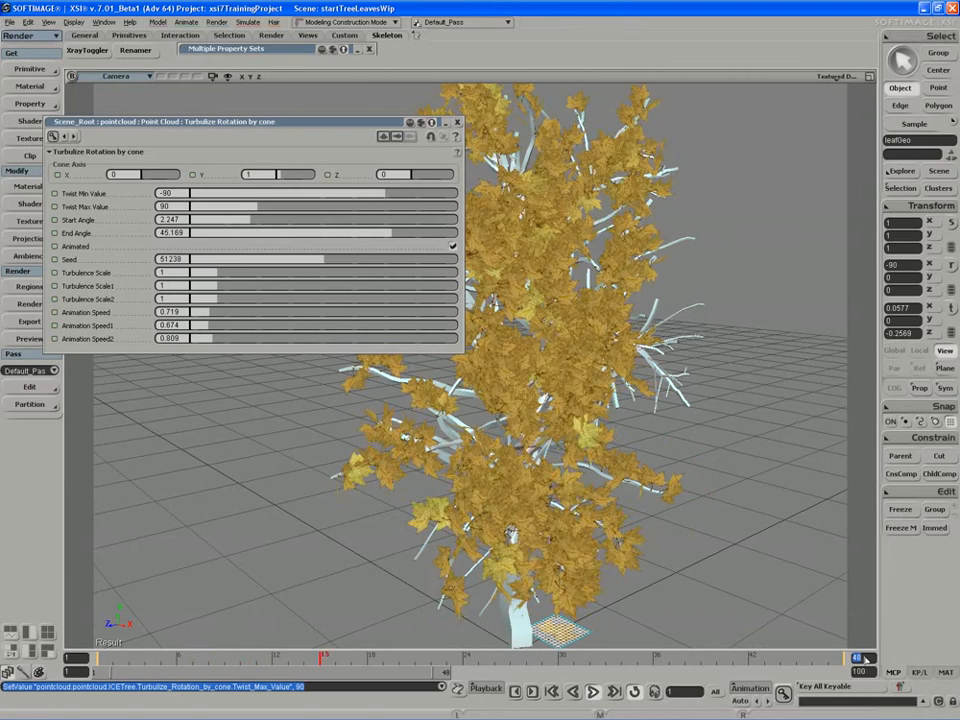
Step: Extend the playback end frame to 500 and check the leaf motion up close and from a distance
text(500)
key(Return)
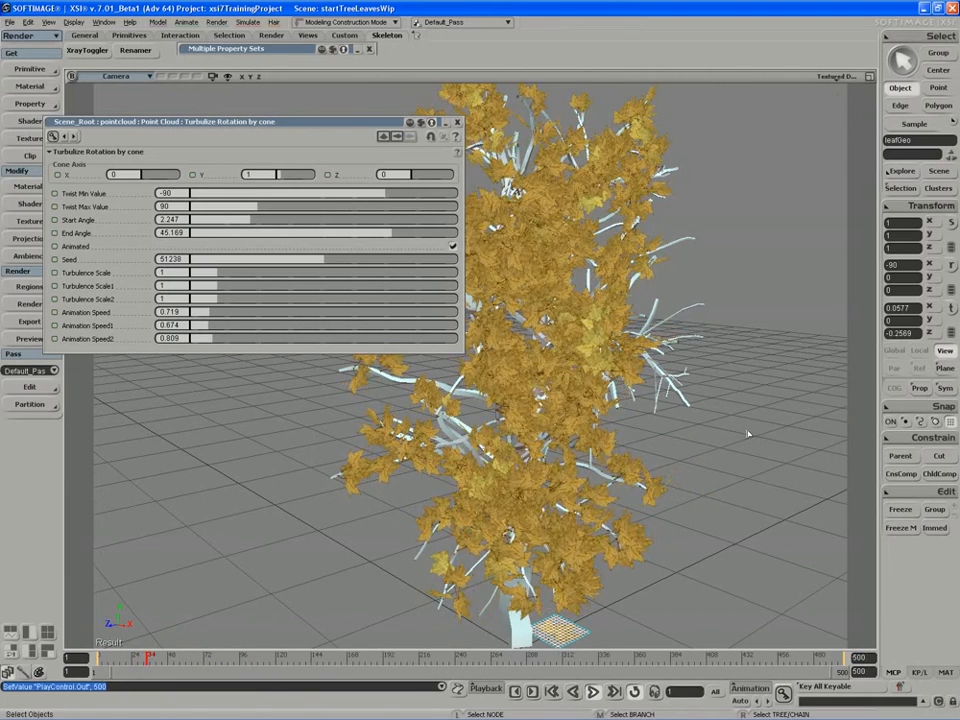
scroll(748, 434, up, 5)
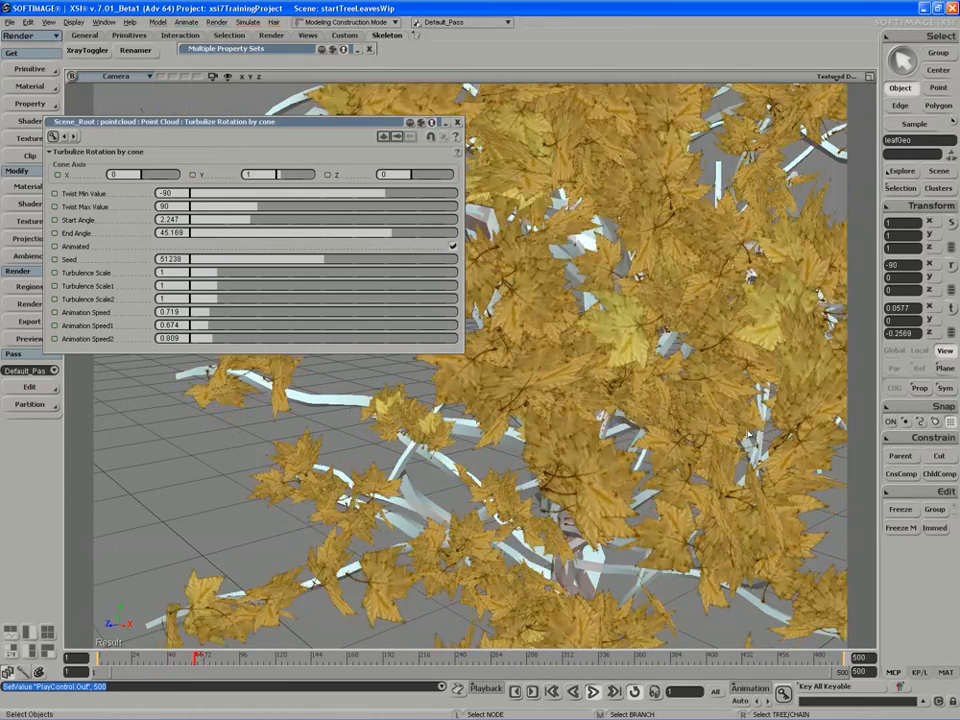
scroll(692, 441, down, 8)
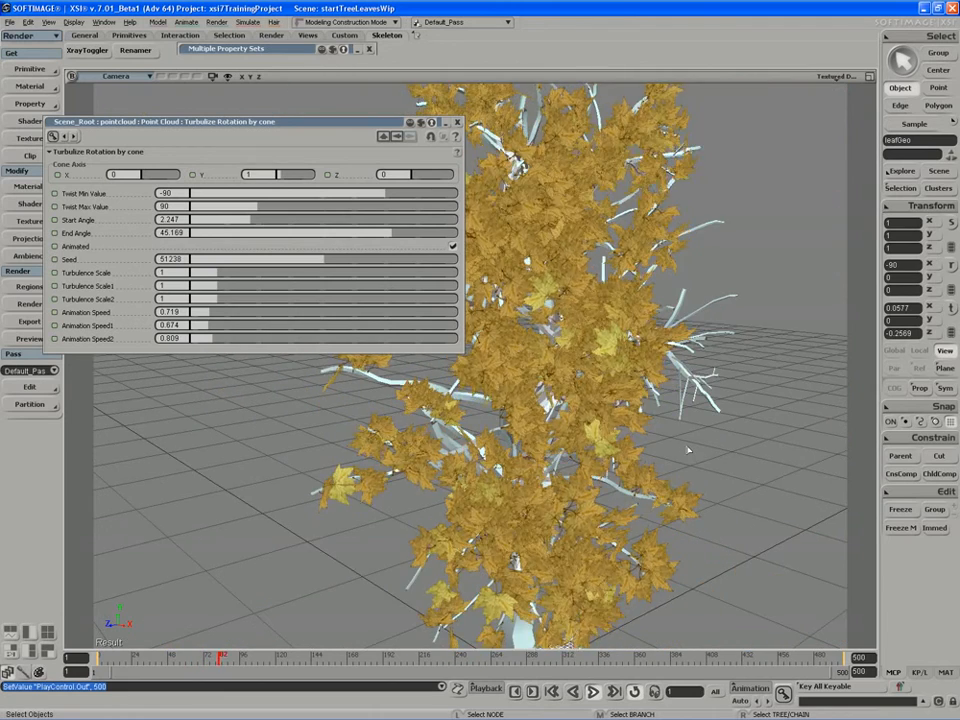
scroll(688, 451, down, 4)
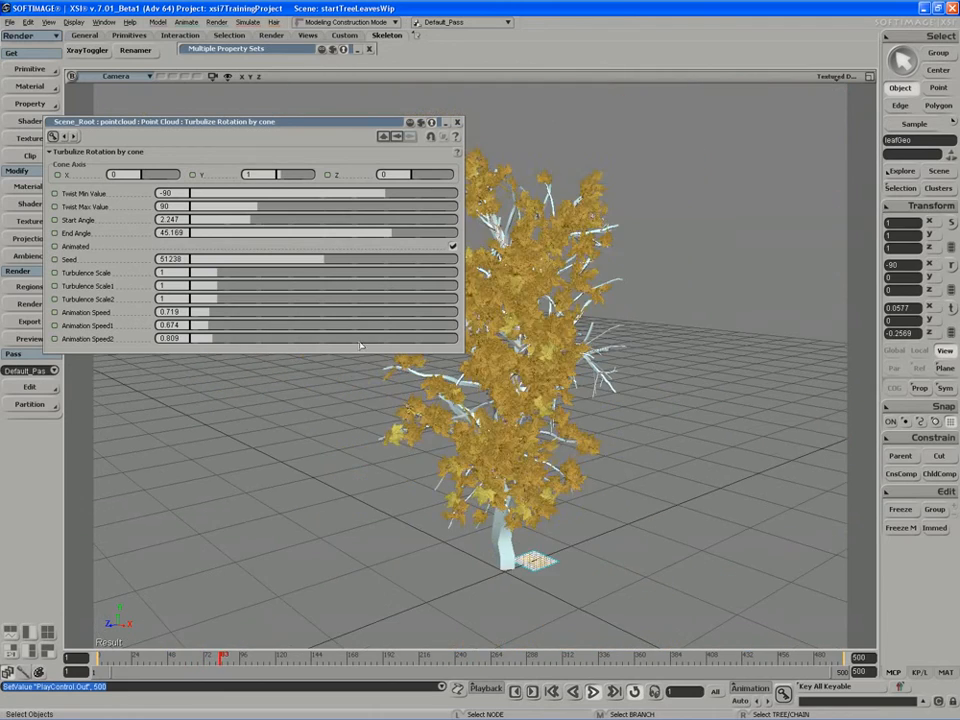
Step: Try lowering Turbulence Scale to about 0.09 and both Turbulence Scale1 and Turbulence Scale2 to about 0.112
drag(269, 121, 274, 96)
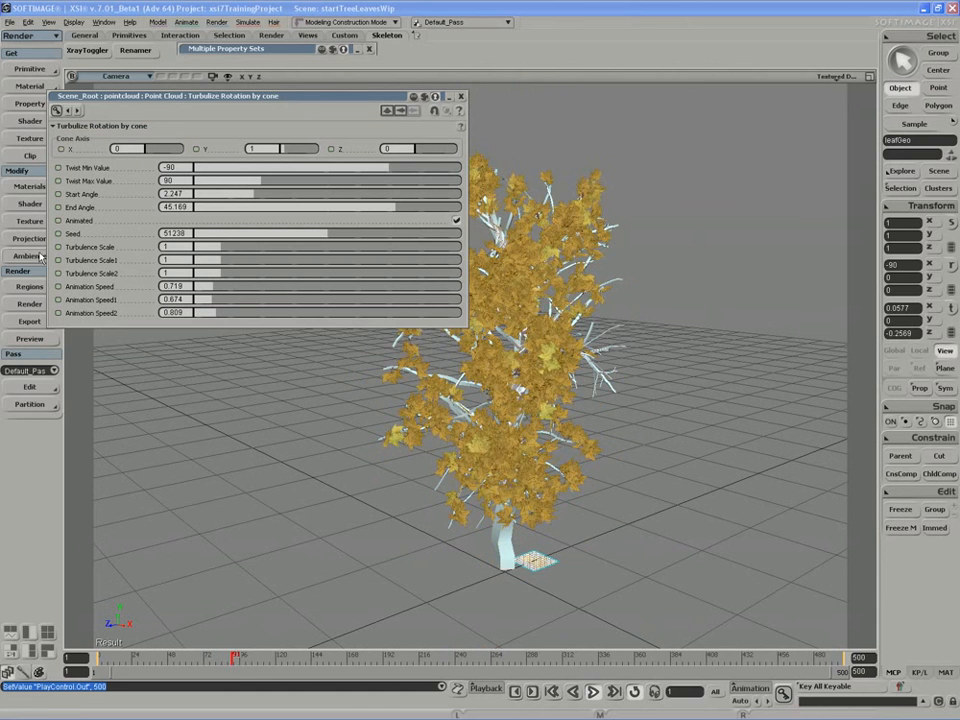
drag(392, 434, 412, 458)
right_drag(412, 458, 446, 448)
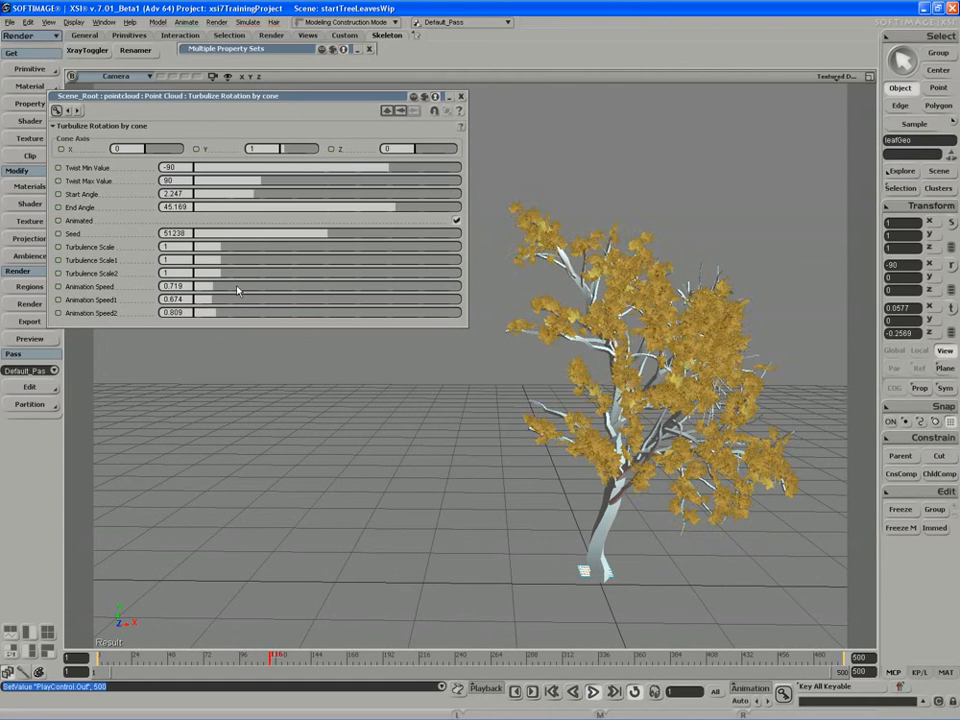
drag(237, 291, 199, 283)
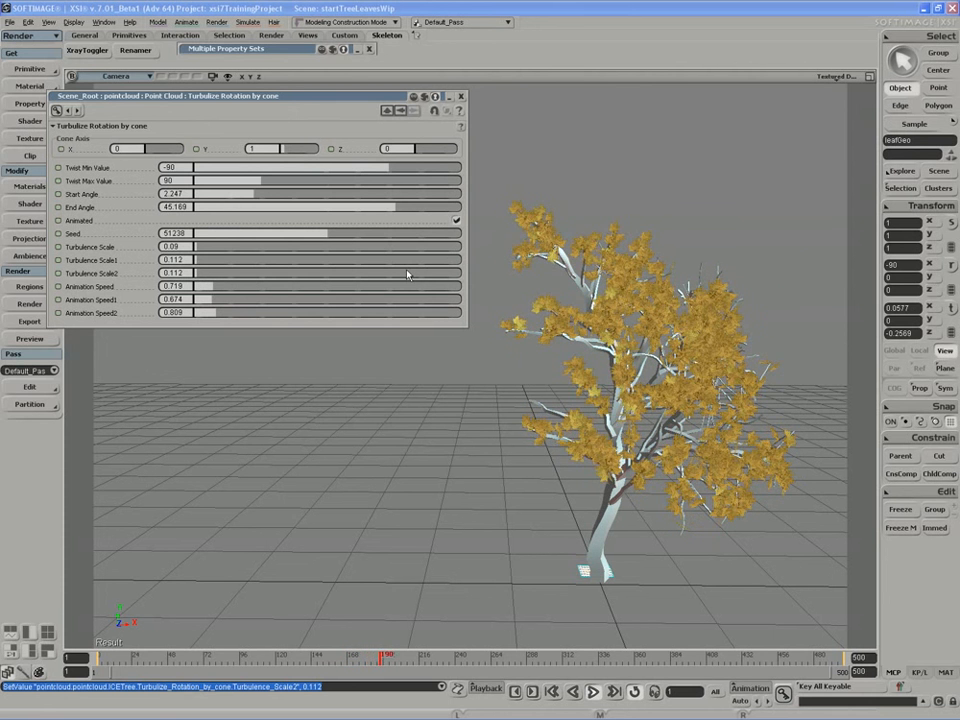
Step: Set Turbulence Scale, Turbulence Scale1 and Turbulence Scale2 to 20 each
click(170, 246)
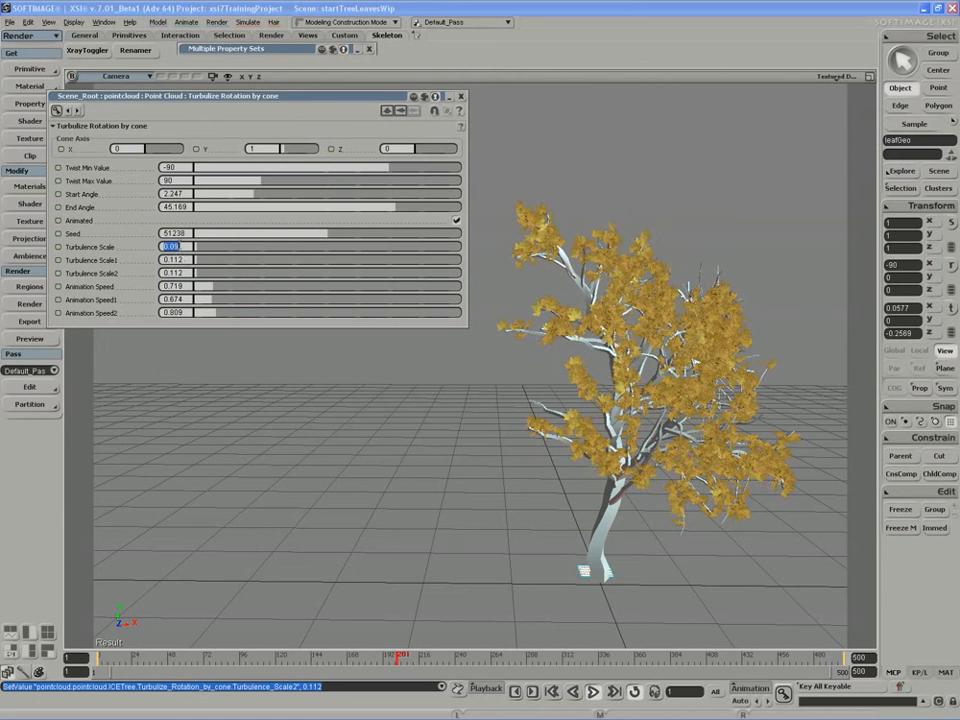
text(20)
key(Tab)
text(20)
key(Tab)
text(20)
key(Tab)
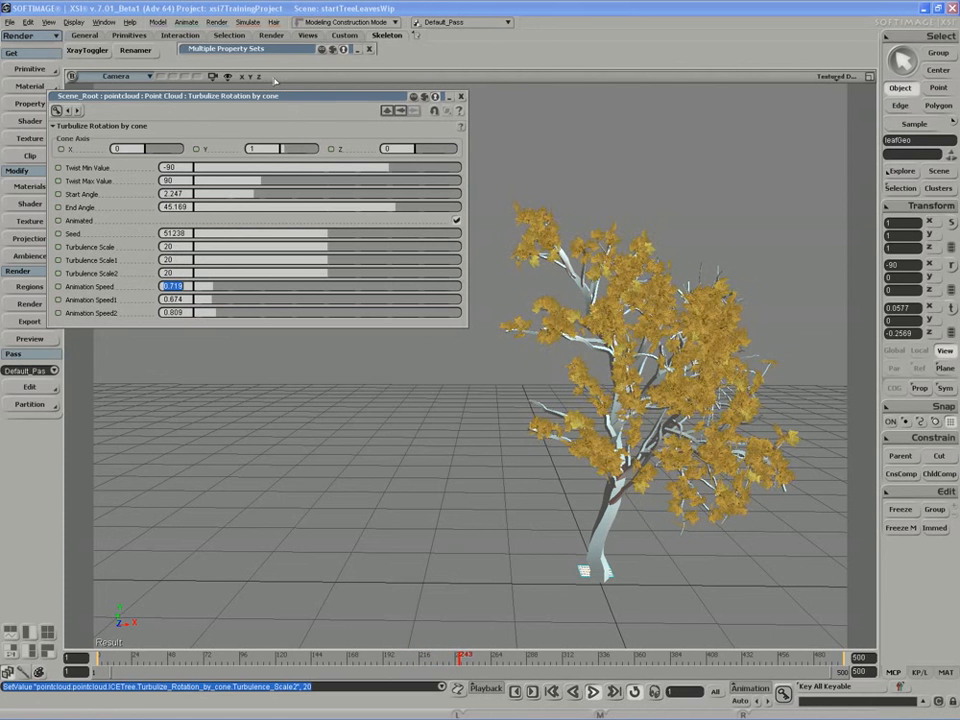
Step: Clear the object selection in the camera view, keeping the Turbulize Rotation by cone properties open
drag(272, 97, 275, 96)
click(570, 379)
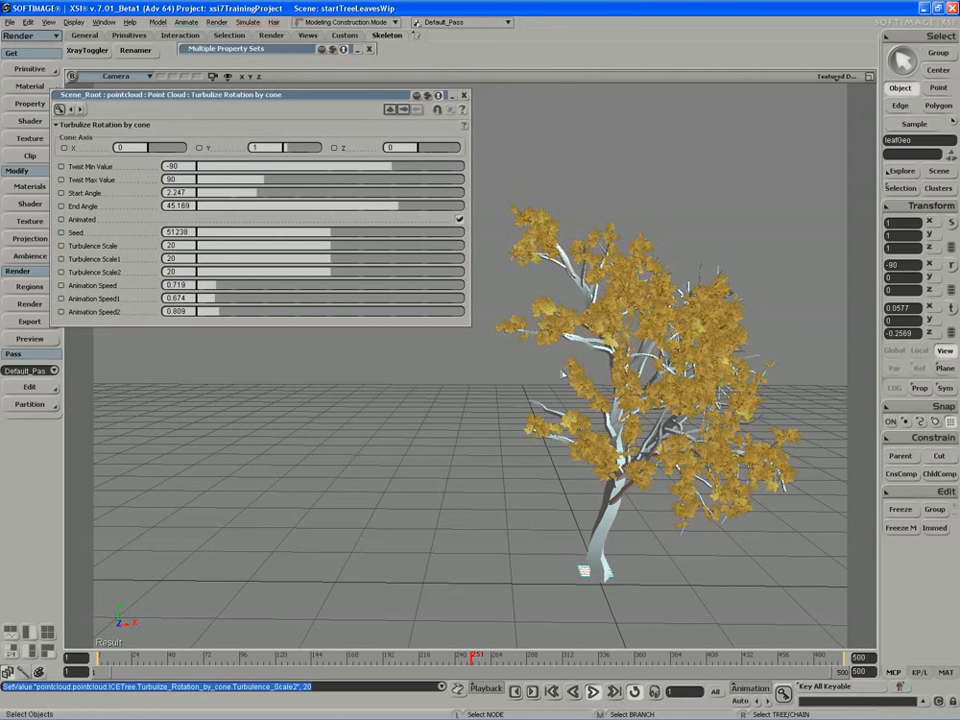
click(369, 422)
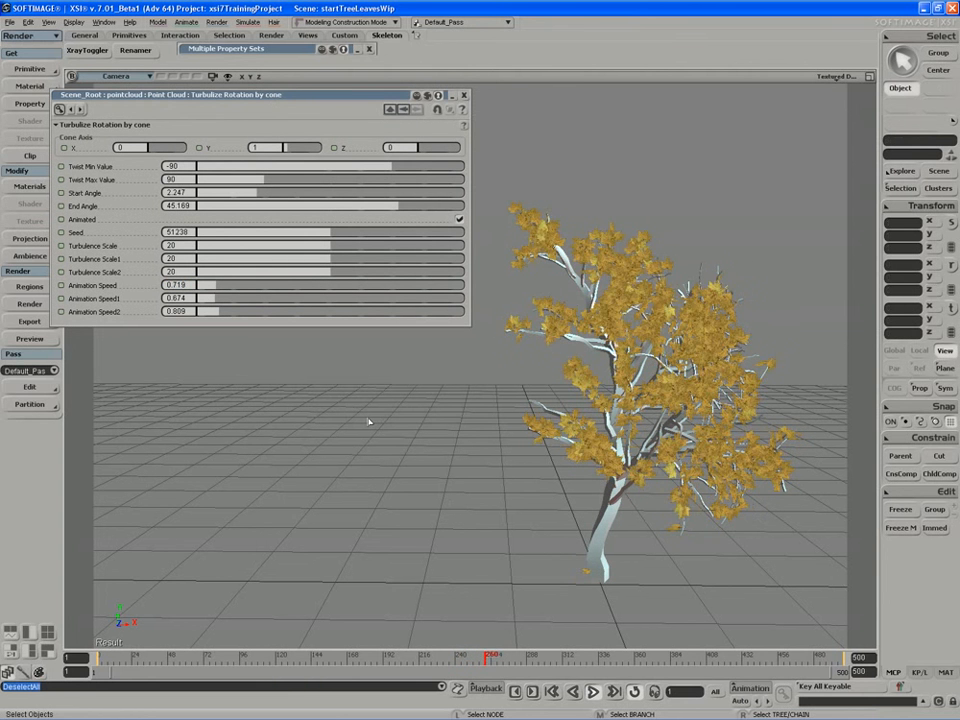